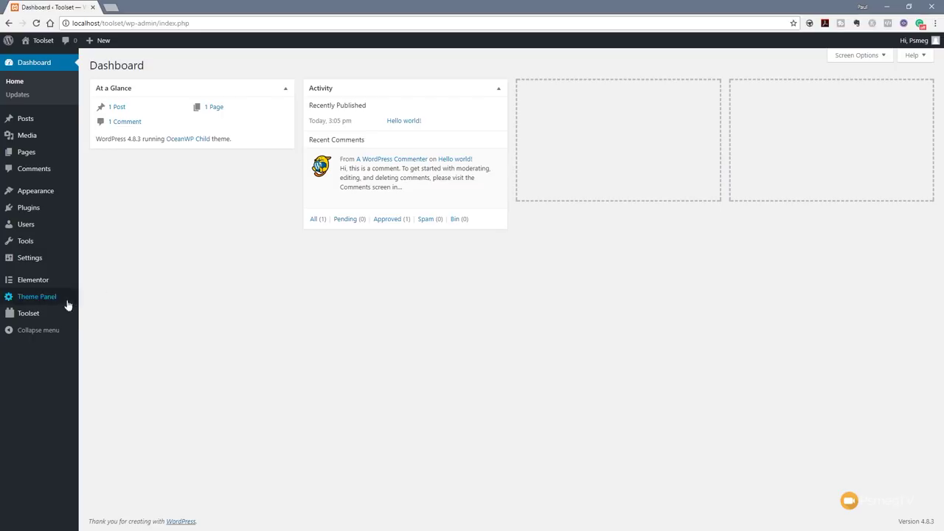
Step: Open the Toolset dashboard and start adding a new custom post type
mouse_move(31, 318)
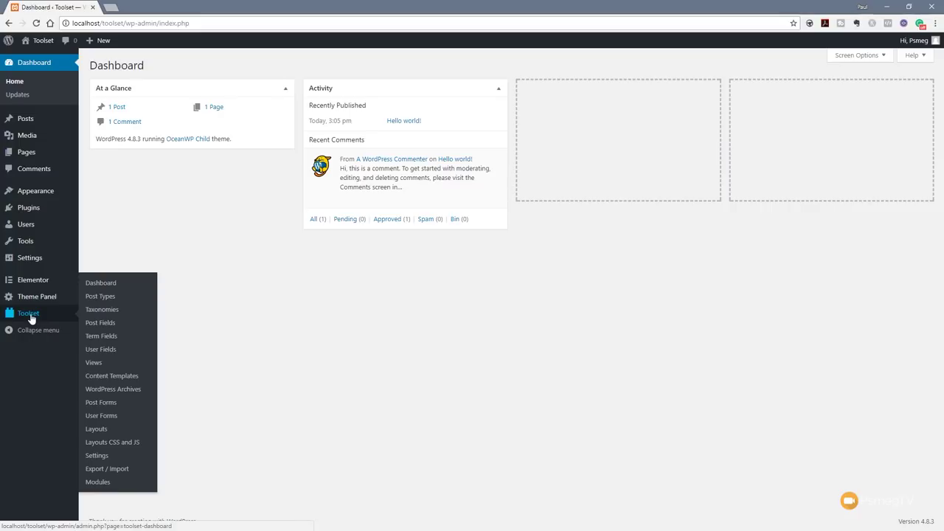
left_click(106, 284)
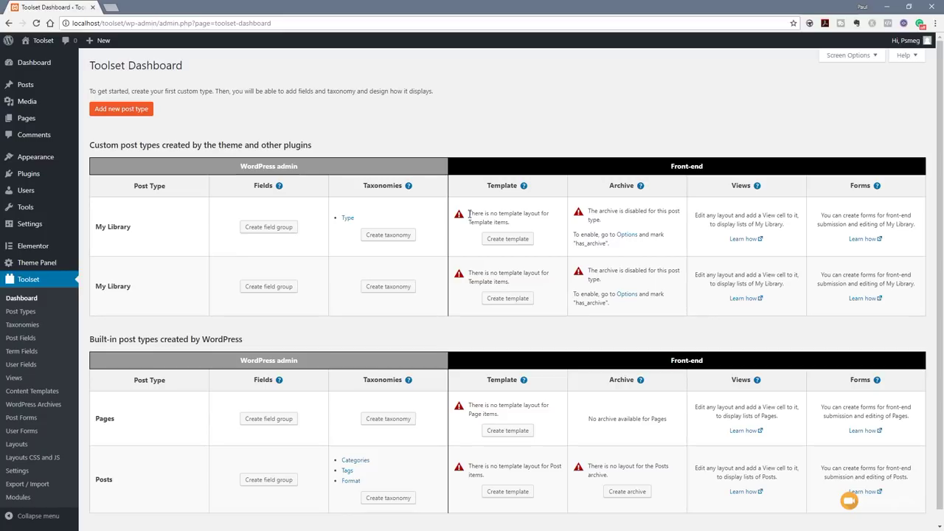
left_click(127, 116)
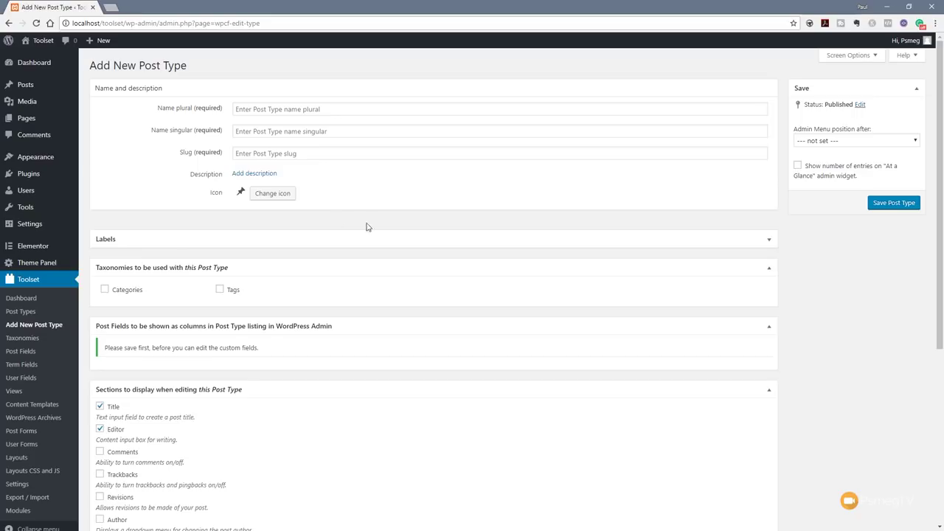
Step: Examine the new post type form's labels, taxonomies, editing sections, advanced options and the available admin menu positions
left_click(403, 238)
scroll(452, 302, "down", 2)
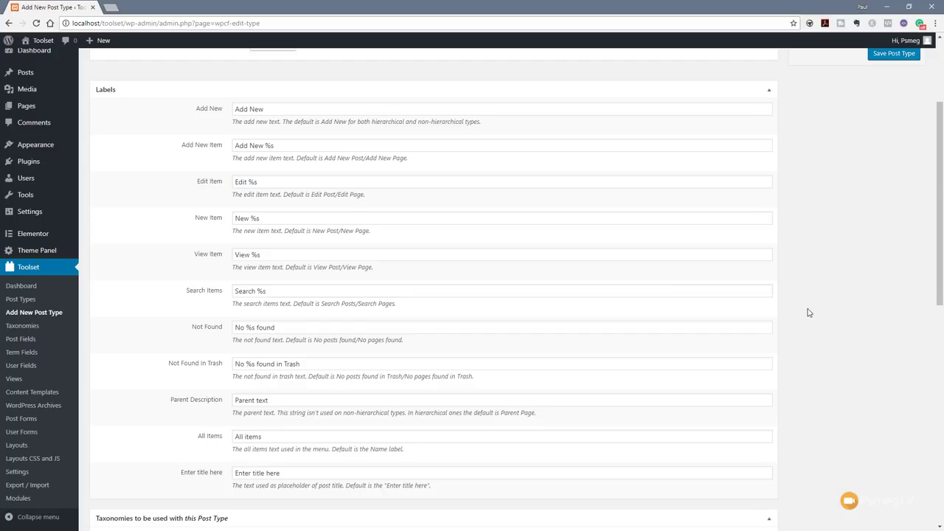
scroll(809, 306, "down", 4)
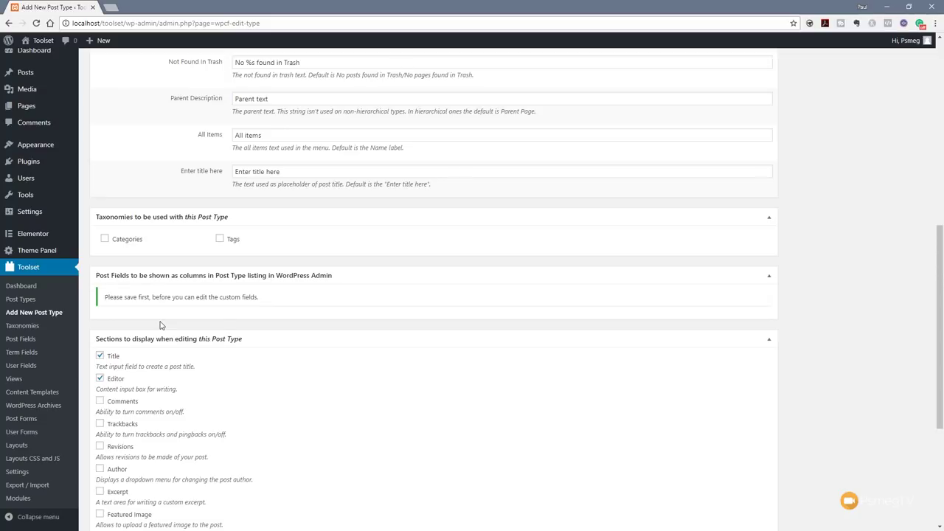
scroll(859, 266, "down", 3)
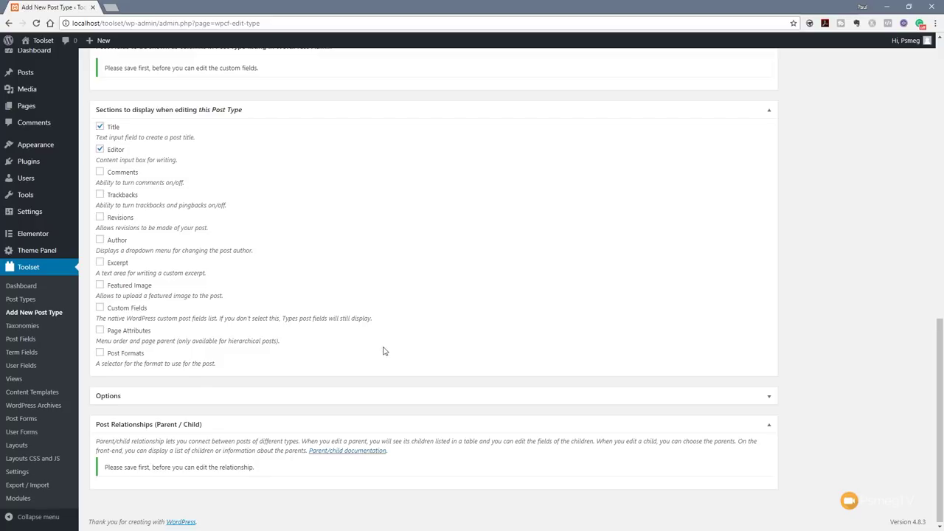
left_click(323, 391)
scroll(738, 373, "down", 3)
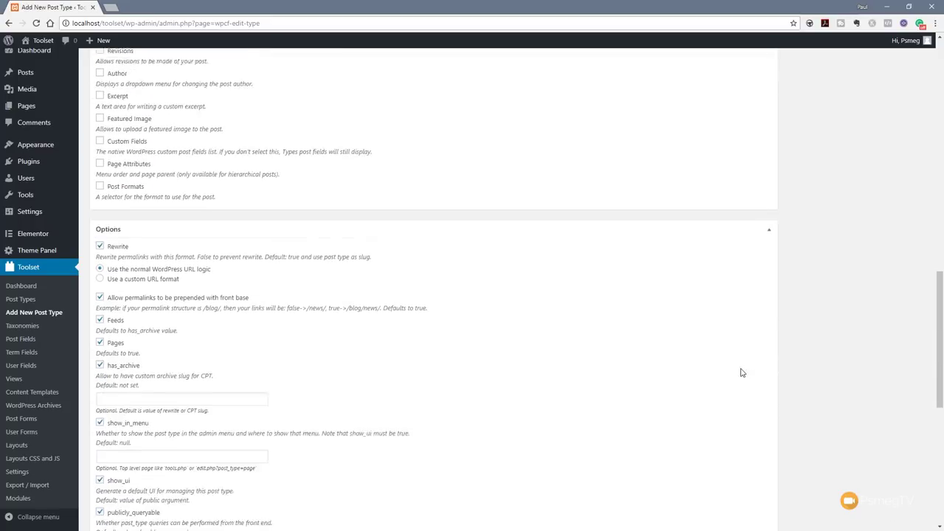
scroll(236, 248, "down", 1)
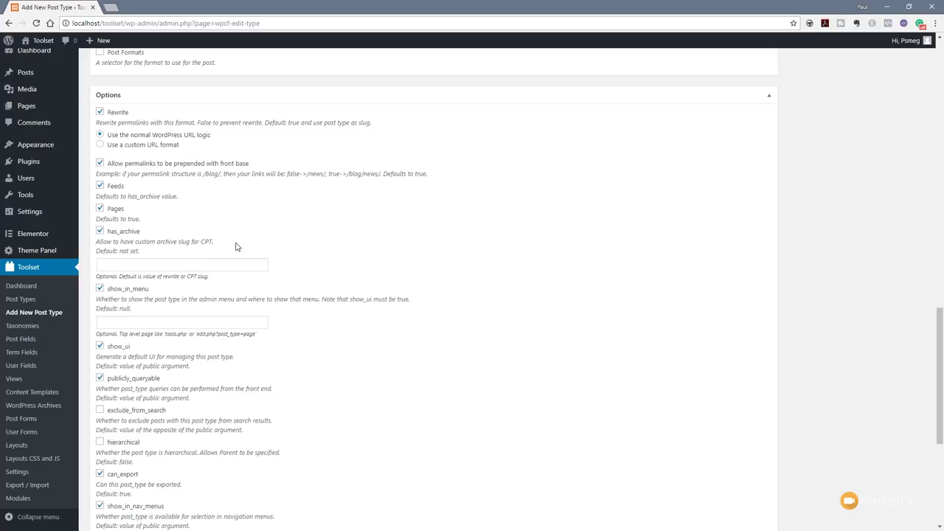
scroll(375, 160, "down", 5)
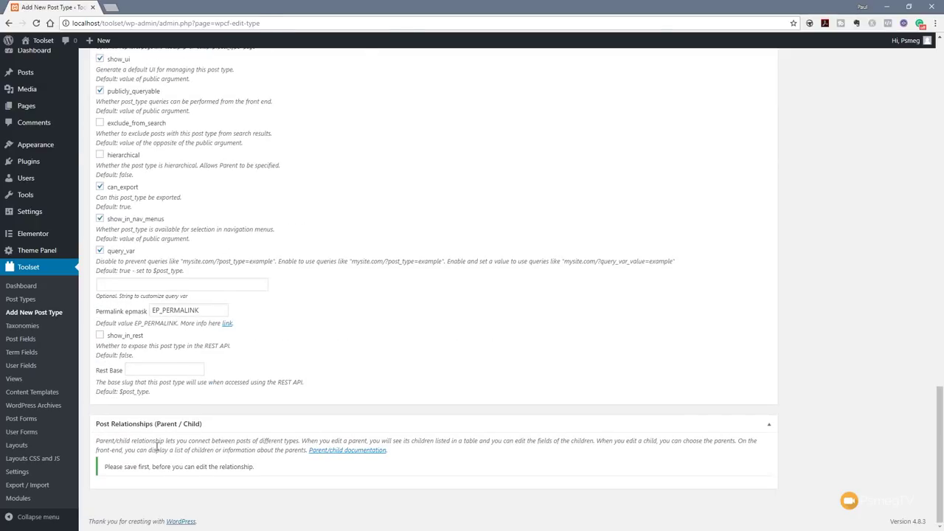
scroll(659, 421, "up", 20)
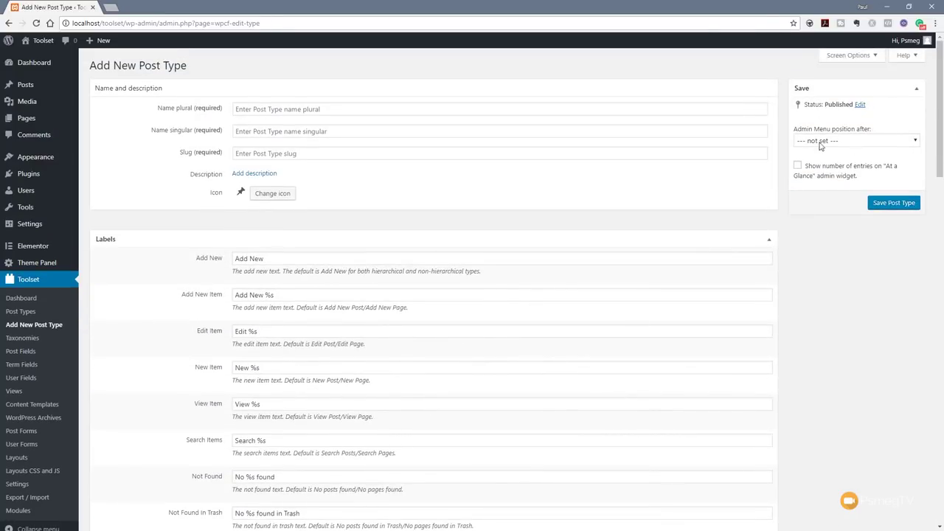
left_click(825, 142)
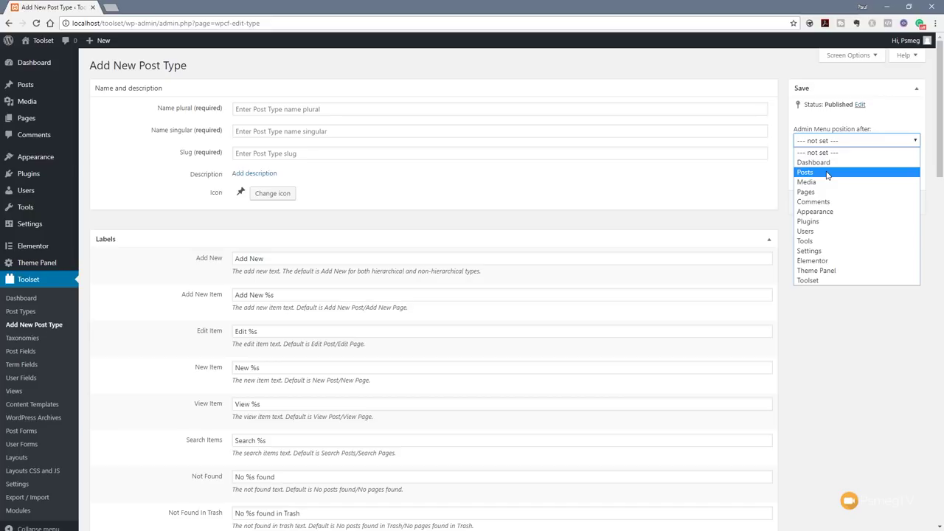
left_click(837, 286)
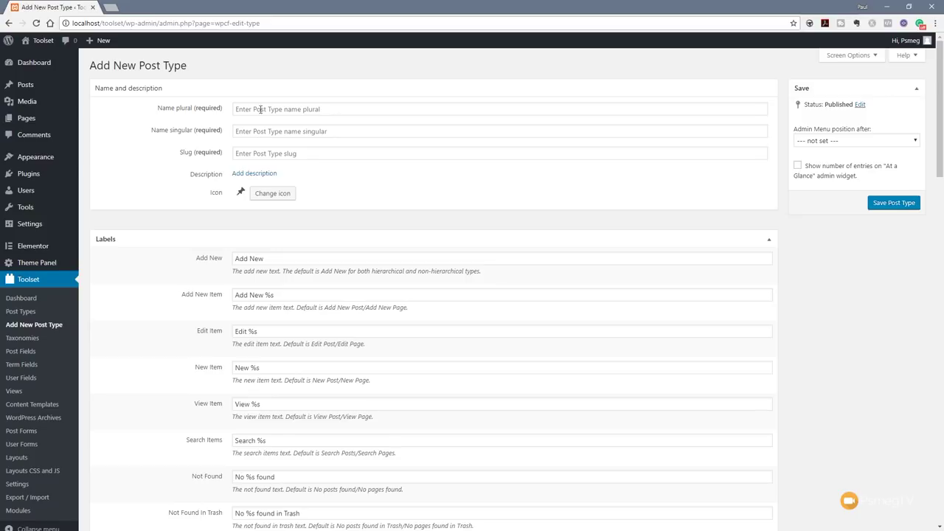
Step: Name the post type Events in the plural and Event in the singular, with the slug event
left_click(255, 110)
type("Events")
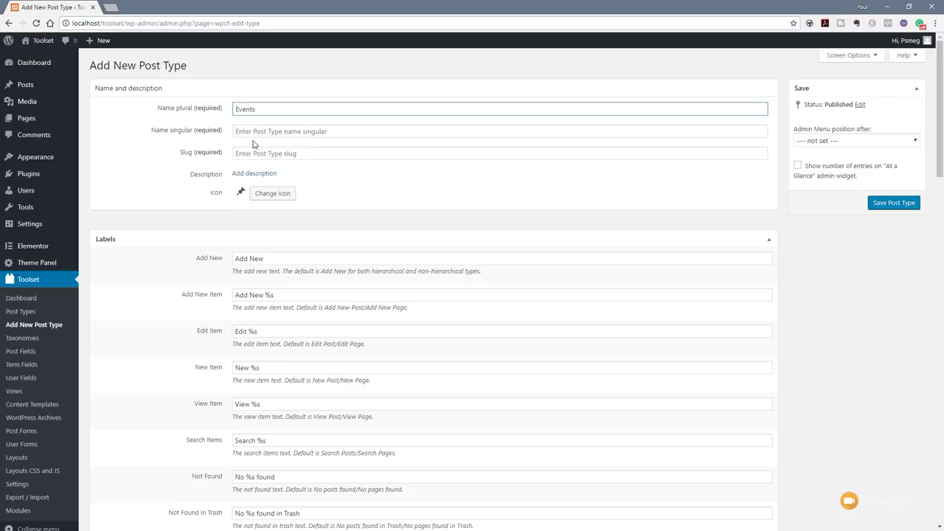
left_click(255, 132)
type("Event")
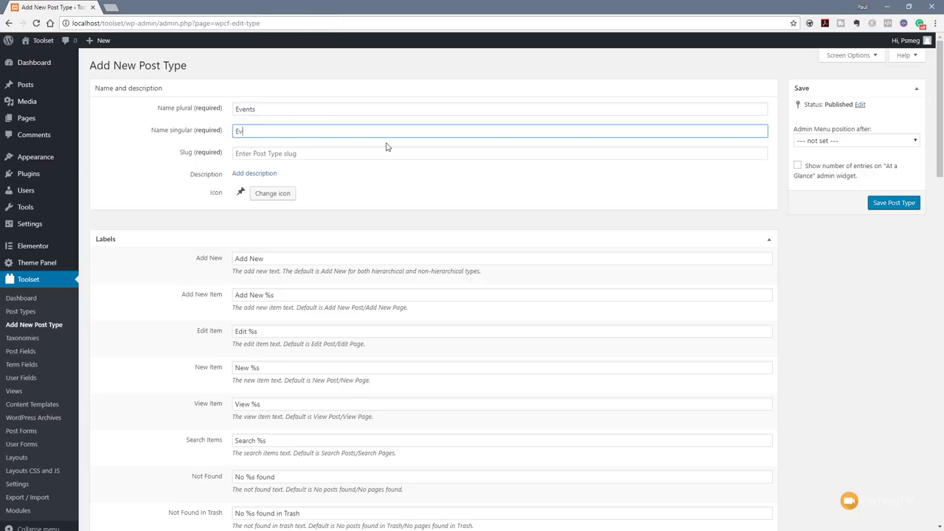
left_click(304, 159)
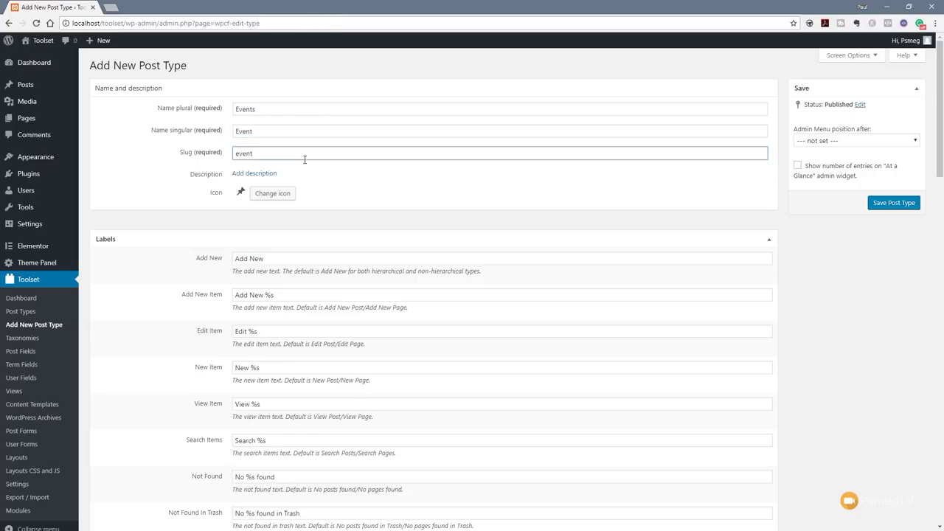
Step: Give the post type the calendar alt icon and position it after Dashboard in the admin menu
left_click(273, 196)
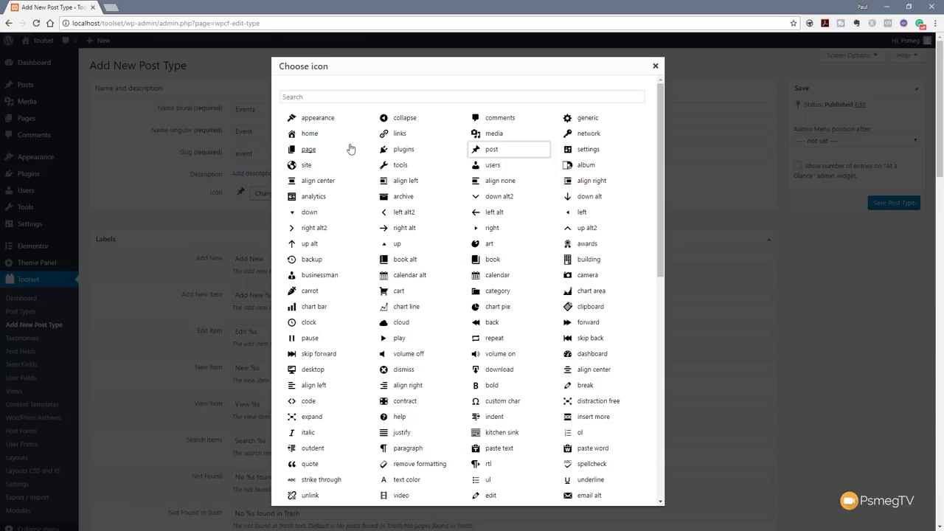
left_click(297, 98)
type("cal")
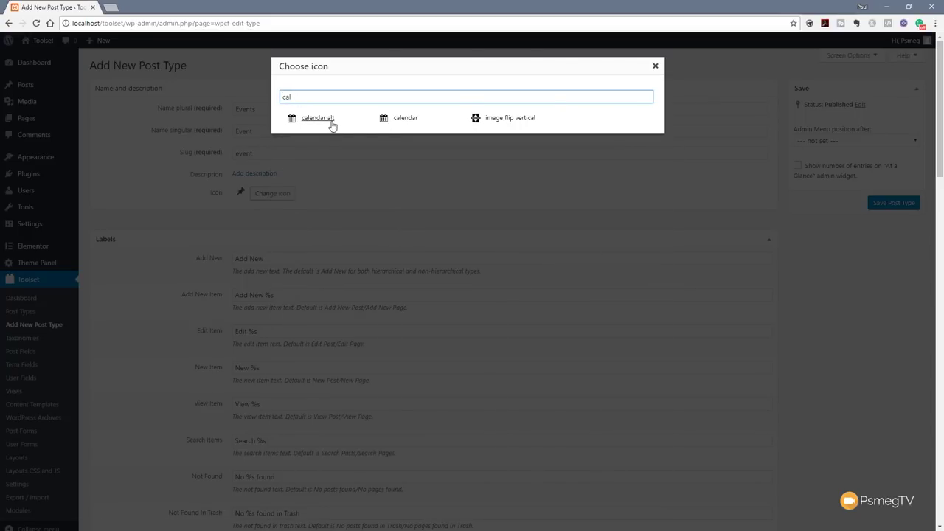
left_click(310, 119)
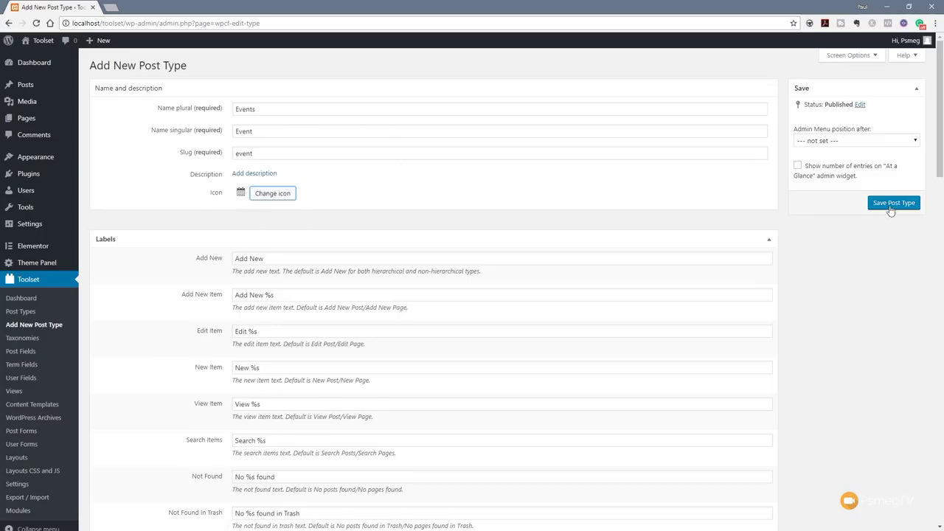
left_click(851, 141)
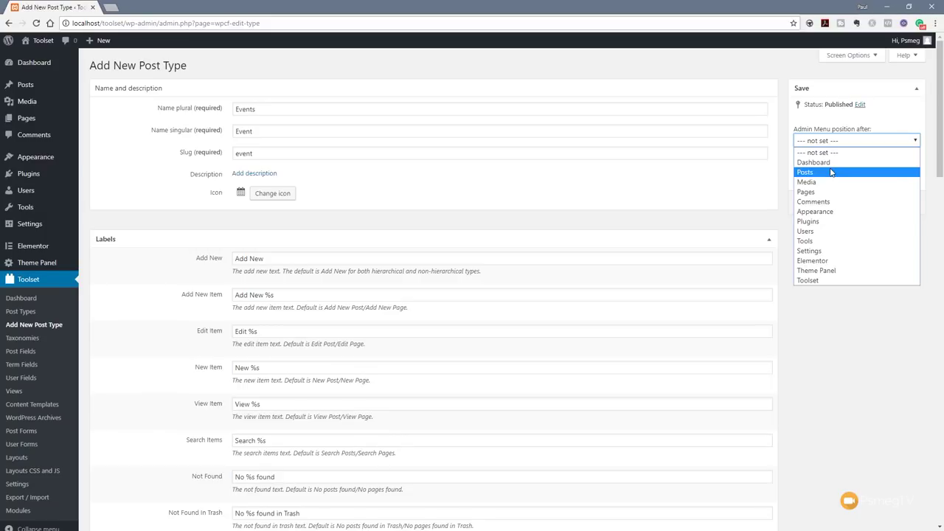
left_click(831, 170)
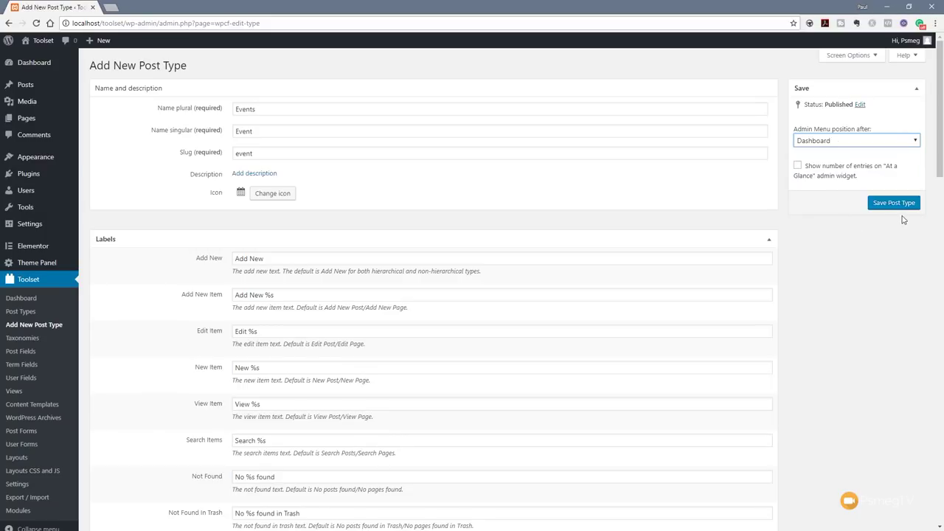
Step: Assign the Categories and Tags taxonomies to the post type and enable Featured Image among its editing sections
scroll(809, 300, "down", 1)
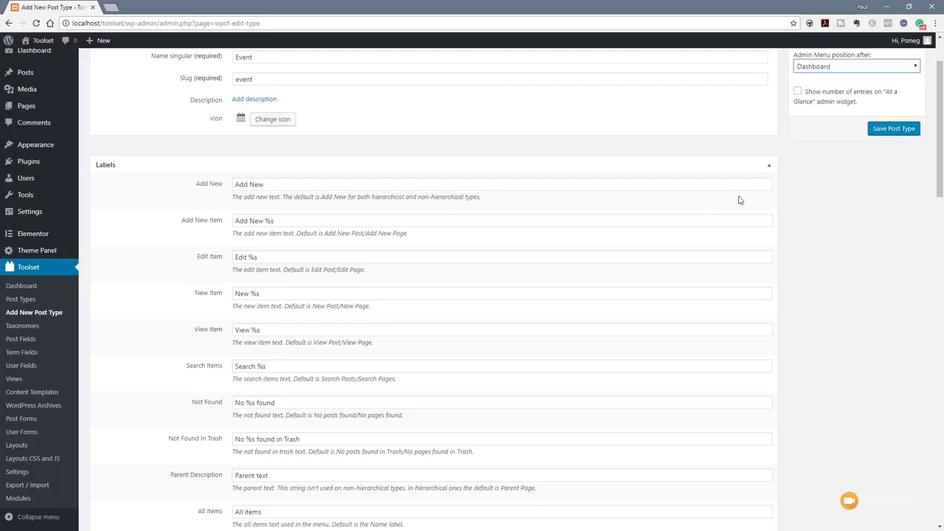
left_click(769, 167)
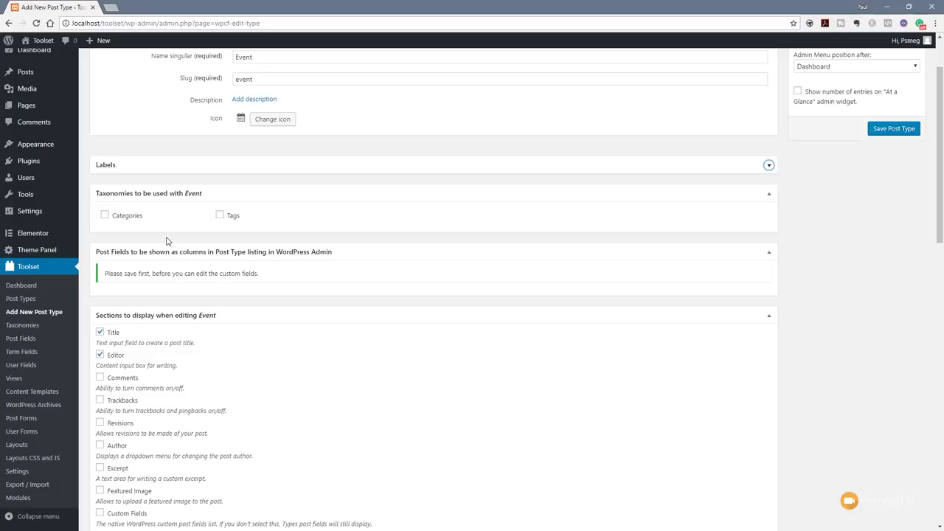
left_click(105, 215)
left_click(220, 216)
scroll(841, 274, "down", 3)
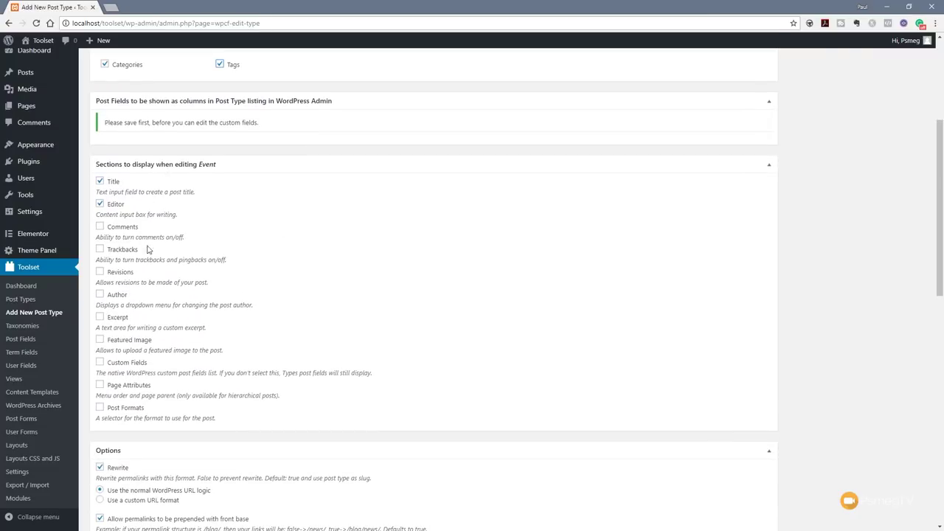
left_click(101, 341)
Step: Save the new Events post type
scroll(659, 373, "down", 3)
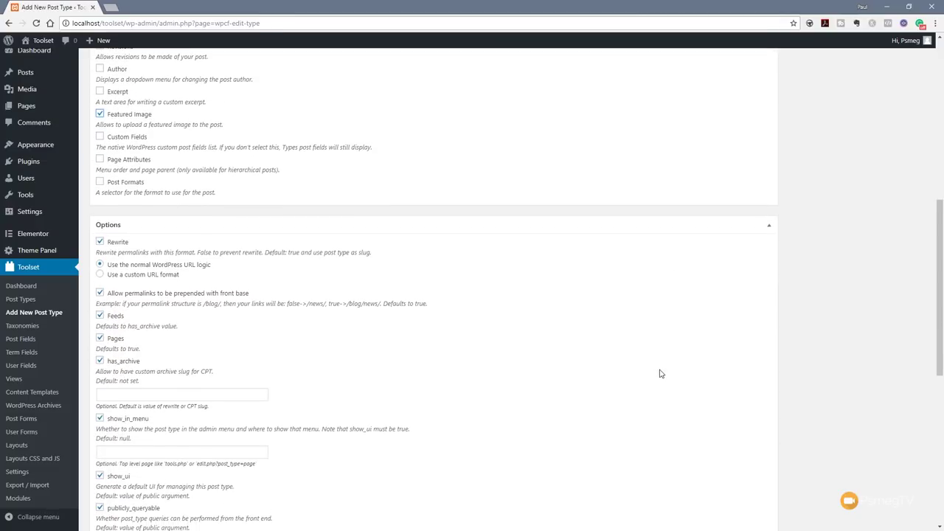
scroll(661, 377, "down", 1)
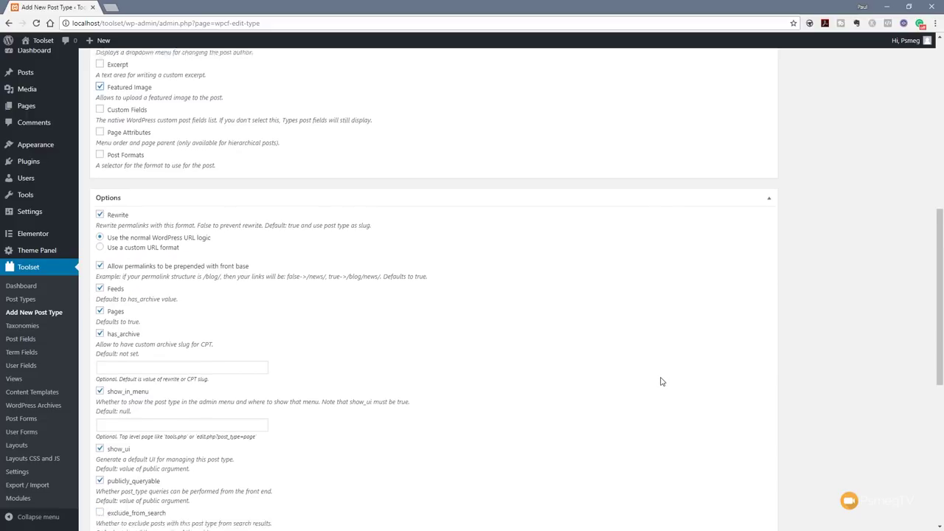
scroll(661, 381, "down", 1)
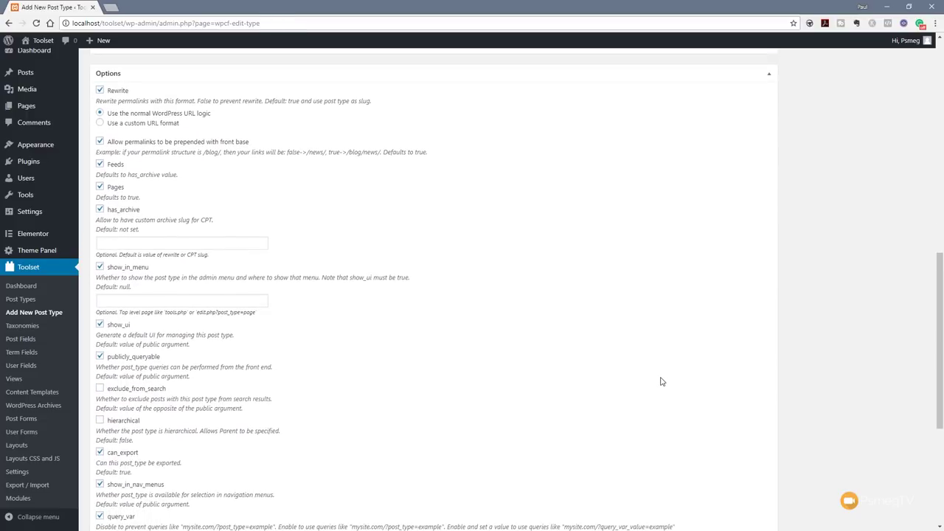
scroll(662, 381, "down", 3)
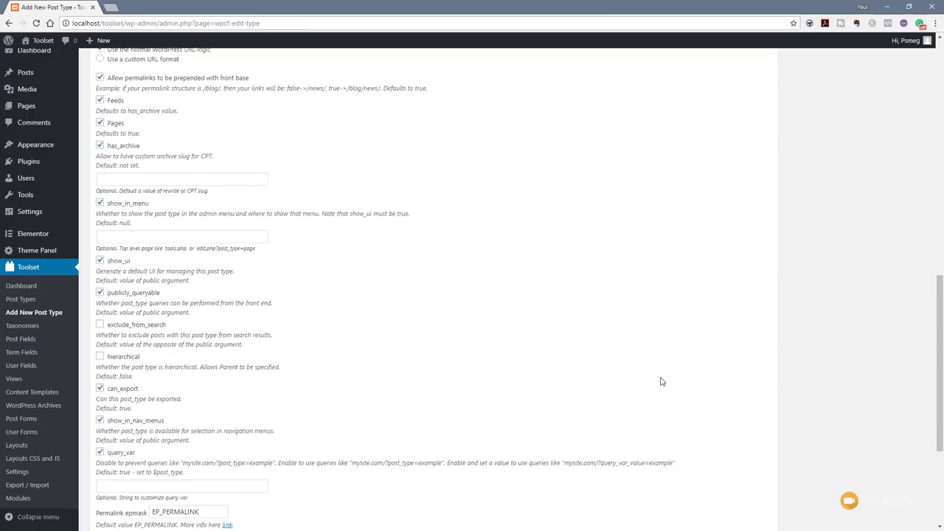
scroll(799, 393, "down", 1)
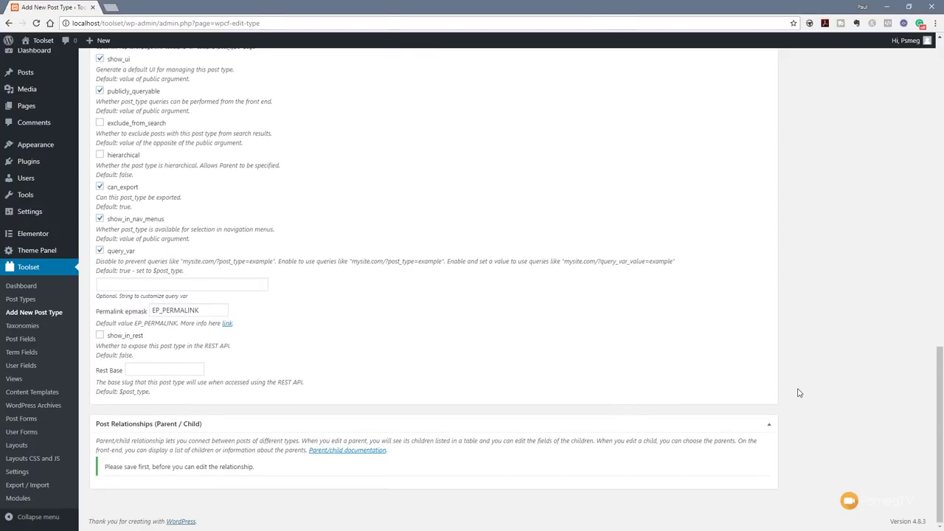
scroll(798, 393, "up", 12)
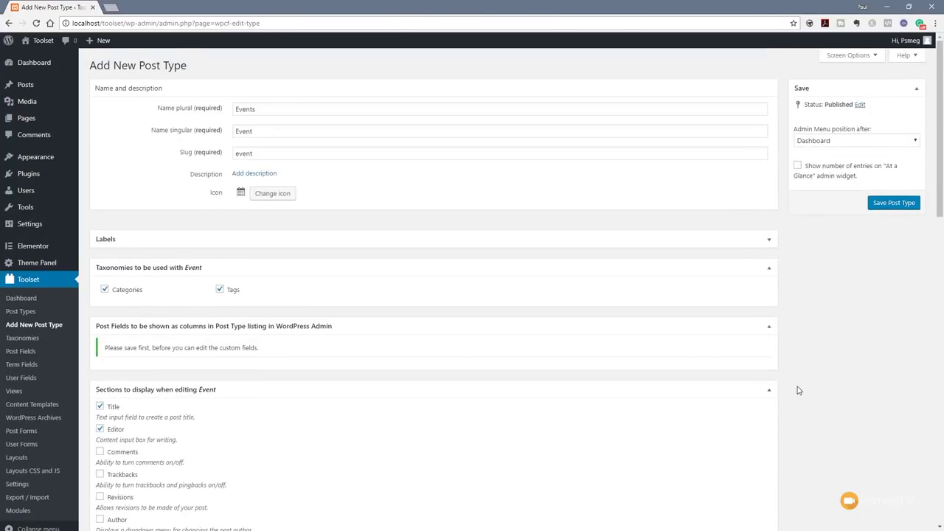
left_click(888, 203)
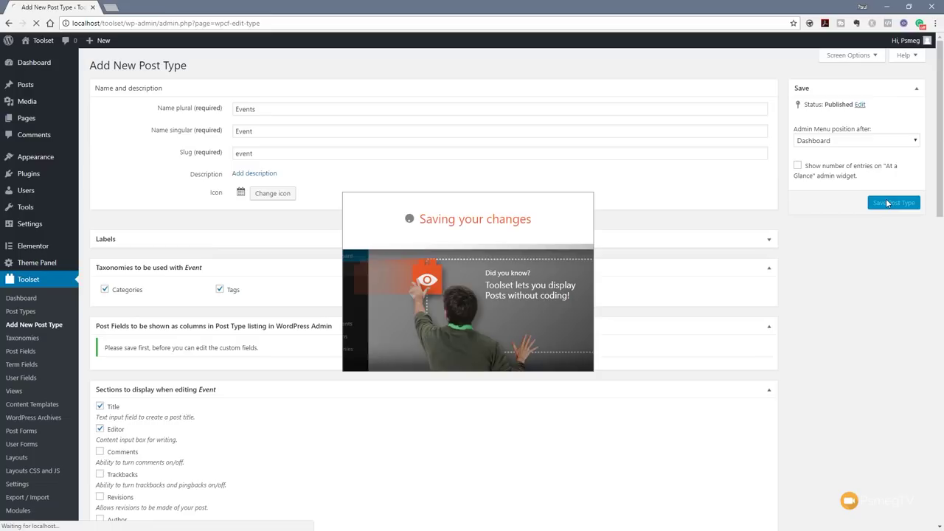
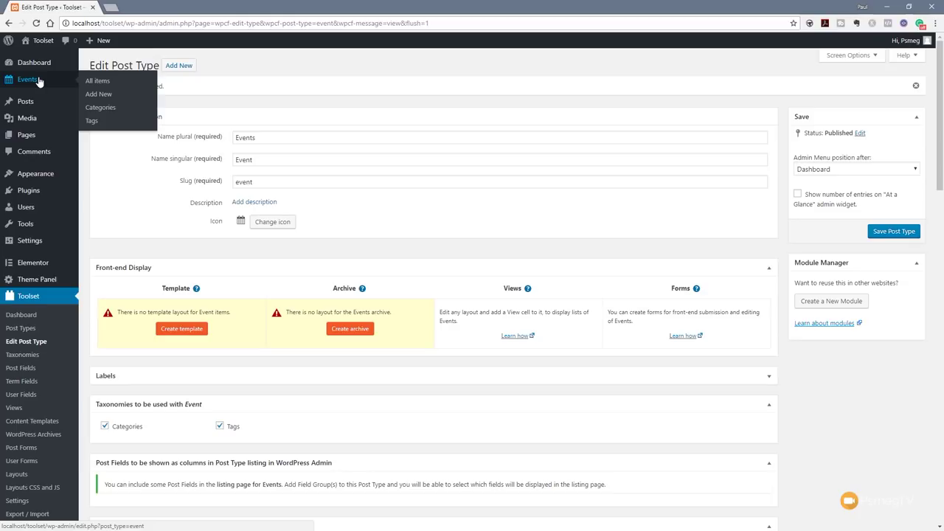
Step: Change the All Items label of the Events post type to All Event and save the post type
scroll(38, 81, "down", 1)
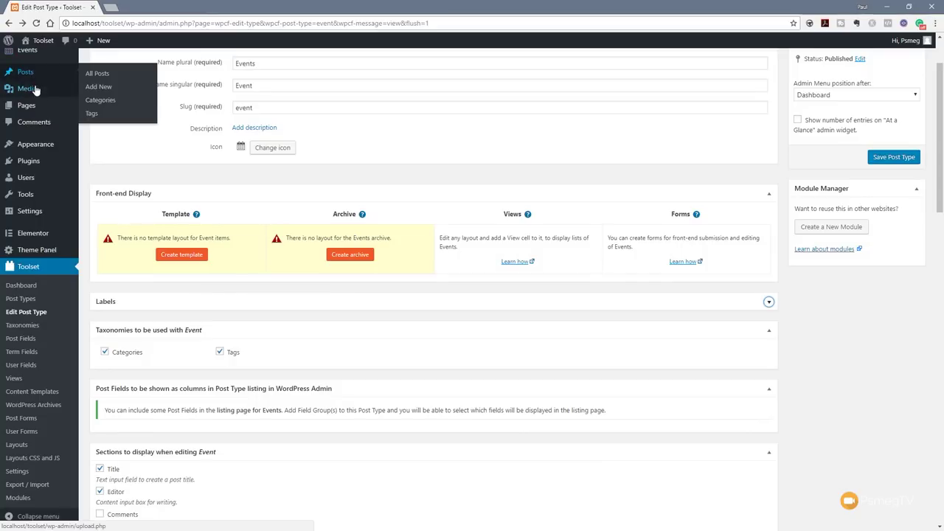
scroll(44, 109, "up", 1)
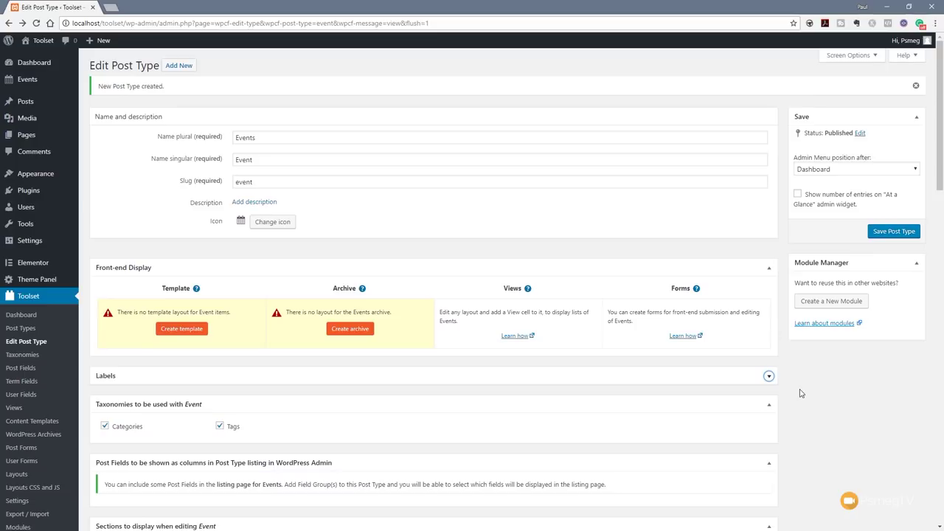
scroll(849, 396, "down", 2)
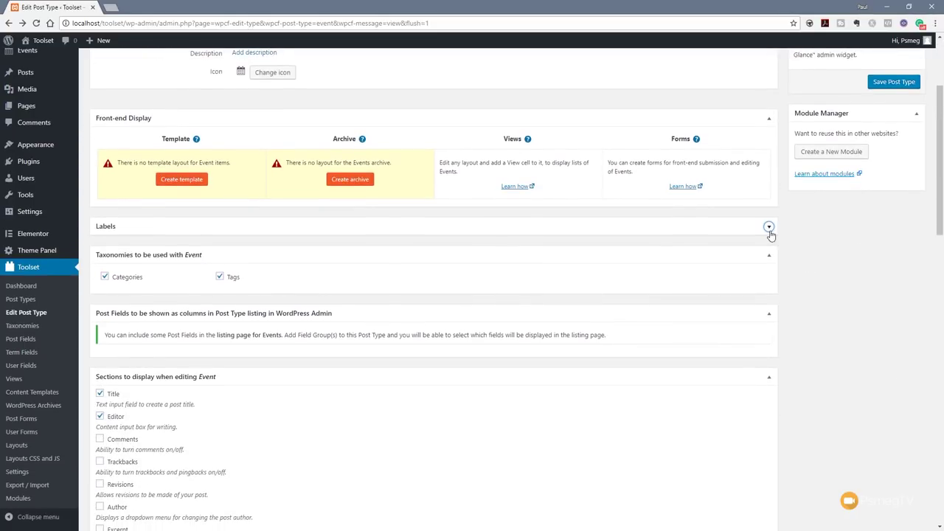
left_click(769, 229)
scroll(606, 329, "down", 5)
scroll(606, 331, "down", 1)
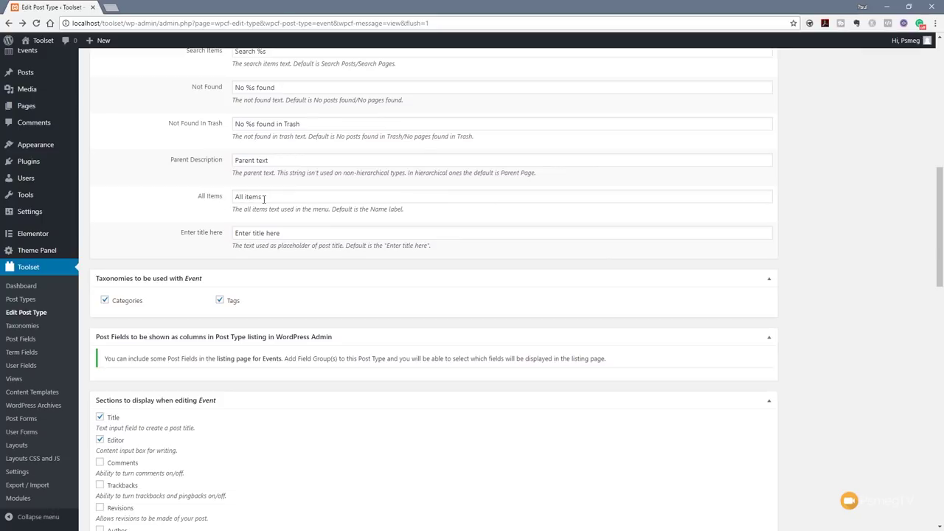
left_click_drag(244, 197, 263, 196)
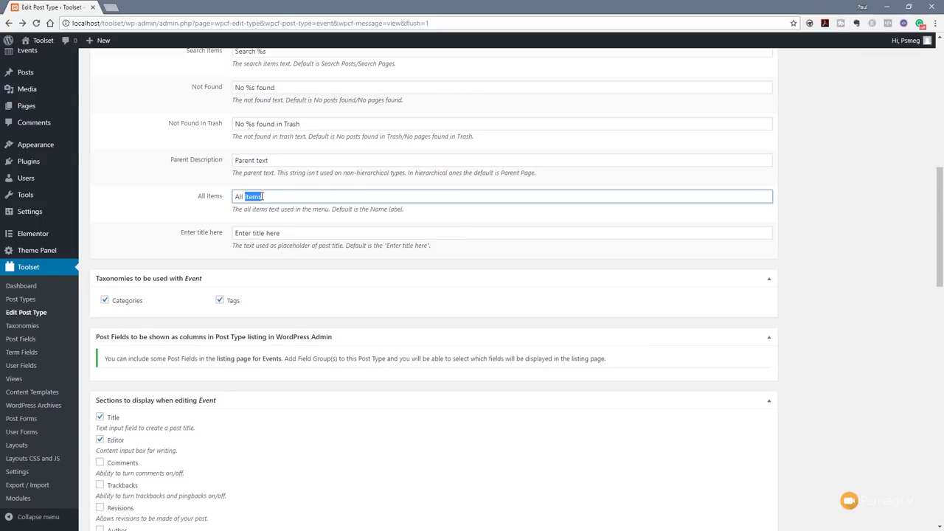
type("Event")
scroll(822, 270, "up", 10)
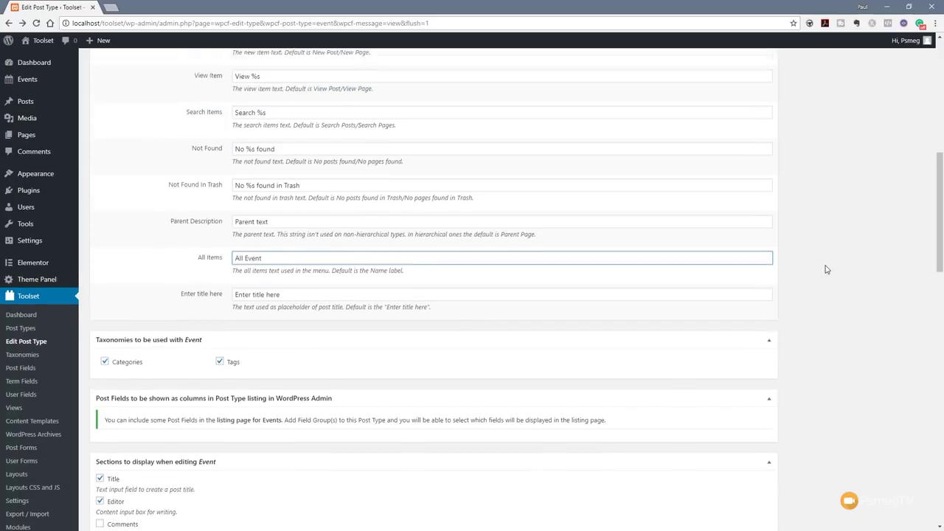
left_click(882, 234)
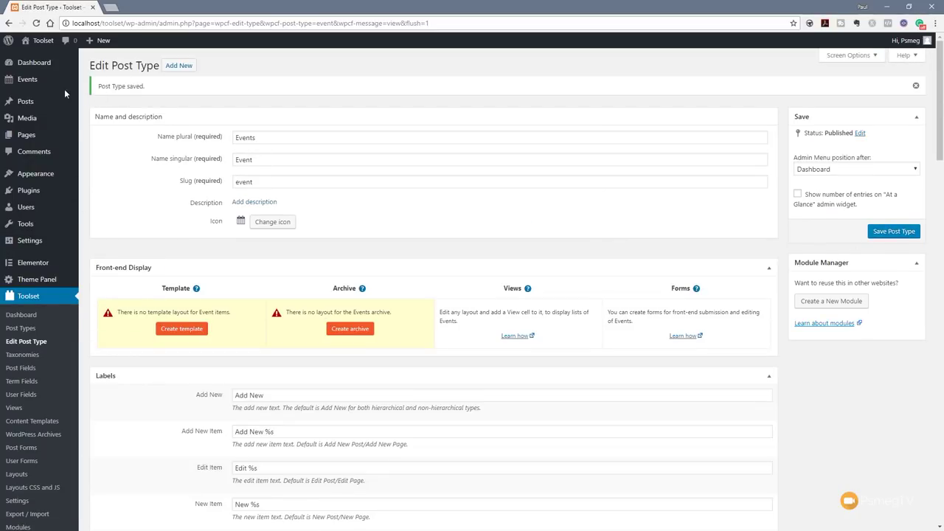
mouse_move(40, 87)
Step: Create a field group for the Events post type from the Toolset dashboard and name it Event Details
left_click(32, 315)
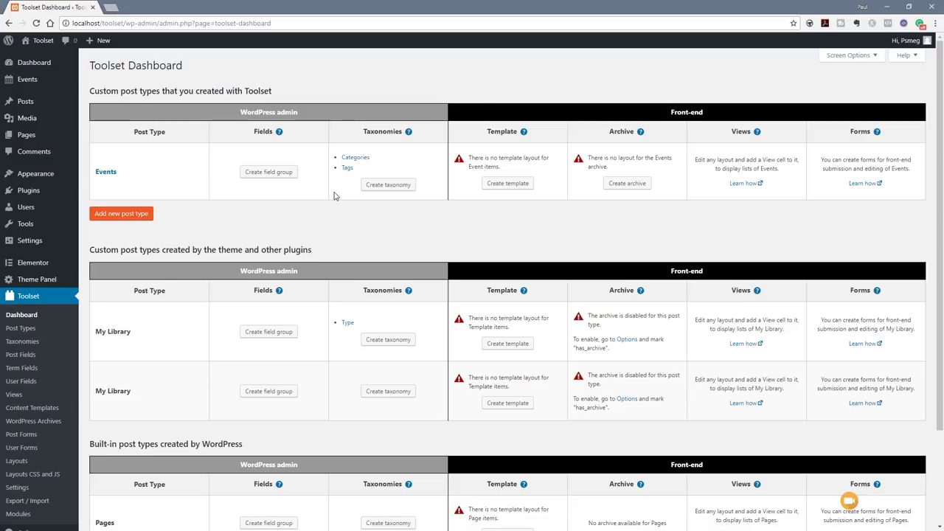
left_click(271, 174)
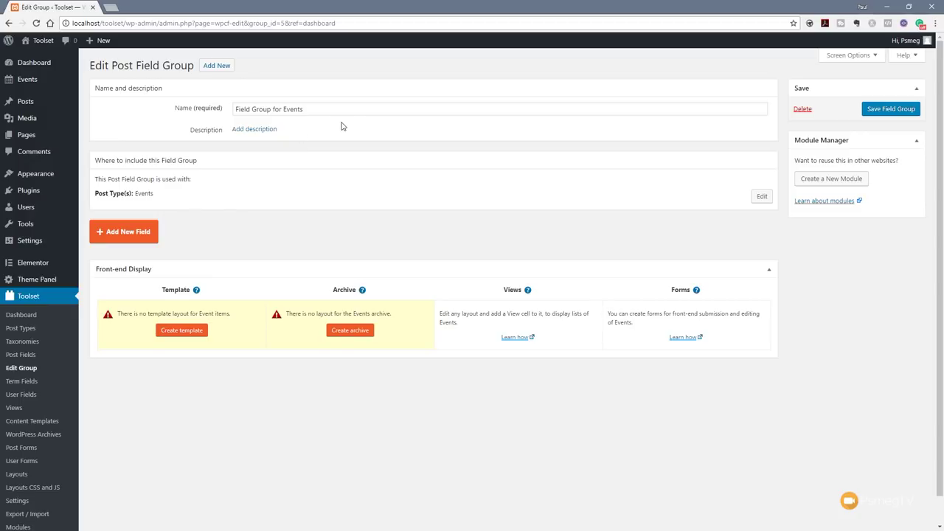
left_click_drag(338, 109, 230, 119)
type("Event")
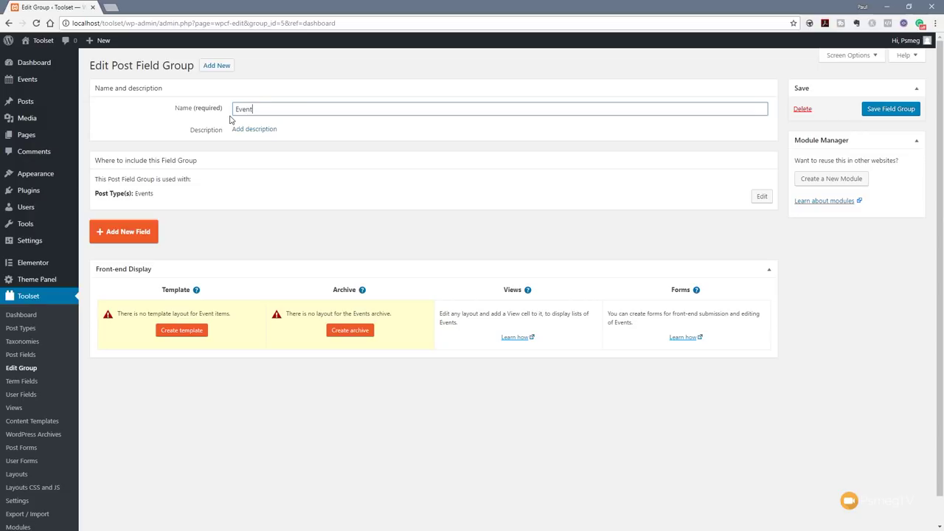
type(" Details")
Step: Add a Date field named Event Date with the slug event-date to the field group
left_click(130, 234)
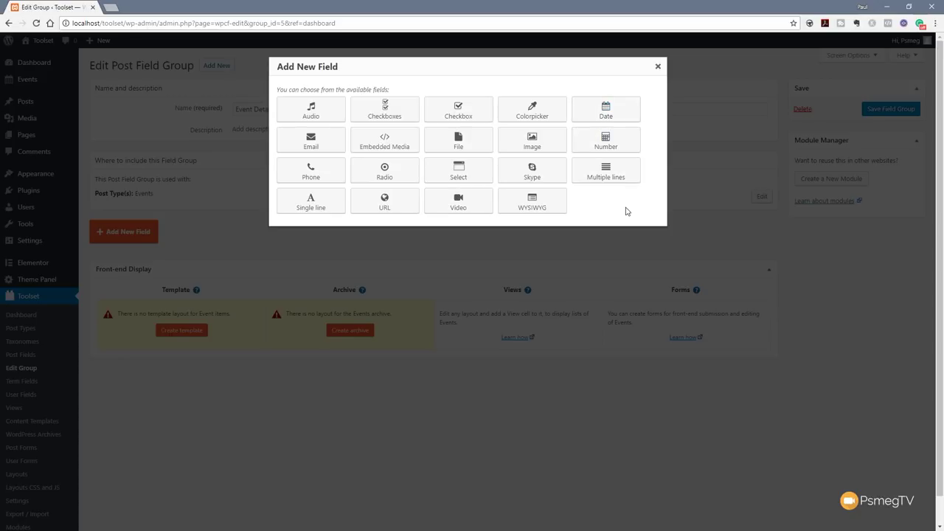
left_click(609, 114)
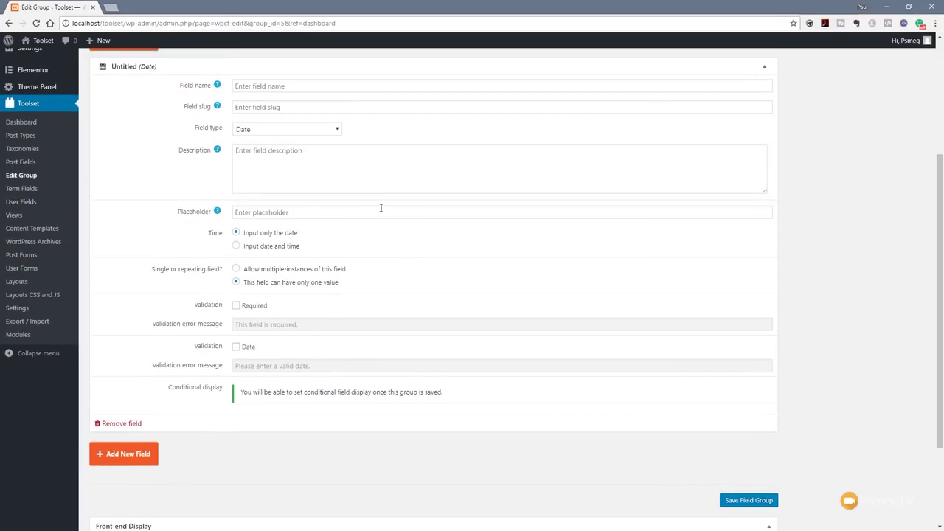
left_click(252, 86)
type("E")
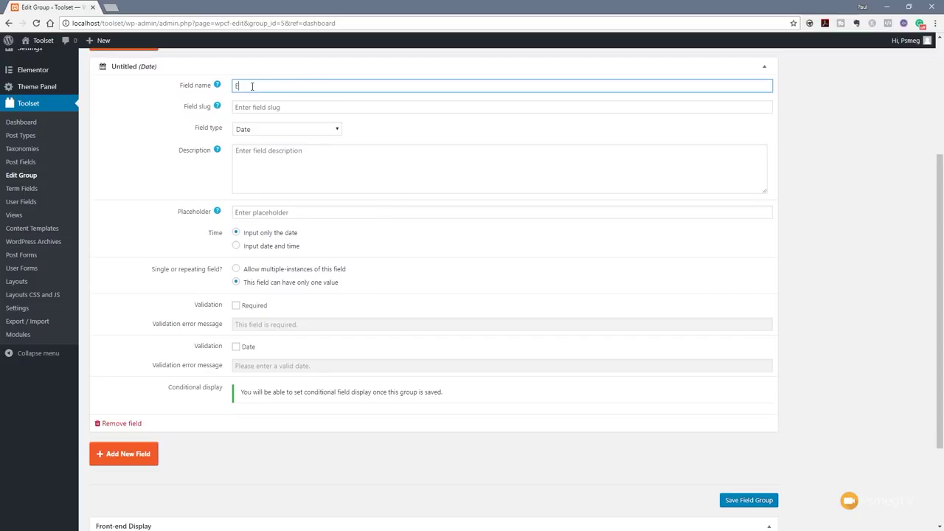
type("vent Date")
left_click(248, 86)
left_click(241, 107)
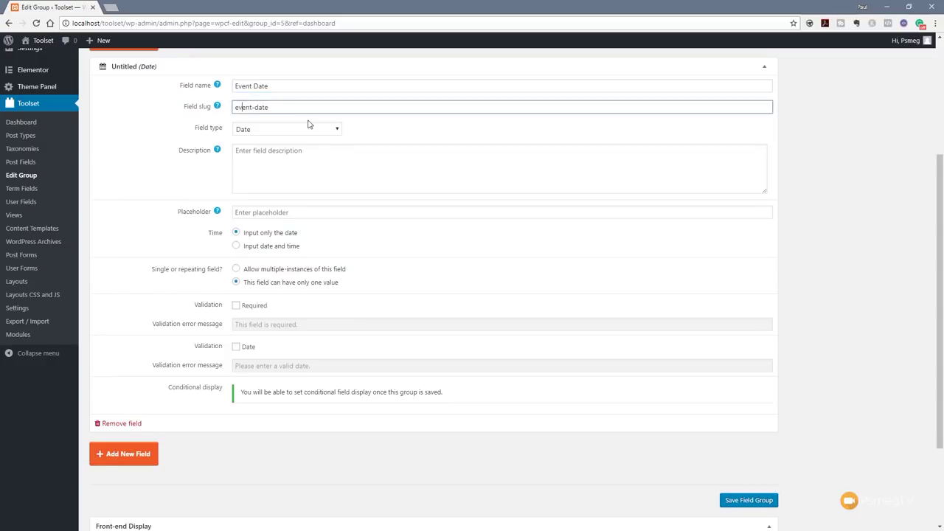
Step: Keep the field type as Date and enter Event Date Details as the field's description
left_click(270, 153)
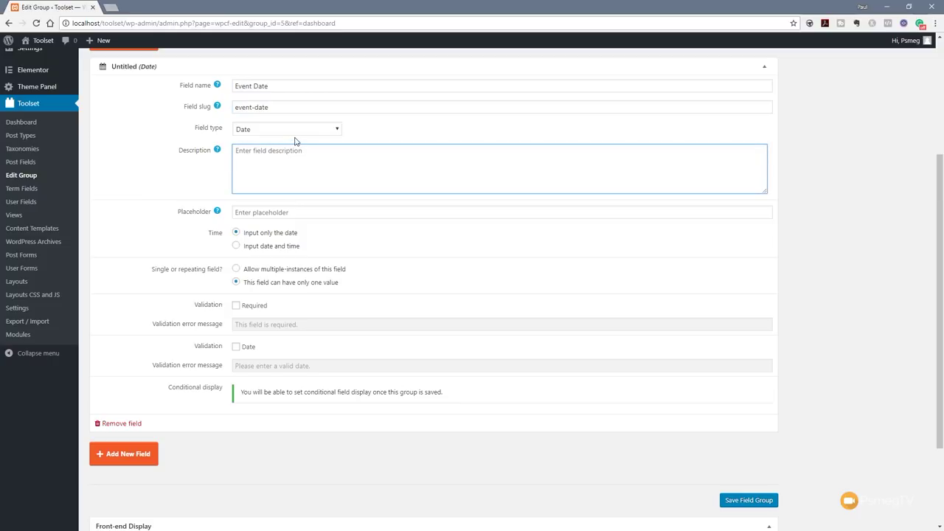
left_click(330, 132)
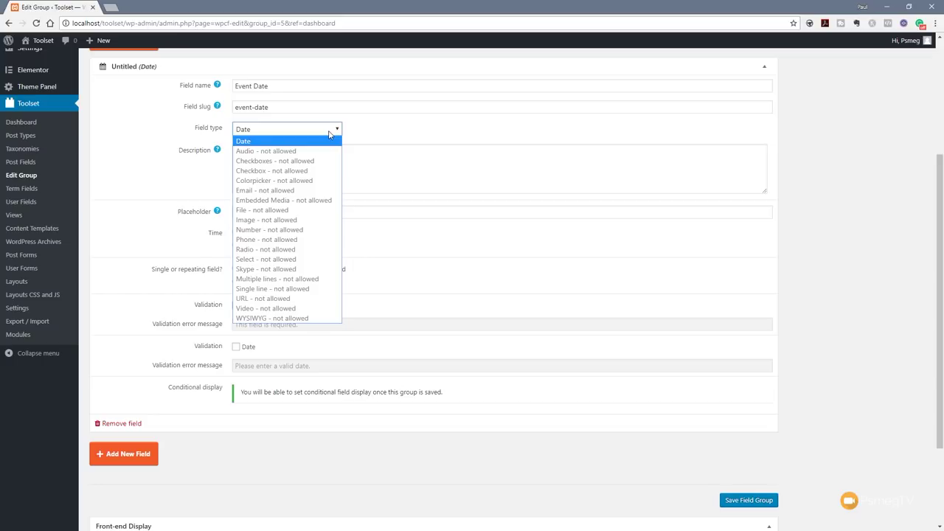
left_click(352, 129)
left_click(270, 155)
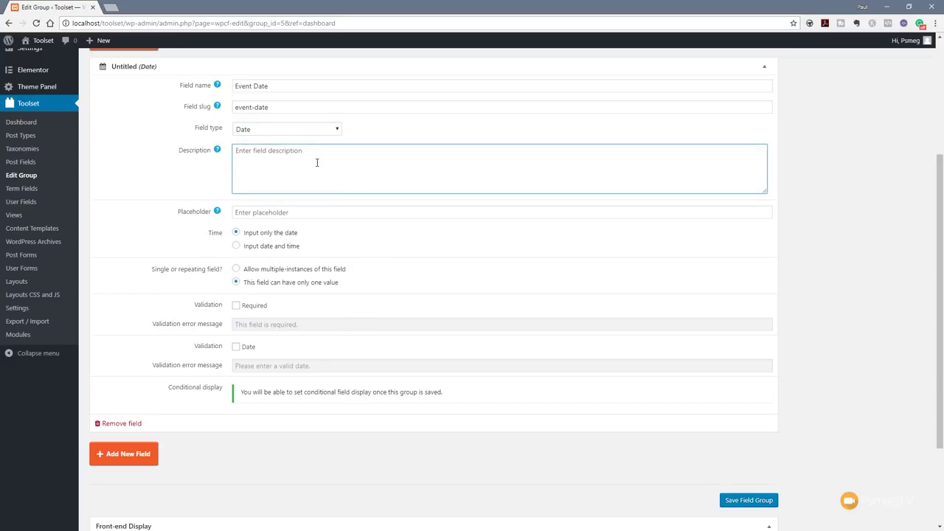
type("Event Date Details")
left_click(298, 212)
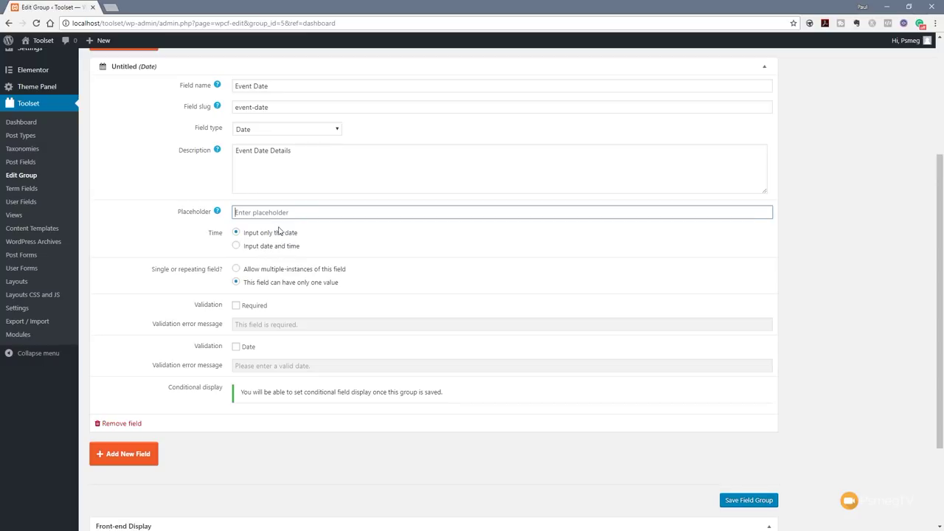
Step: Review the date field's remaining options and check which post types the field group is used with
scroll(411, 268, "down", 1)
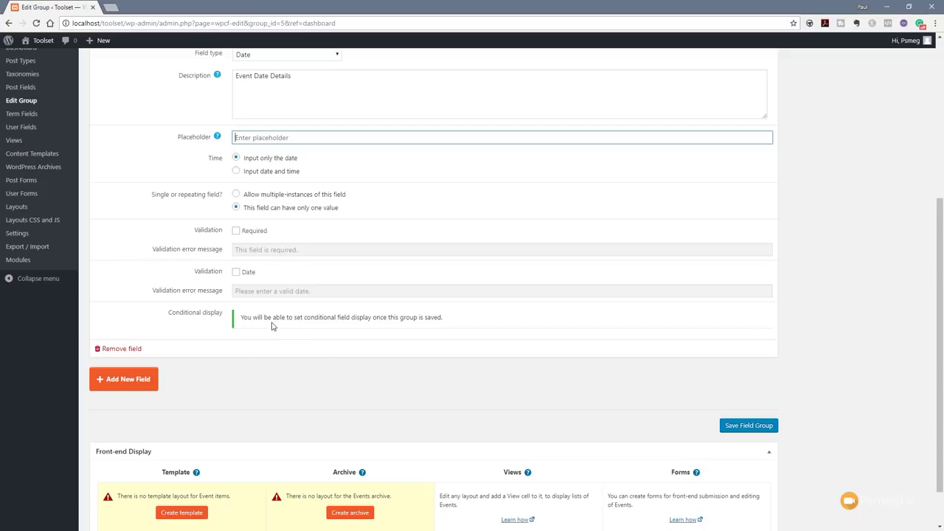
scroll(369, 340, "up", 4)
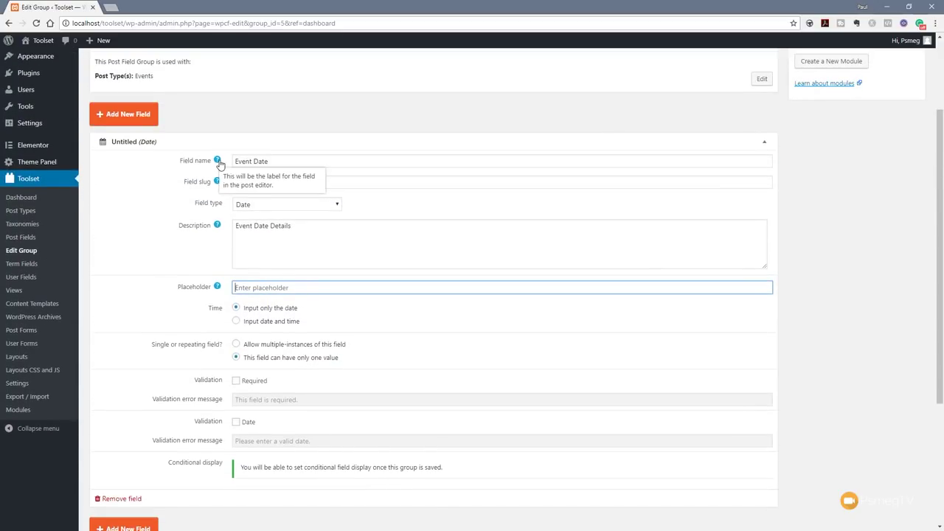
mouse_move(218, 228)
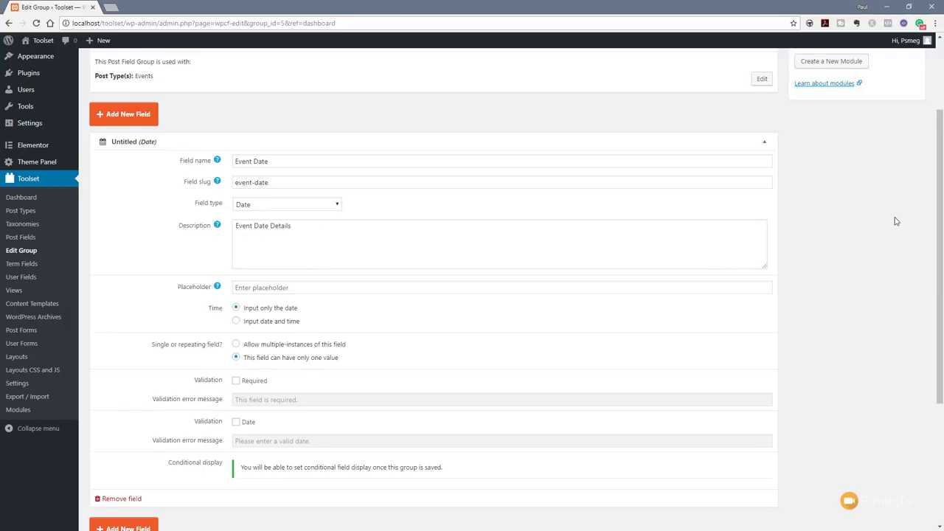
scroll(895, 221, "up", 3)
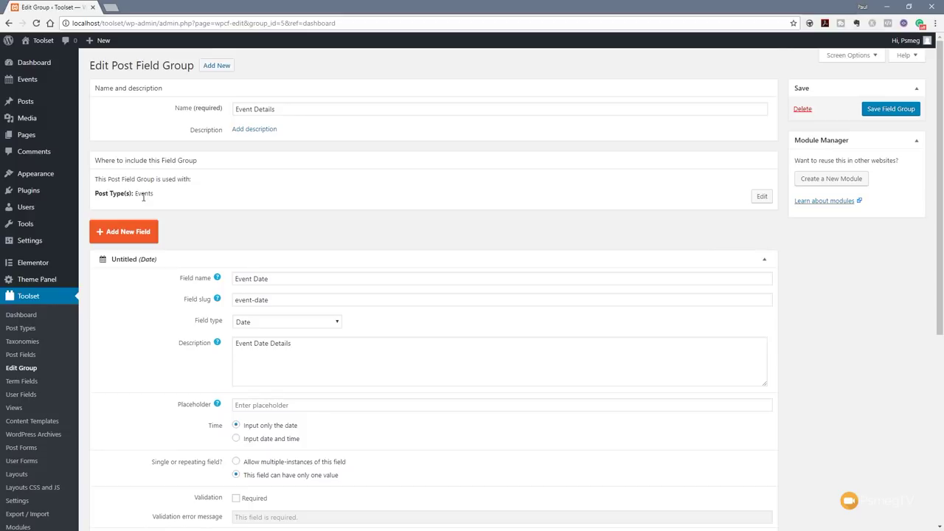
left_click(761, 197)
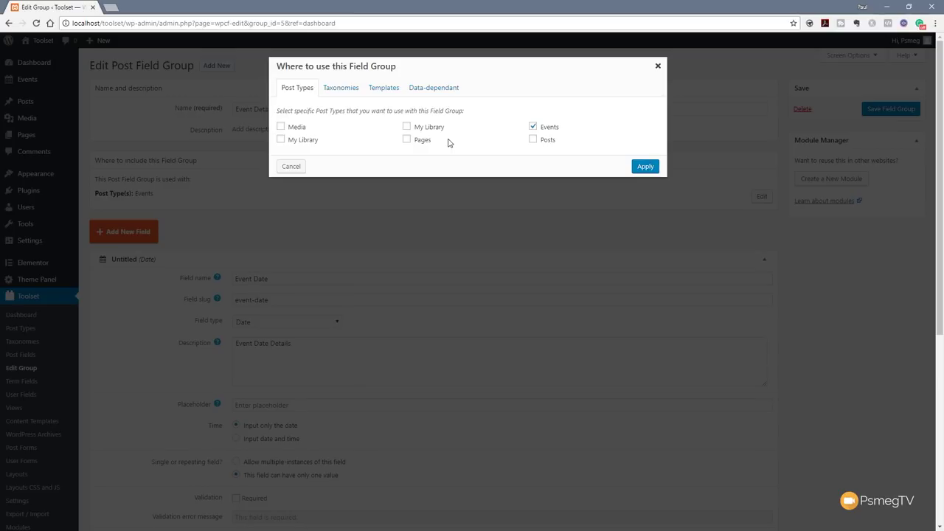
left_click(292, 166)
scroll(848, 316, "down", 4)
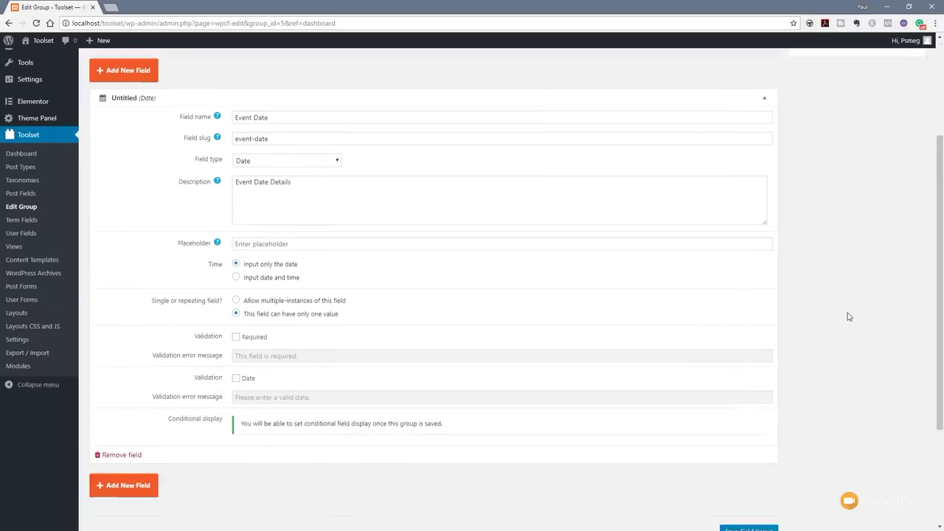
scroll(848, 316, "up", 3)
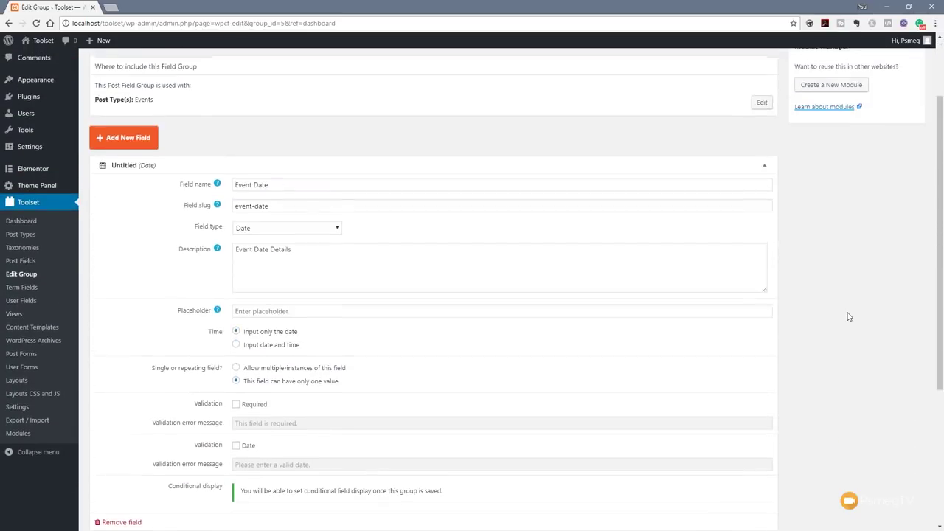
Step: Add a WYSIWYG field named Event Address with the slug event-address to the field group
scroll(848, 316, "down", 3)
left_click(123, 328)
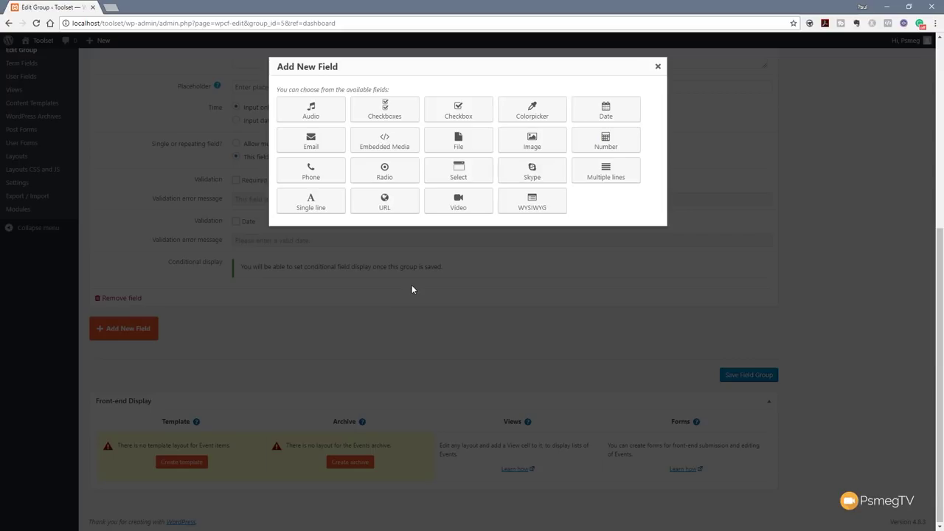
left_click(543, 206)
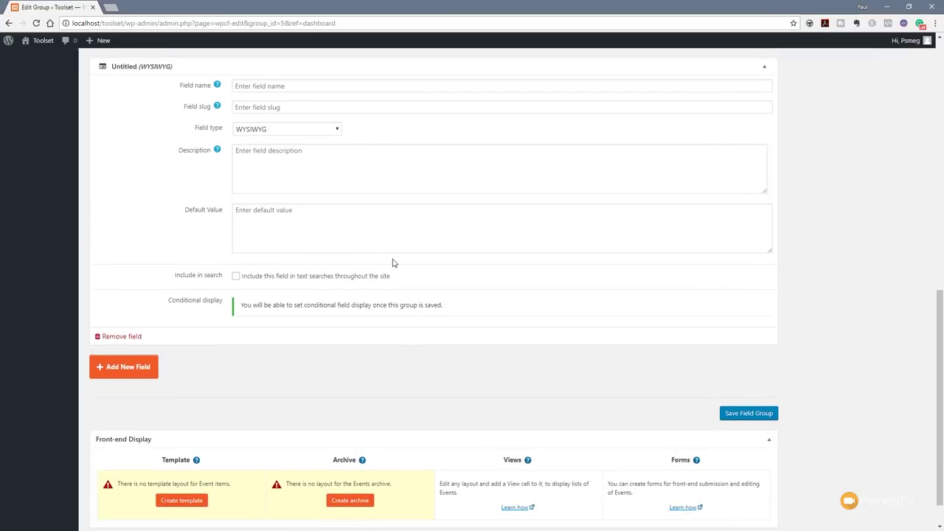
left_click(264, 88)
type("Address")
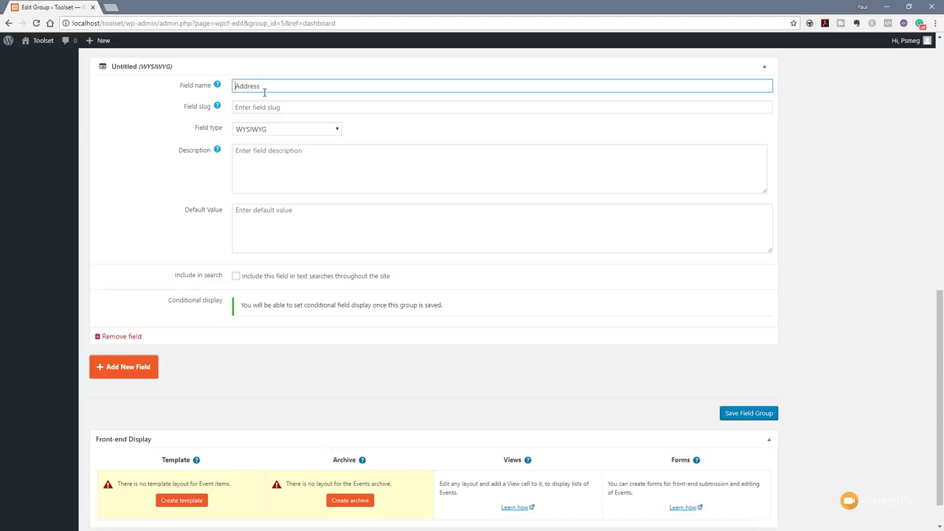
key("Home")
type("Event")
left_click(257, 107)
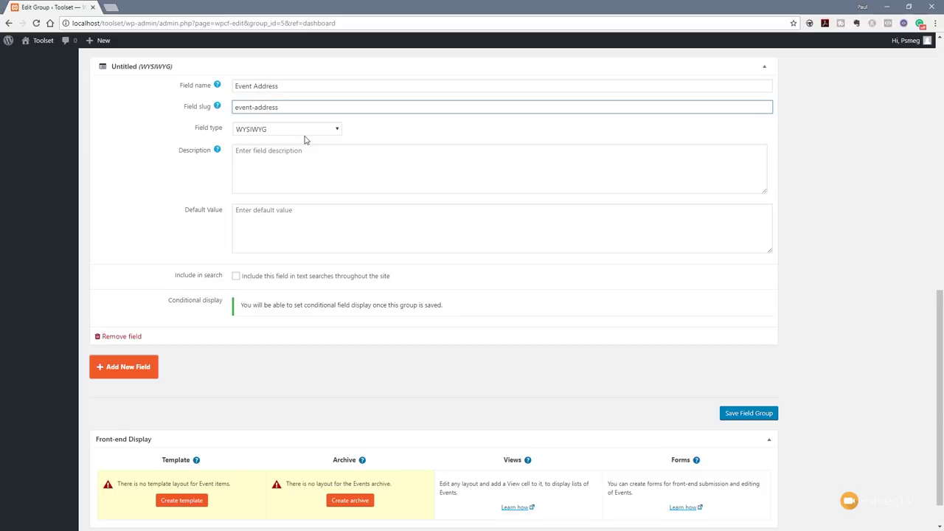
Step: Reuse the name Event Address as the field's description and include the field in text searches throughout the site
left_click_drag(292, 81, 214, 94)
key("ctrl+c")
left_click(268, 149)
key("ctrl+v")
left_click(265, 215)
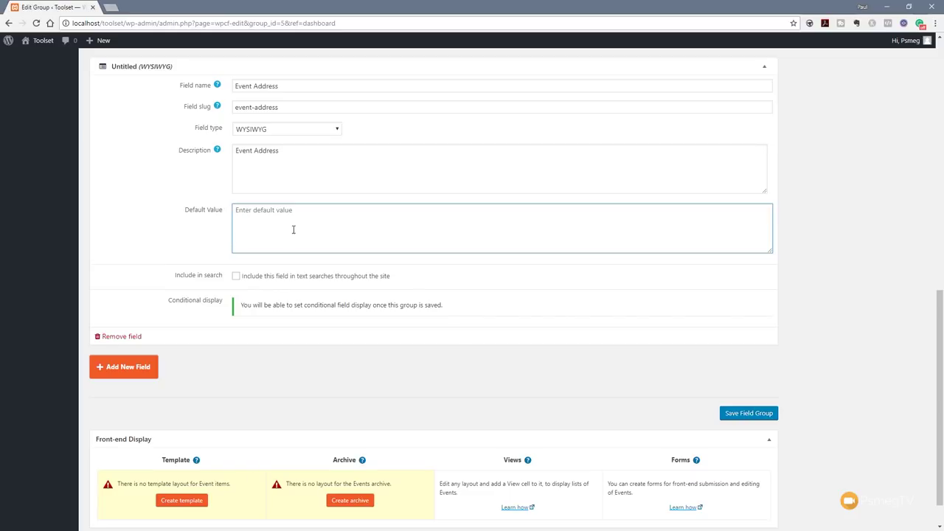
left_click(236, 278)
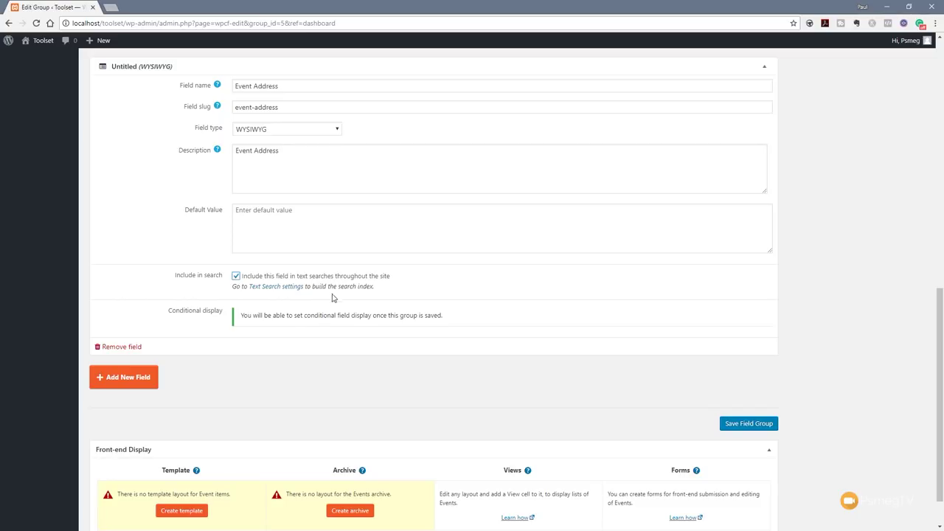
Step: Add a Single line field named Event Price with the slug event-price to the field group
left_click(124, 378)
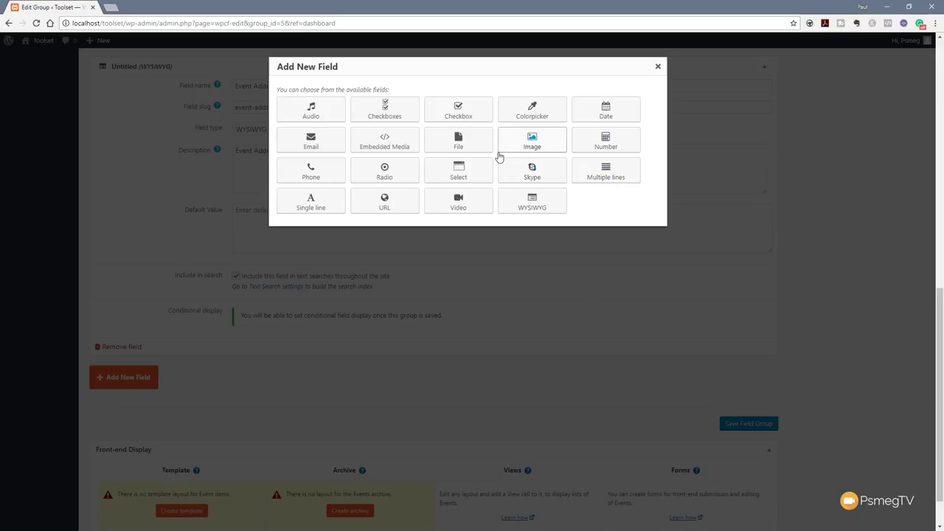
left_click(310, 204)
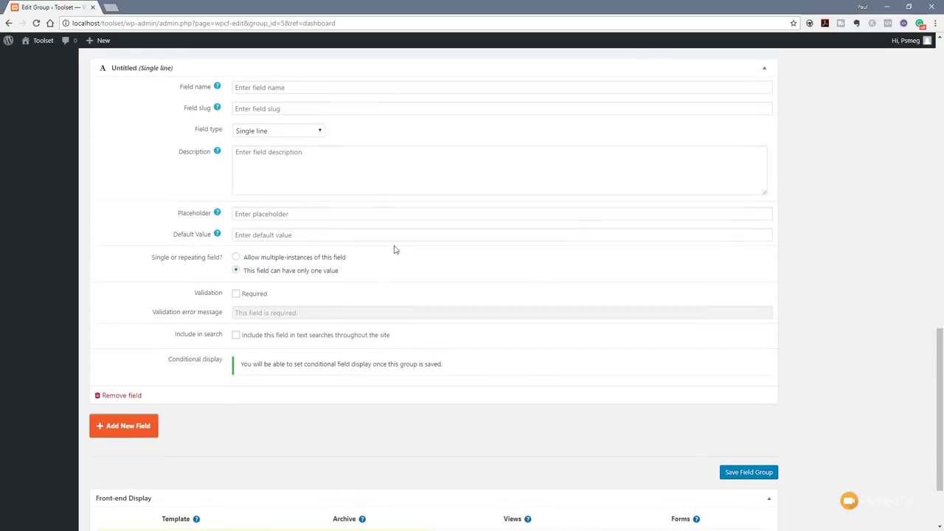
left_click(273, 86)
type("Eve")
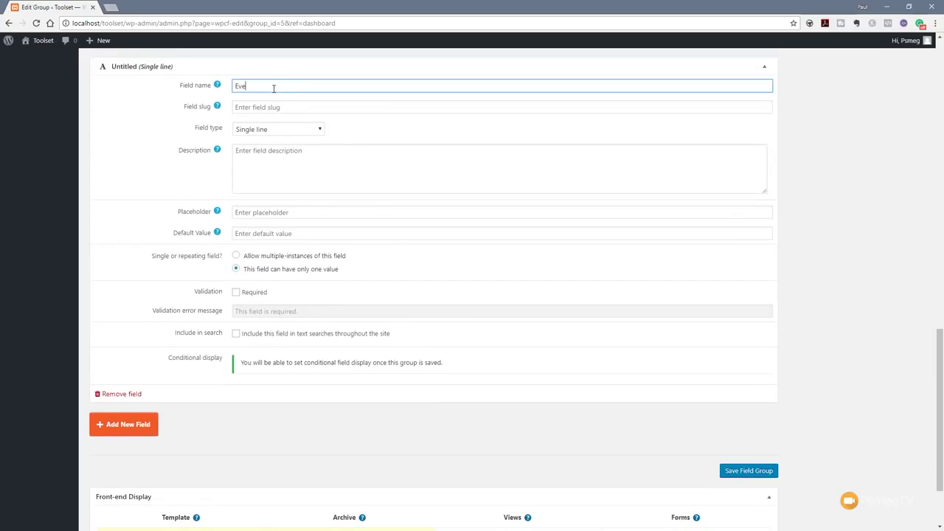
type("nt Price")
left_click(273, 105)
Step: Enter Event Price as the description of the price field
left_click(250, 156)
type("Event Proce")
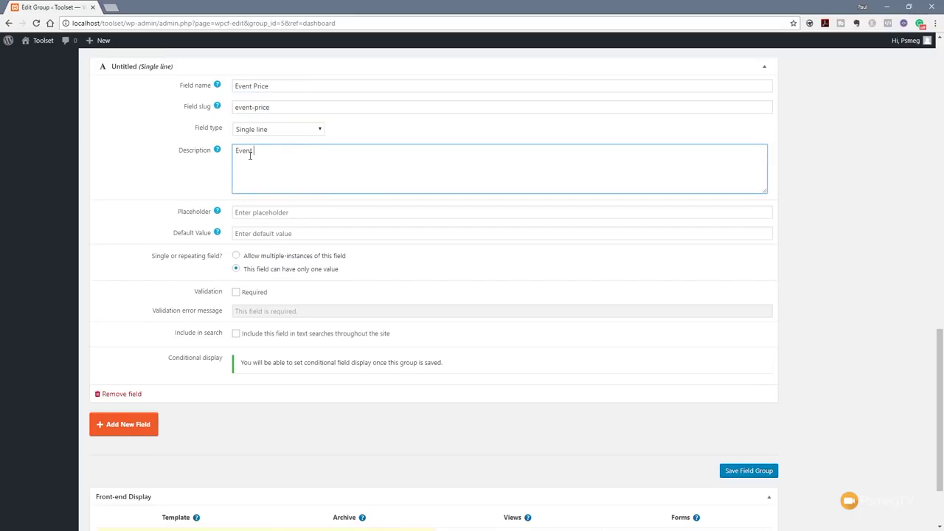
key("BackSpace")
key("BackSpace")
key("BackSpace")
type("ic")
scroll(218, 319, "up", 3)
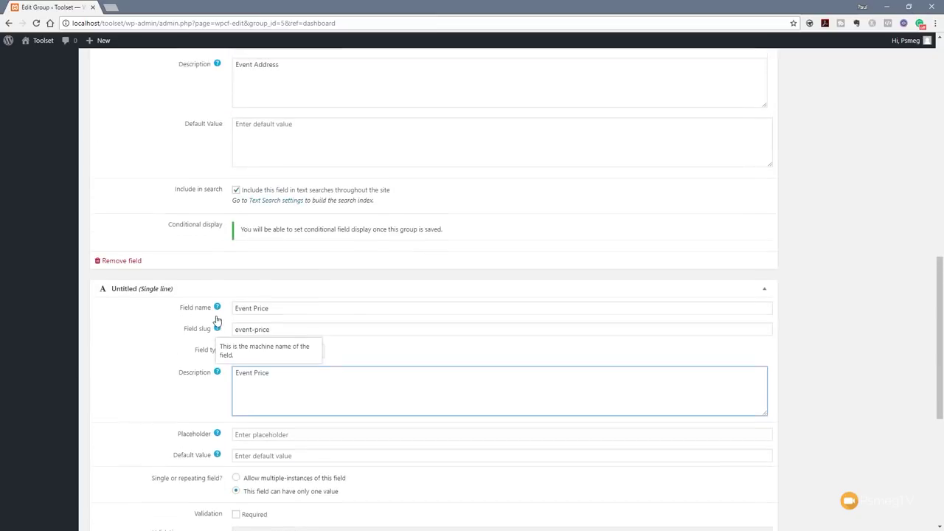
scroll(218, 319, "down", 3)
Step: Add an Image field named Event Image to the field group and reuse its name as the description
left_click(127, 426)
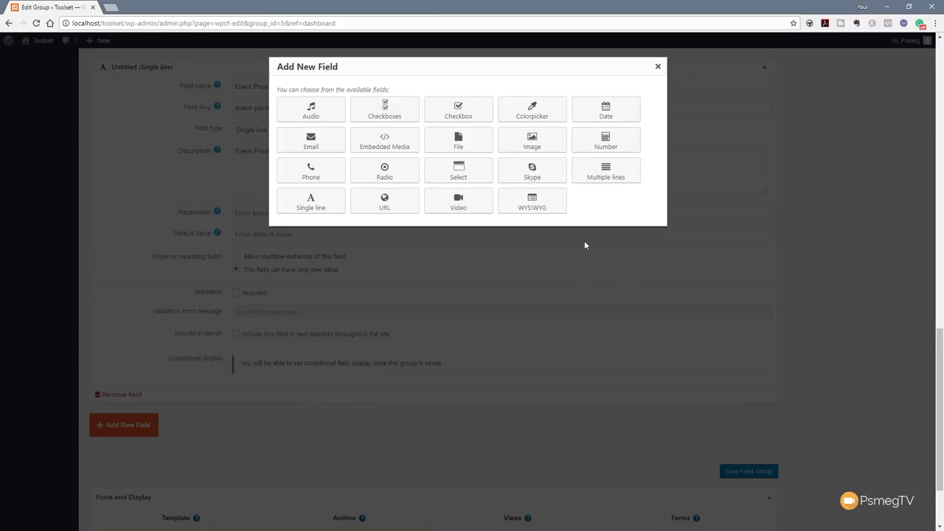
left_click(530, 143)
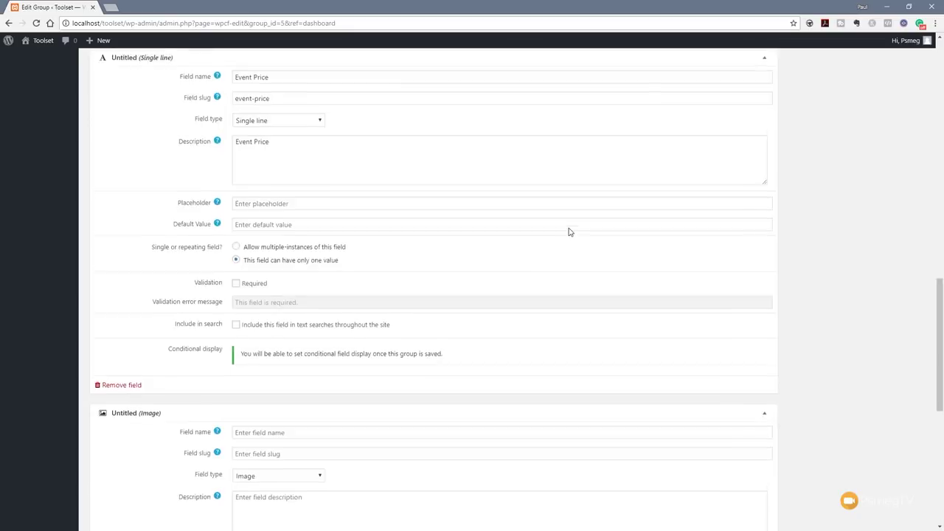
left_click(270, 87)
type("Event Image")
left_click_drag(284, 86, 207, 91)
key("ctrl+c")
left_click(289, 156)
key("ctrl+v")
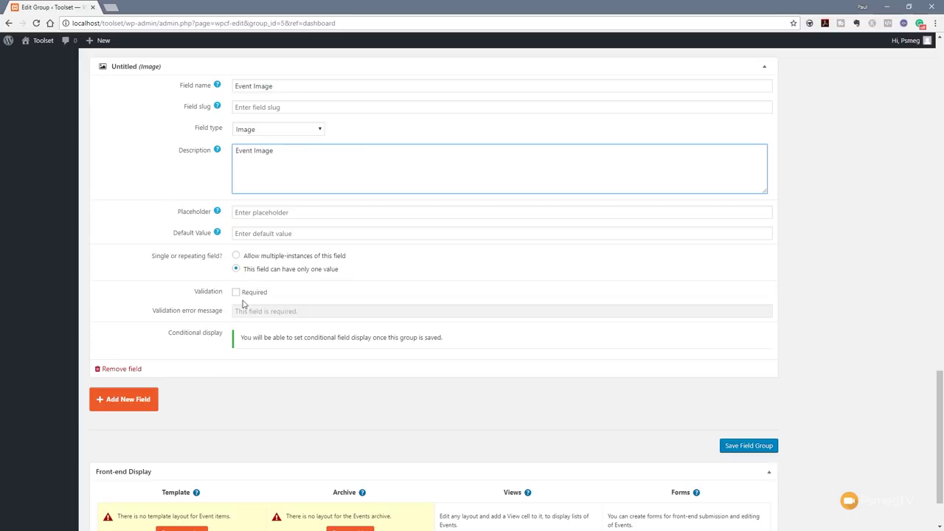
Step: Save the Event Details field group with its new fields
scroll(823, 371, "up", 4)
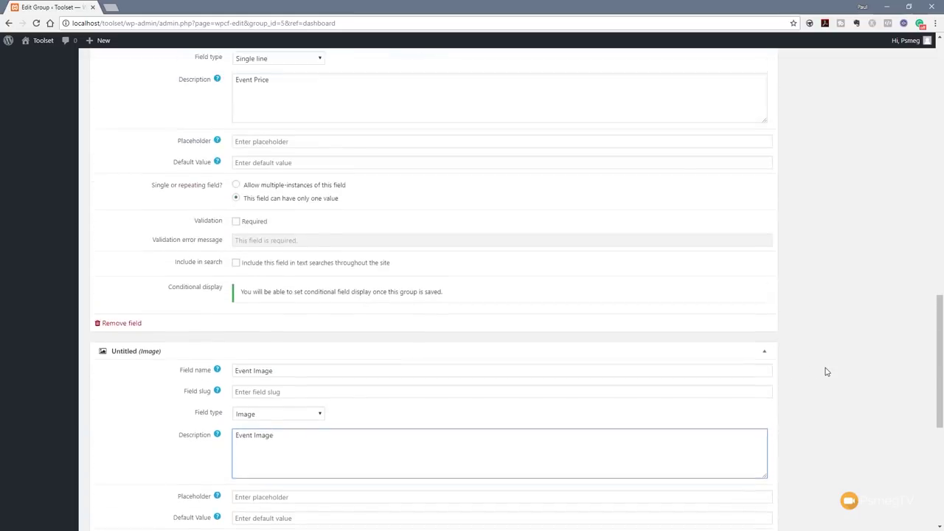
scroll(823, 371, "up", 15)
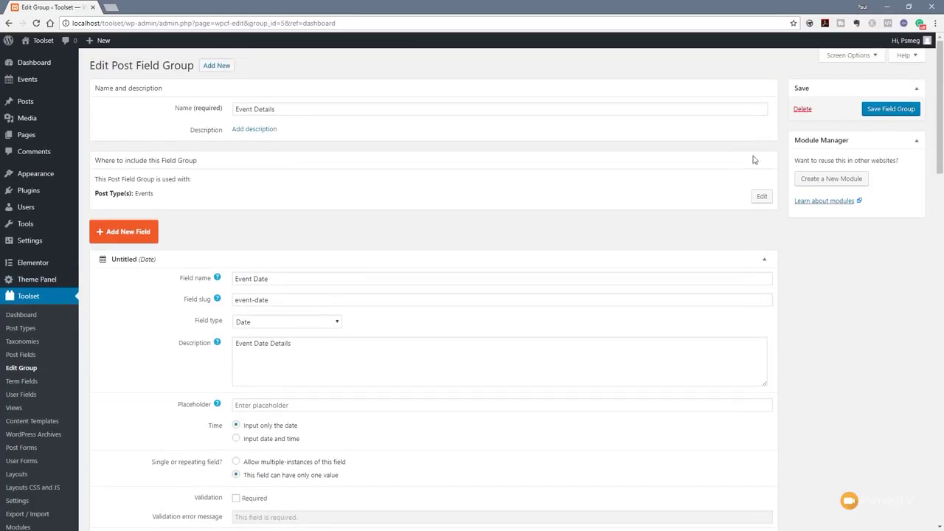
left_click(883, 111)
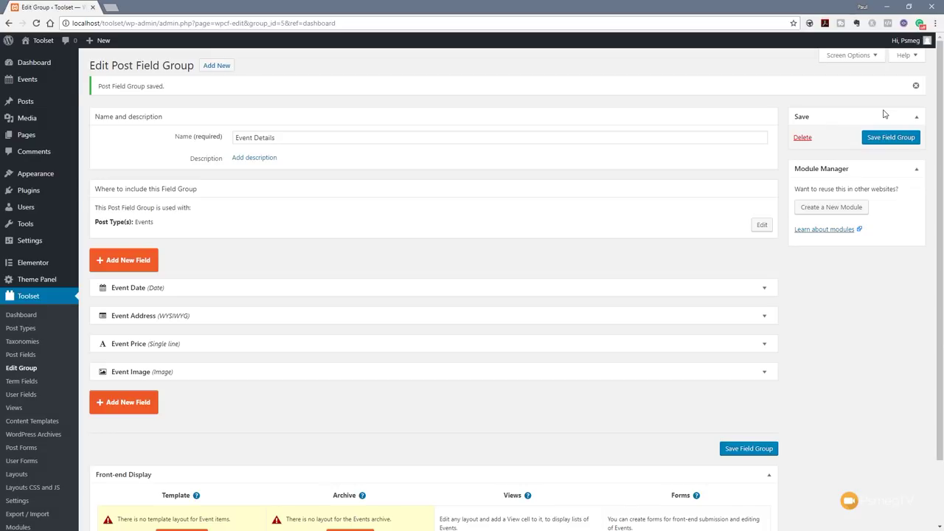
Step: Start a new event titled Sample Event 1 and paste the placeholder lorem ipsum paragraphs as its content
mouse_move(30, 85)
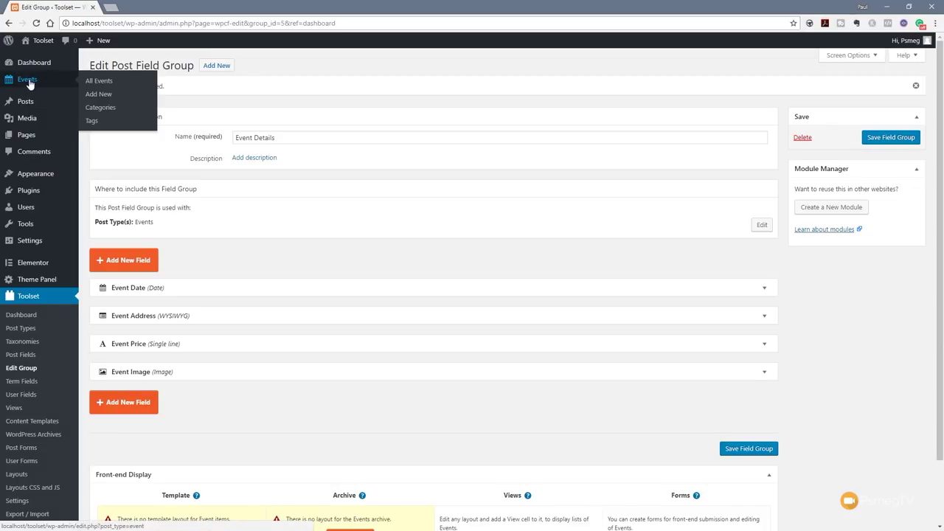
left_click(103, 97)
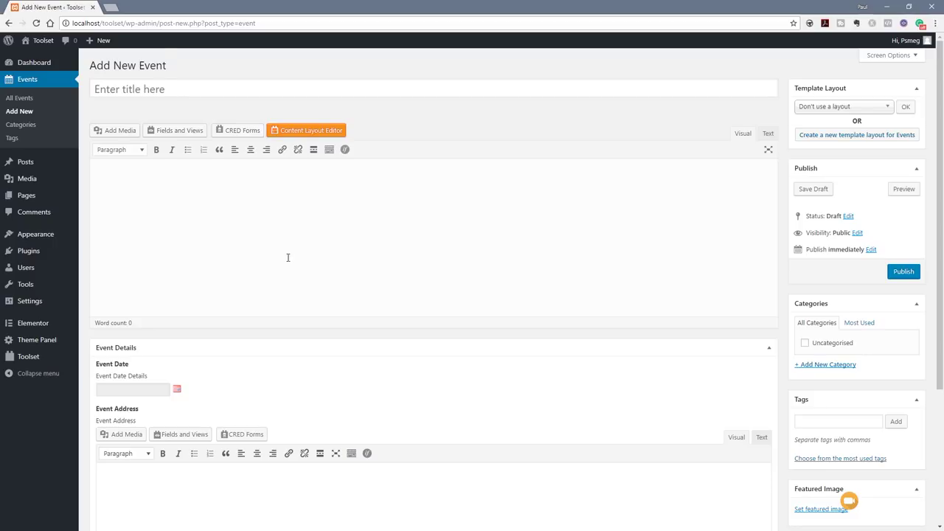
scroll(288, 257, "down", 3)
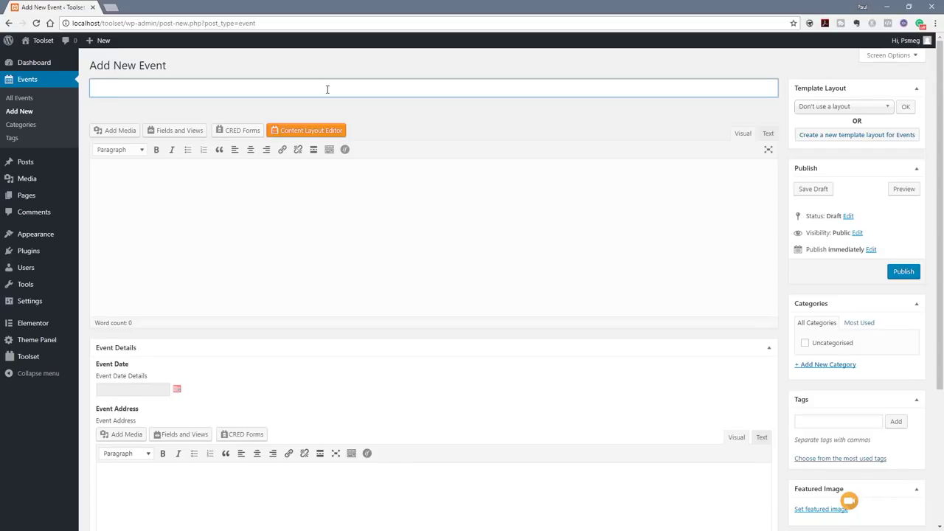
type("Sample Event 1")
left_click(252, 199)
key("ctrl+v")
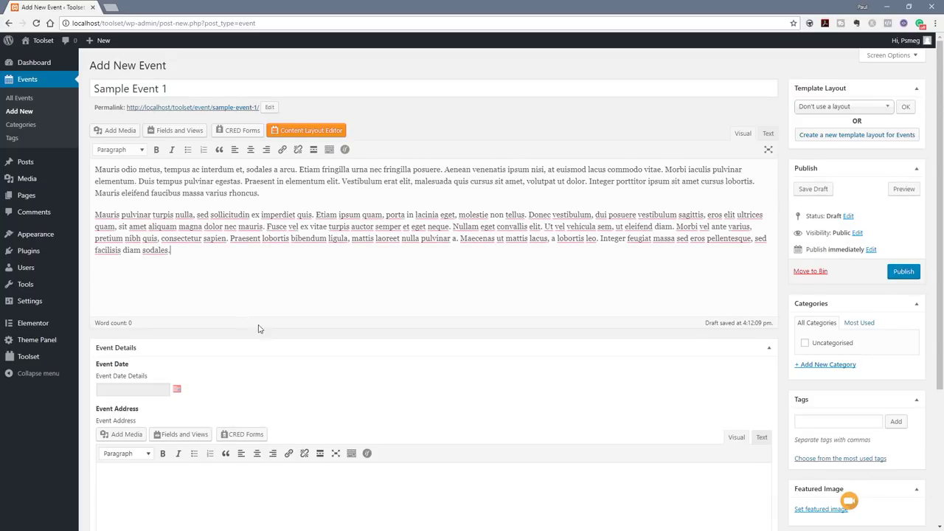
Step: Set the event's date to November 4, 2017
scroll(243, 321, "down", 1)
left_click(178, 316)
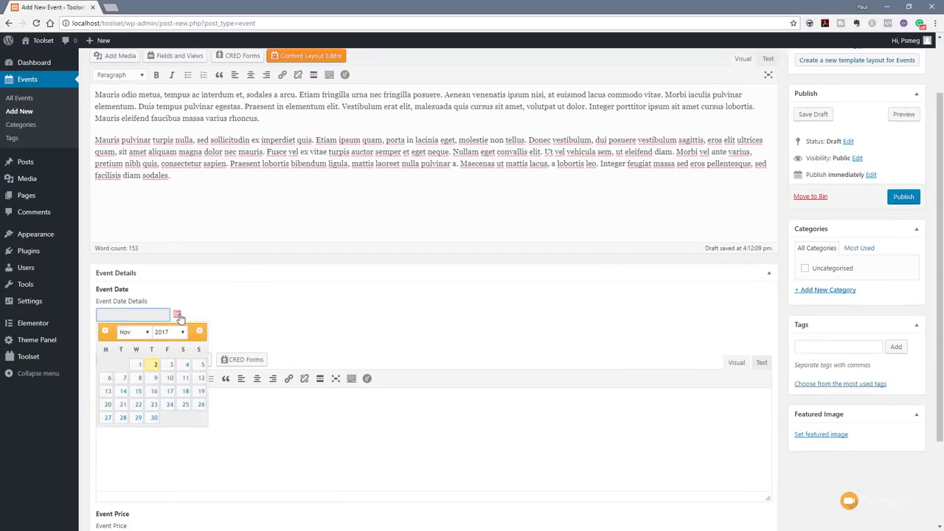
left_click(187, 364)
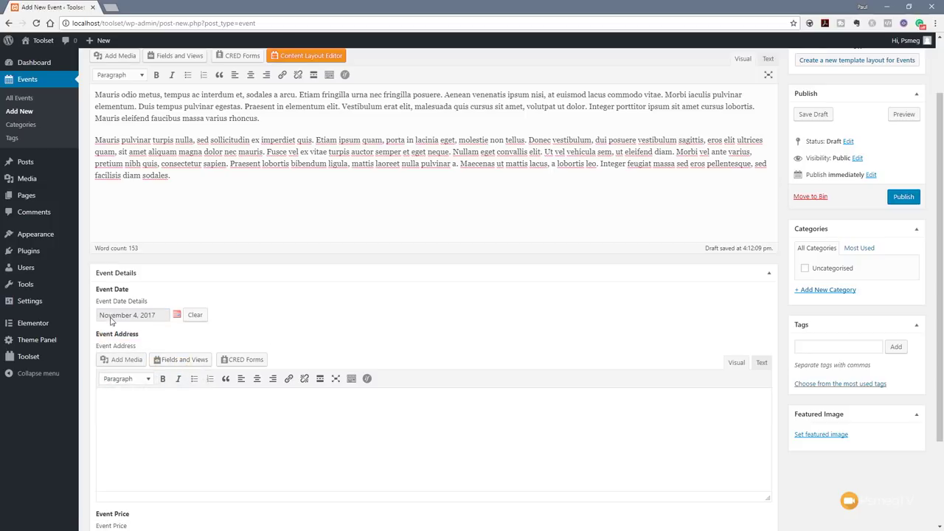
Step: Fill in the Event Address with the three single-spaced lines The Address, The City and The Country
scroll(298, 328, "down", 3)
left_click(152, 292)
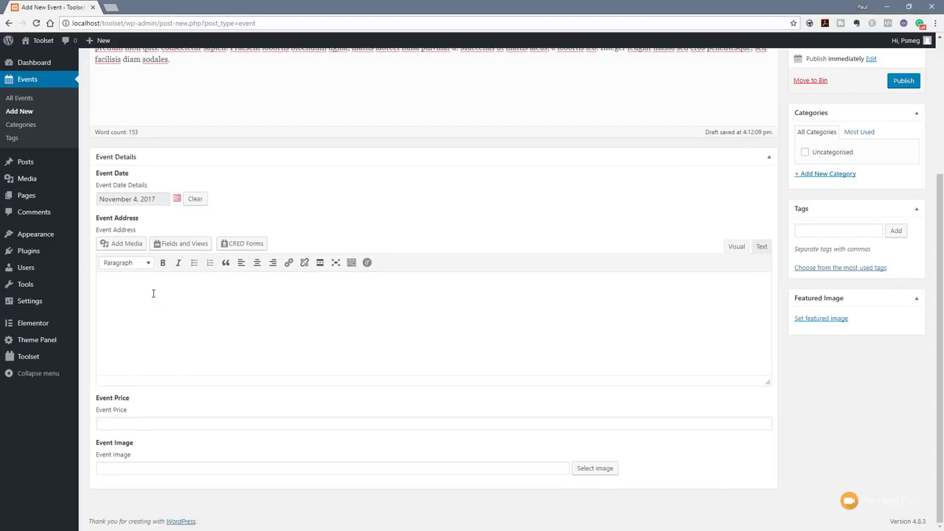
type("The Addrees")
key("Return")
key("BackSpace")
key("shift+Return")
type("The C")
type("ity ")
type("The Country")
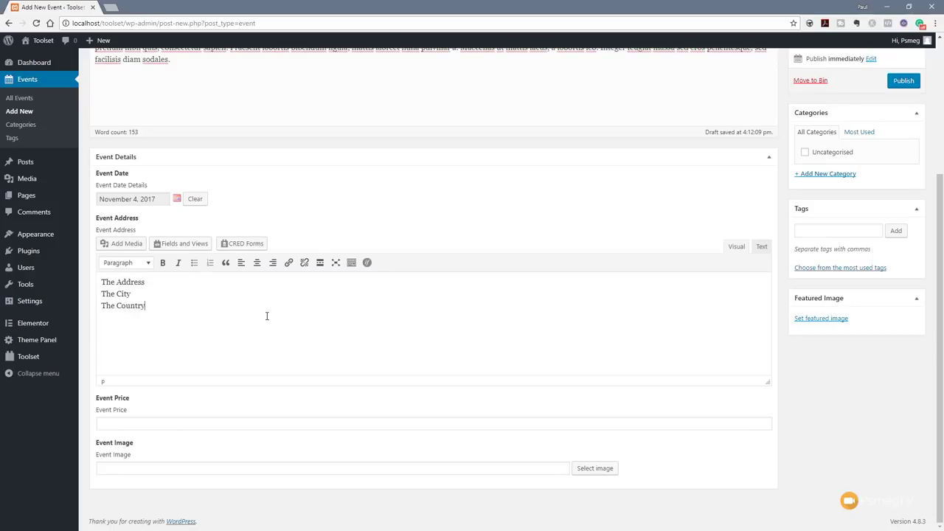
Step: Set the Event Price to 10.99 and choose the Playing Bass picture from the media library as the Event Image
left_click(152, 424)
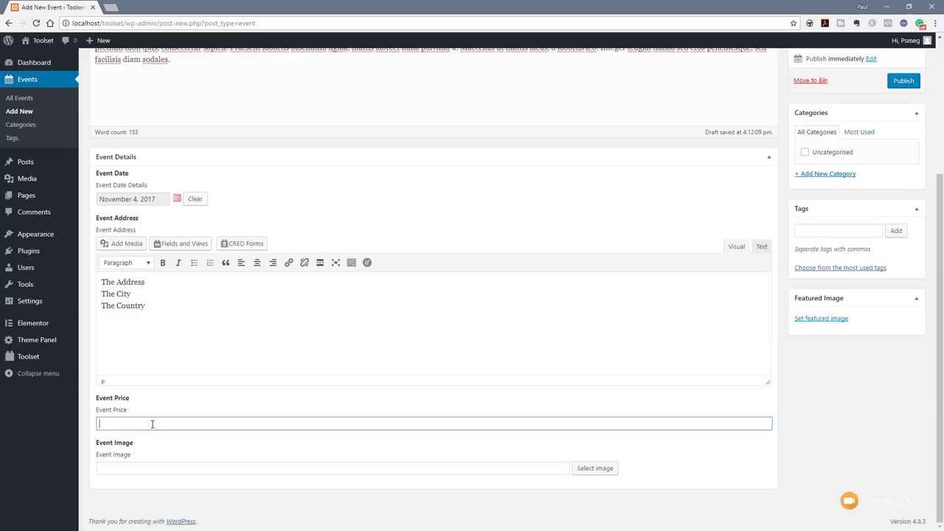
type("10.99")
left_click(602, 469)
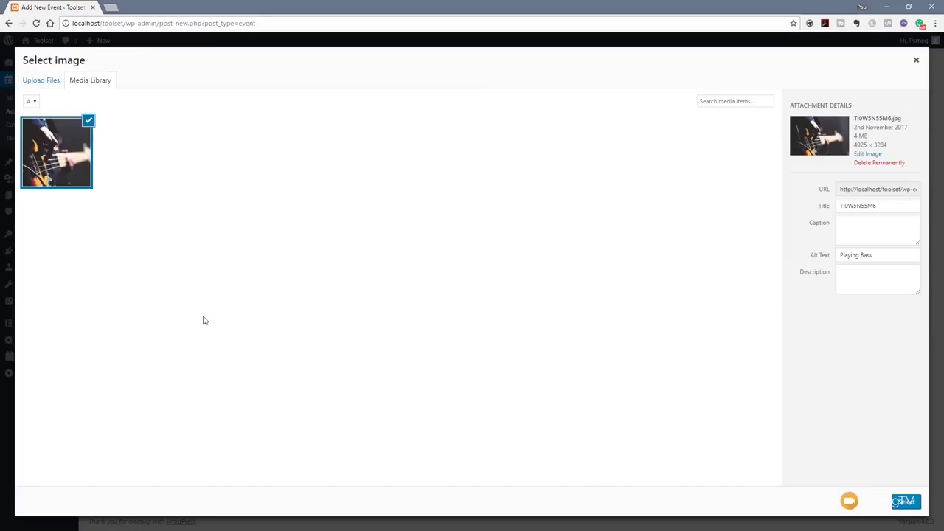
left_click(905, 502)
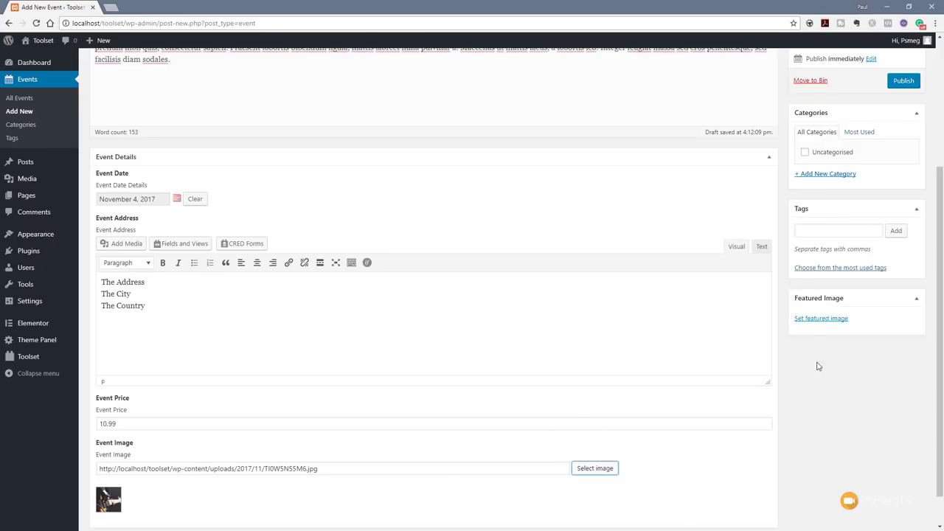
Step: Set the same bass guitar picture from the media library as the event's featured image
left_click(816, 322)
left_click(59, 164)
left_click(876, 508)
Step: Enter Concert as a tag for the event
scroll(796, 413, "up", 3)
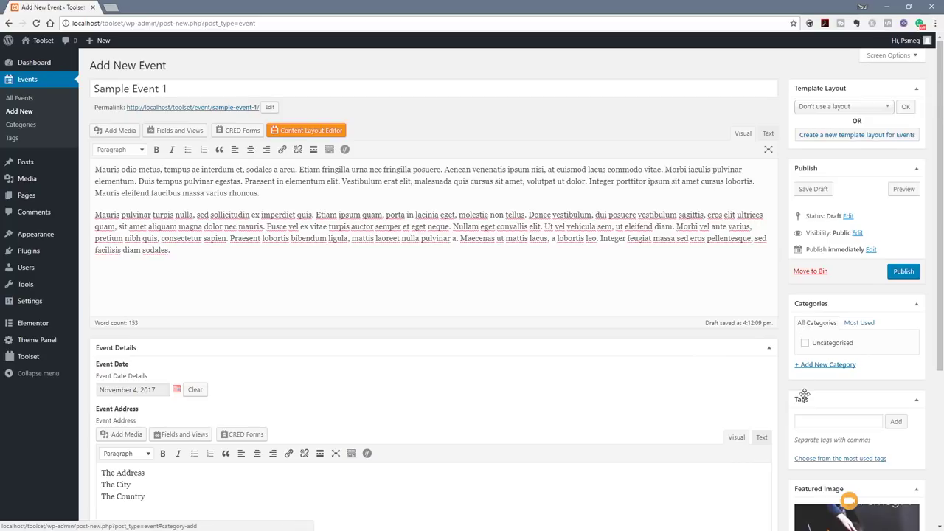
left_click(812, 423)
type("Confer")
key("BackSpace")
key("BackSpace")
type("ert")
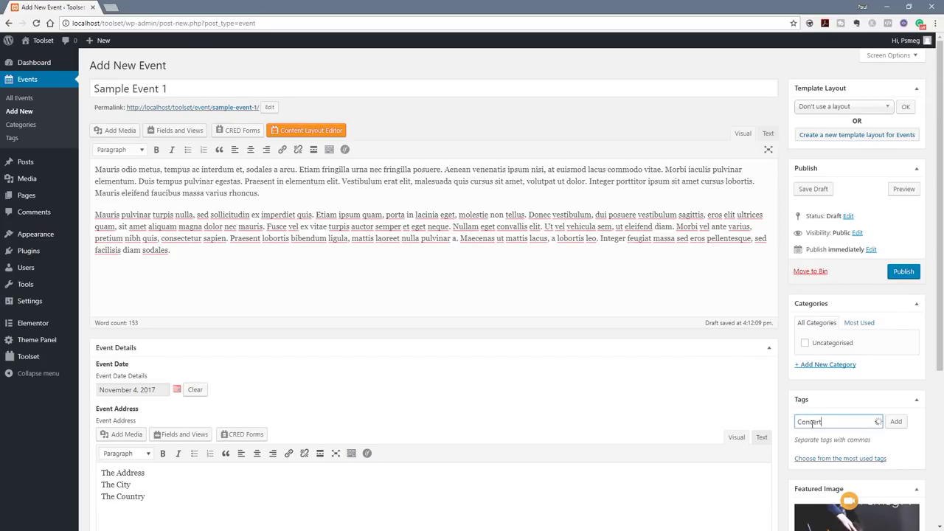
Step: Create a new category named Concerts for the event and publish the event
left_click(848, 365)
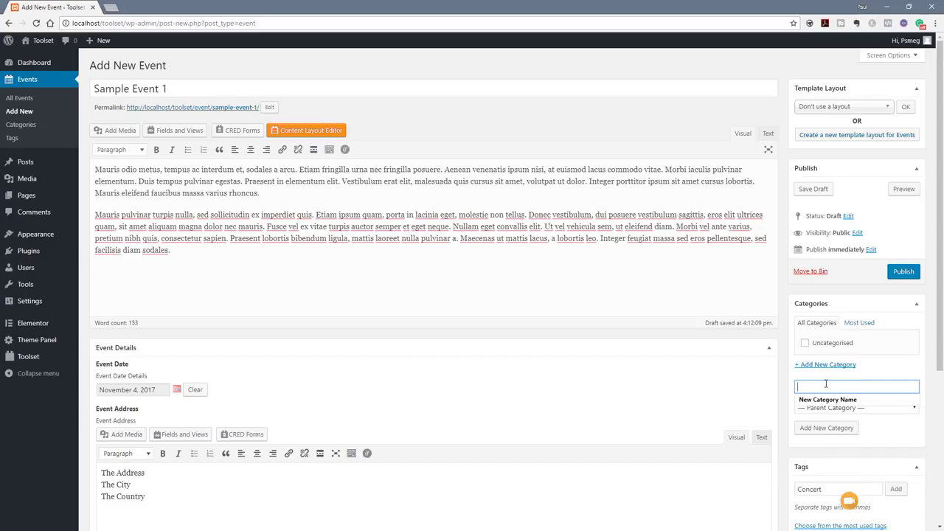
type("Cocer")
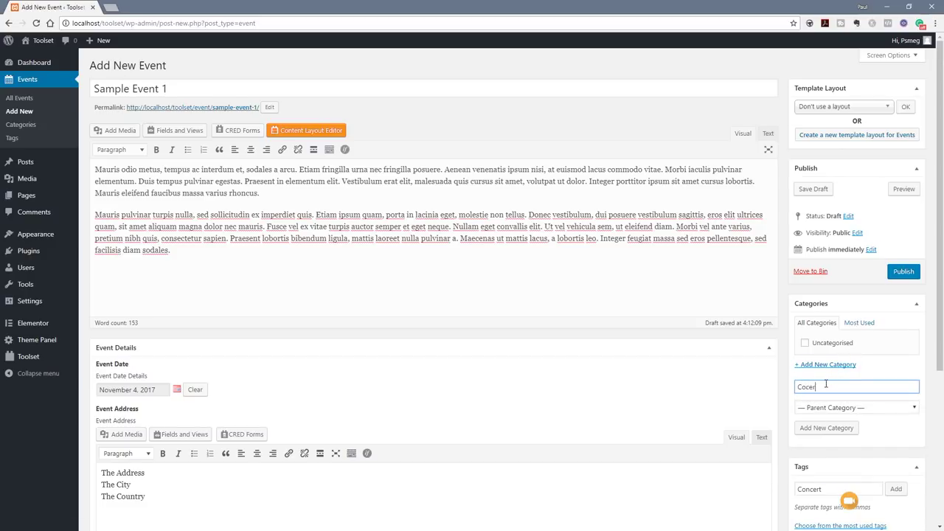
key("BackSpace")
key("BackSpace")
type("ncerts")
key("Return")
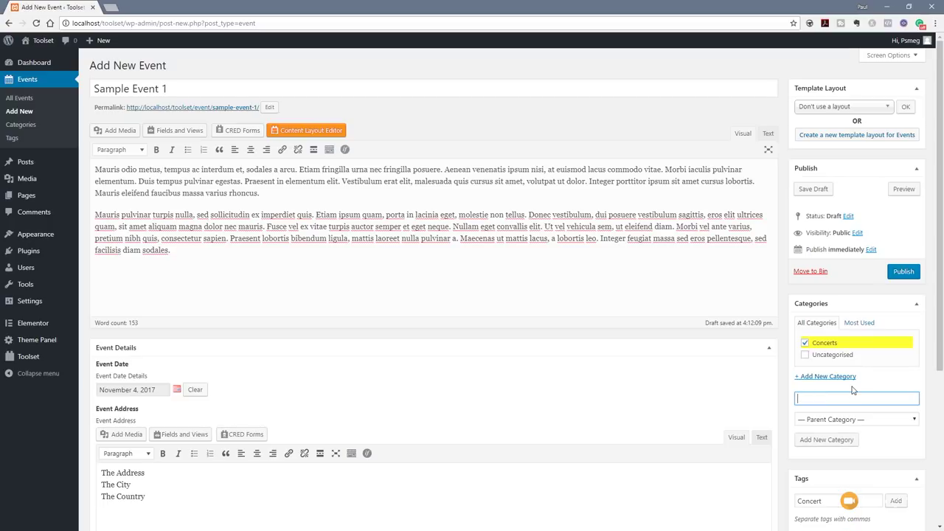
left_click(901, 271)
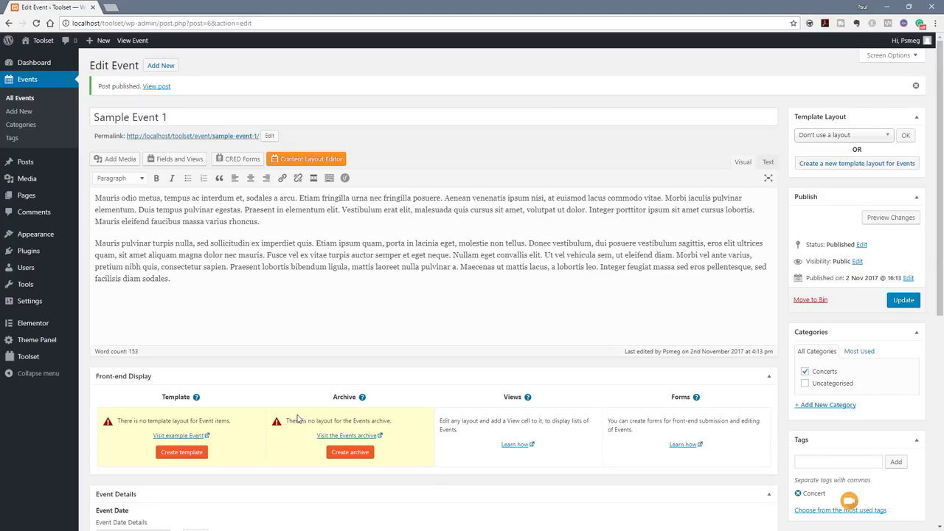
Step: Create a template layout for the Events post type from the Toolset dashboard and name it Default Event Template
left_click(20, 100)
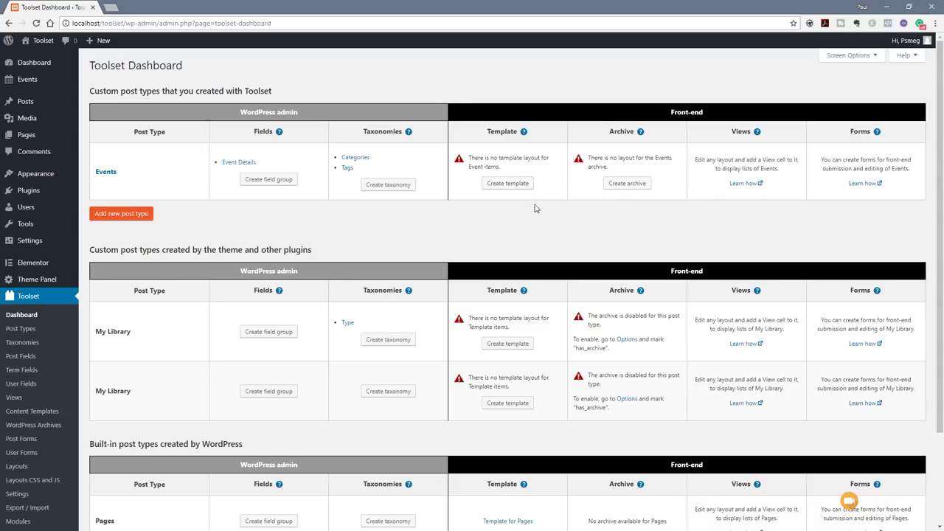
left_click(494, 187)
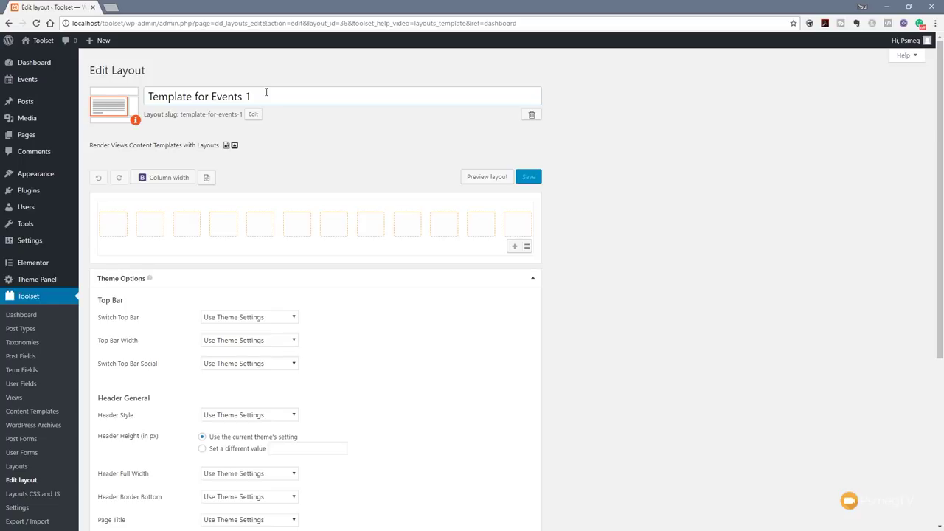
left_click(270, 94)
left_click_drag(275, 94, 142, 89)
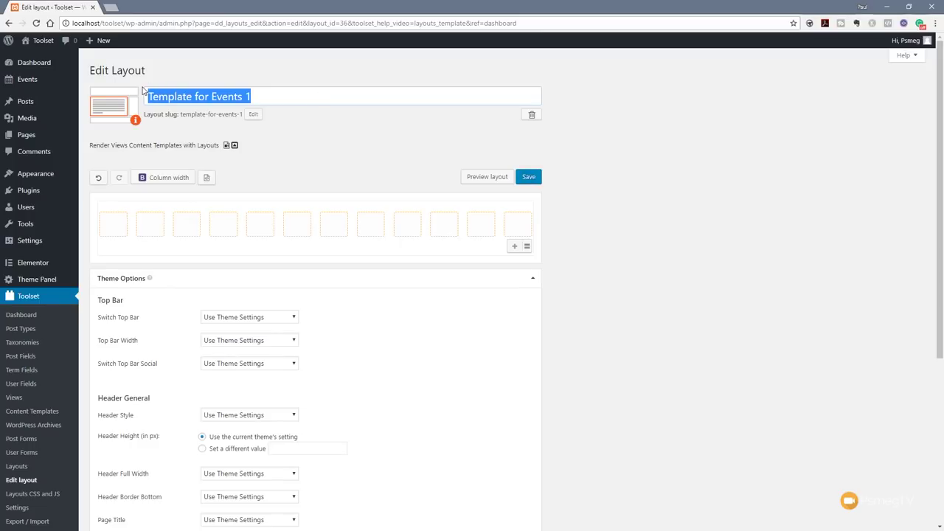
type("Default Event Template")
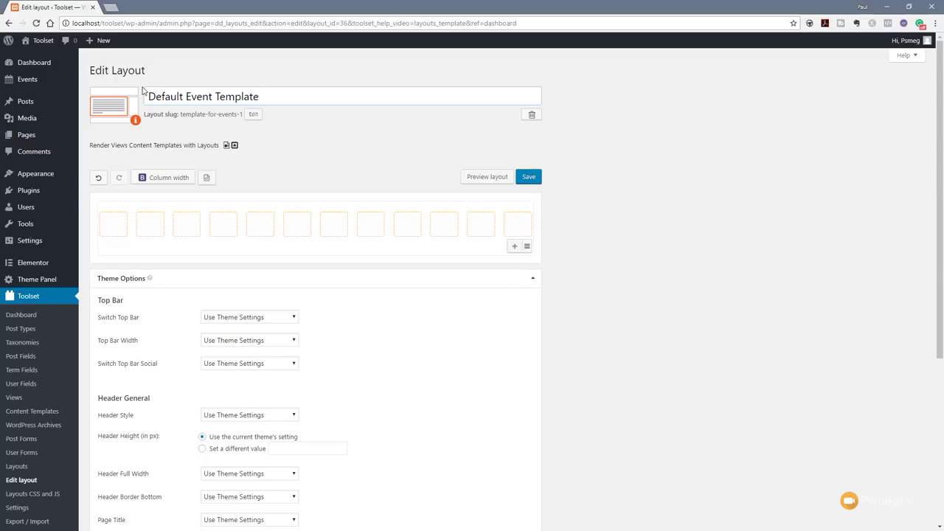
Step: Change the layout's slug to default_event_template
left_click(252, 115)
left_click_drag(252, 114, 178, 115)
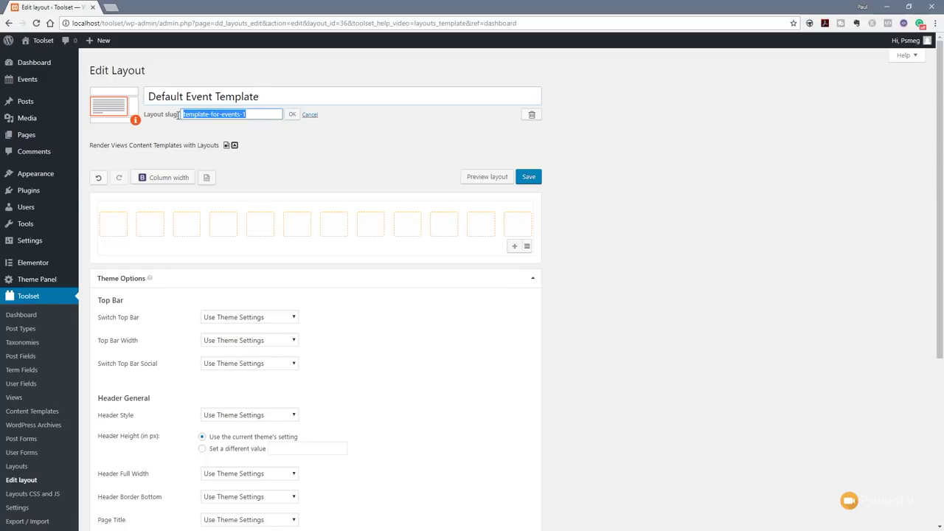
type("Default Event Template")
left_click(222, 115)
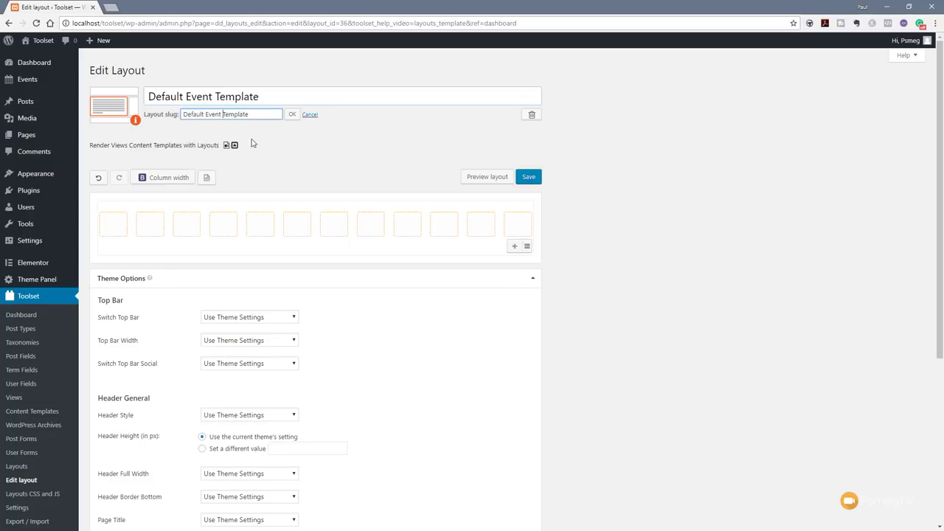
key("BackSpace")
type("_")
key("BackSpace")
type("_")
left_click(293, 115)
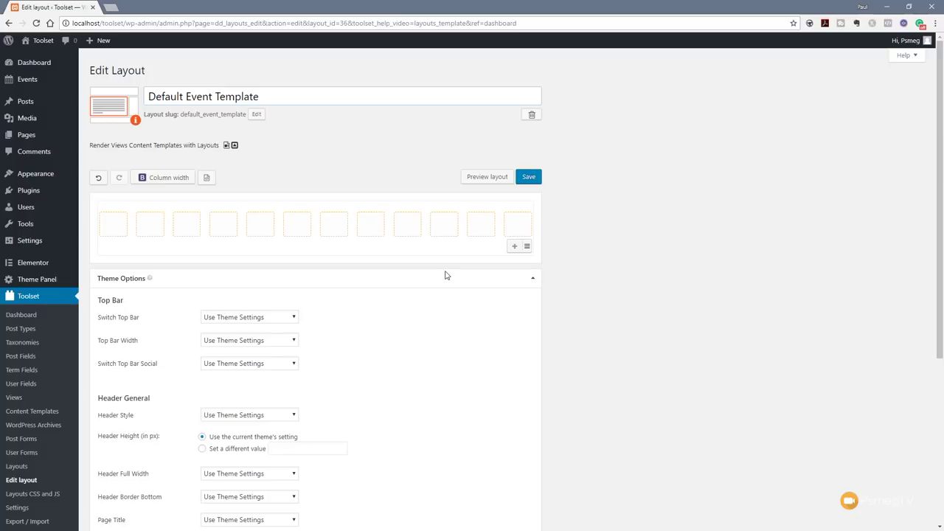
Step: Examine the layout's theme options, including the available header styles
scroll(648, 322, "down", 2)
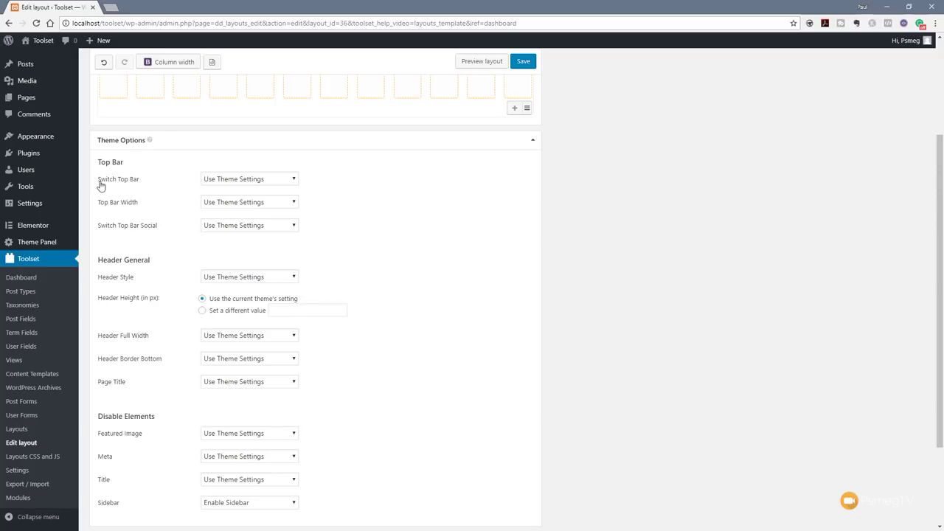
scroll(177, 339, "down", 1)
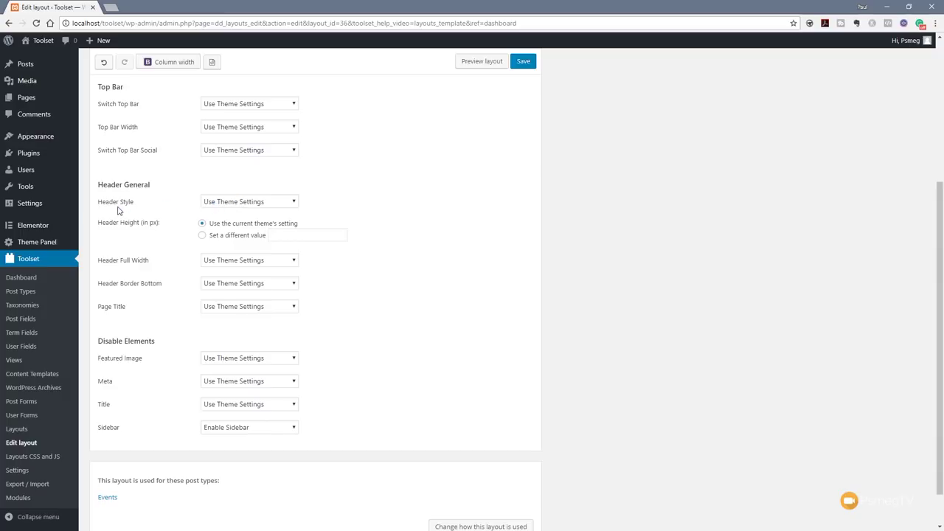
left_click(239, 204)
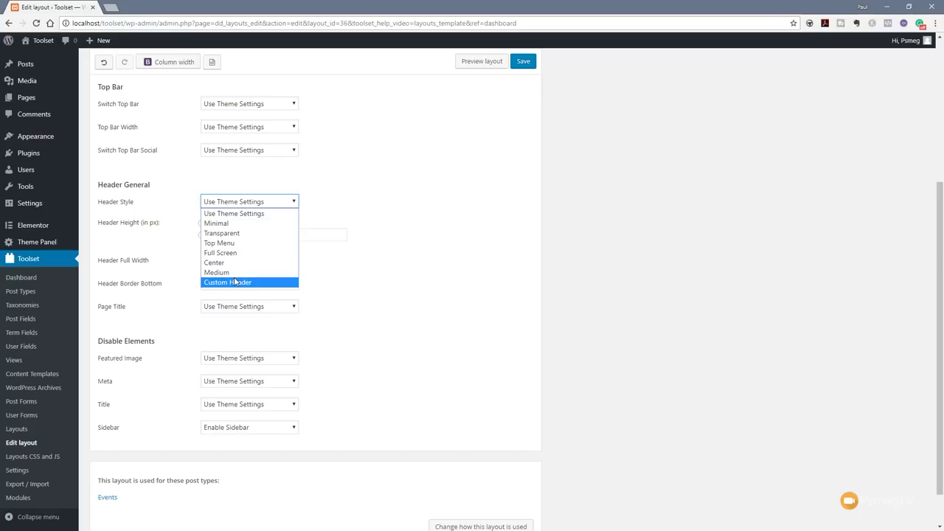
left_click(422, 239)
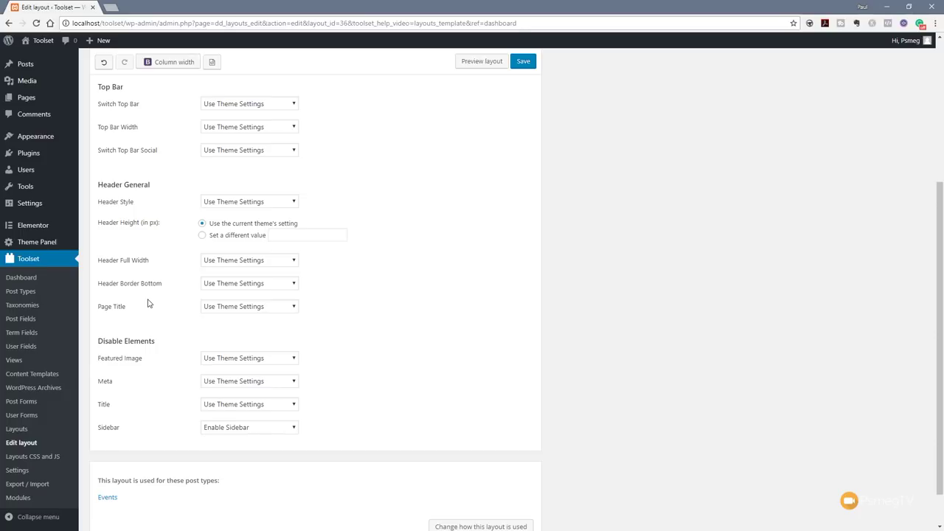
scroll(635, 289, "up", 1)
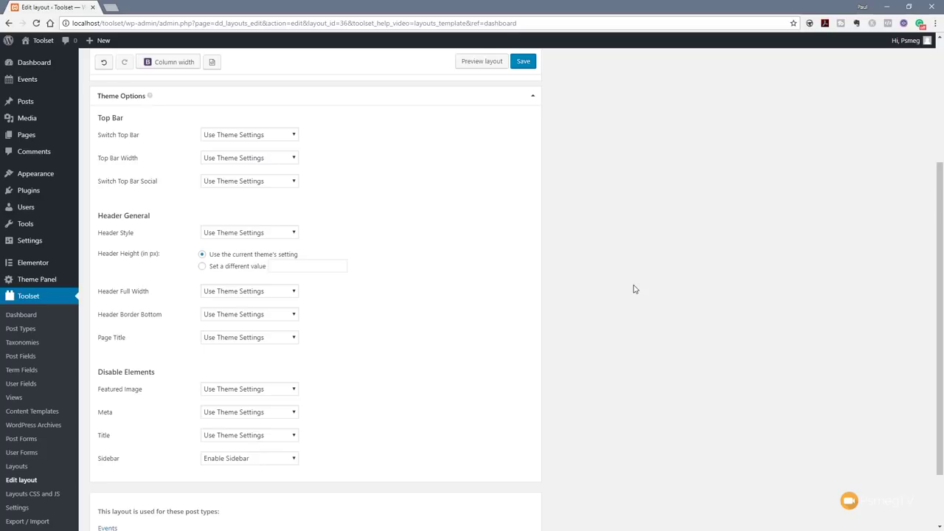
scroll(634, 289, "up", 3)
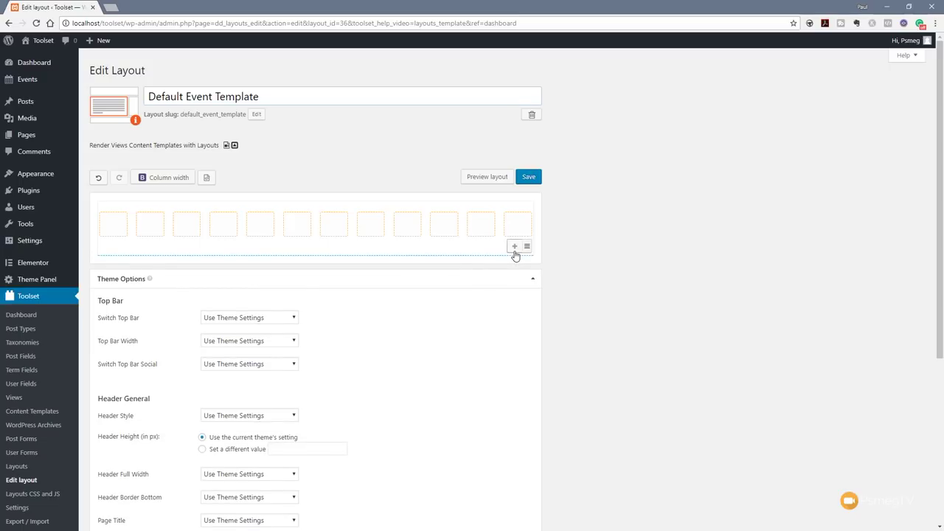
Step: Insert a Visual Editor cell spanning the first four columns of the layout's empty row
left_click(117, 234)
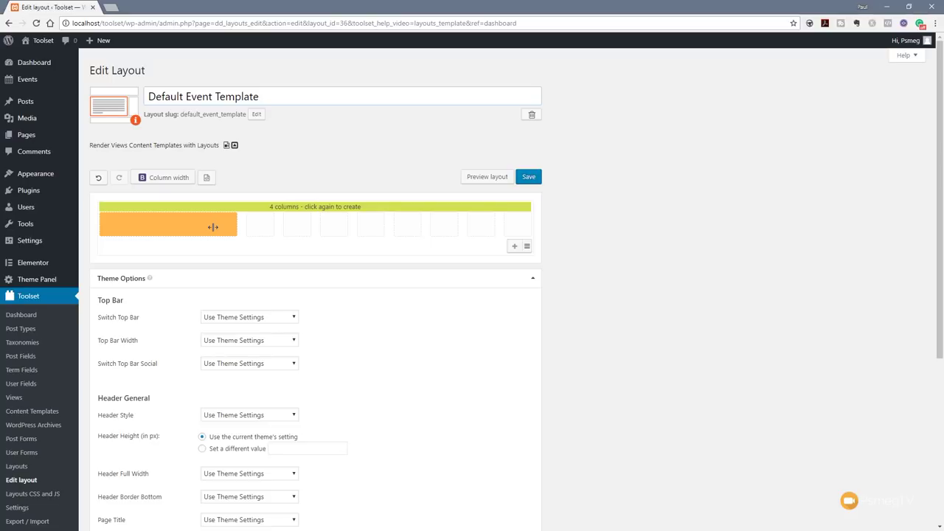
left_click(212, 227)
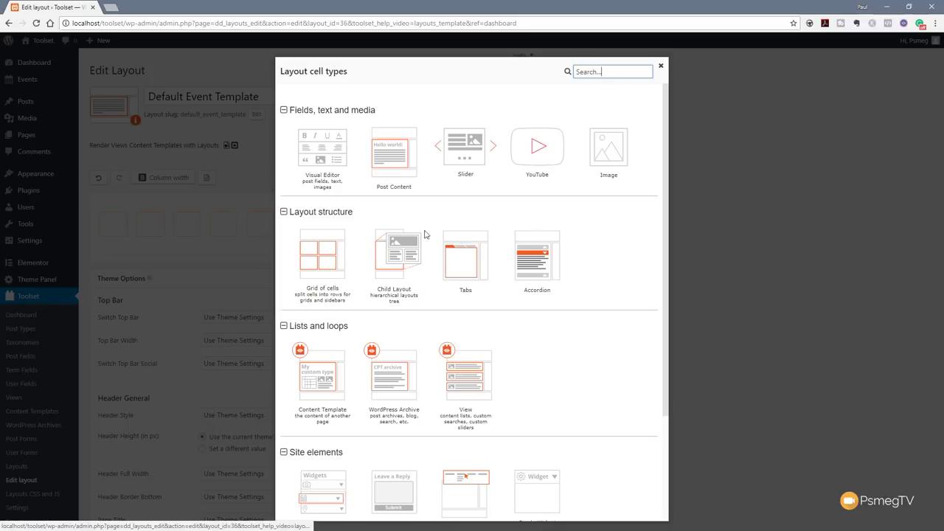
left_click(451, 73)
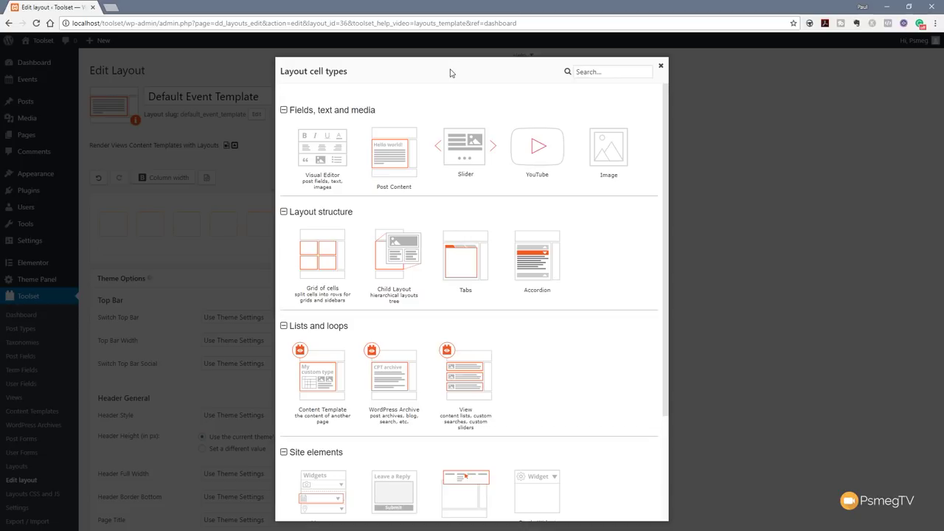
left_click(336, 160)
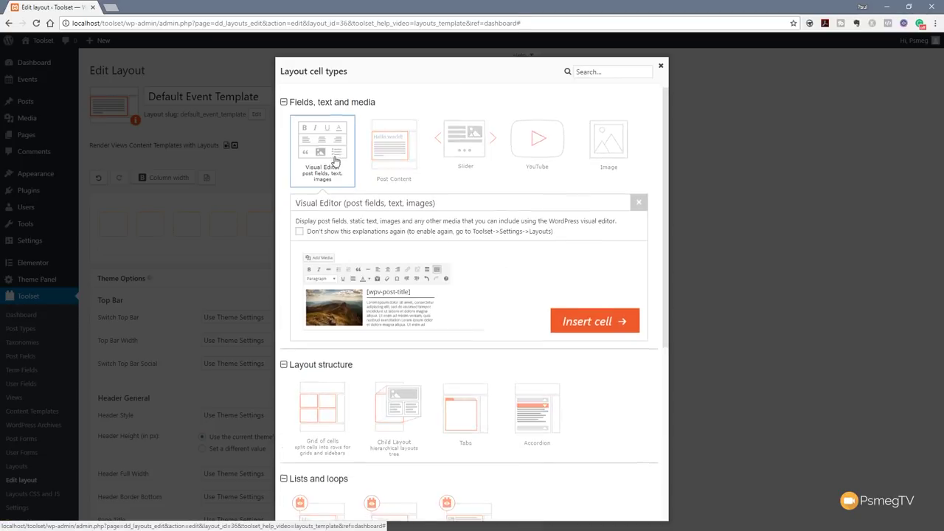
left_click(576, 324)
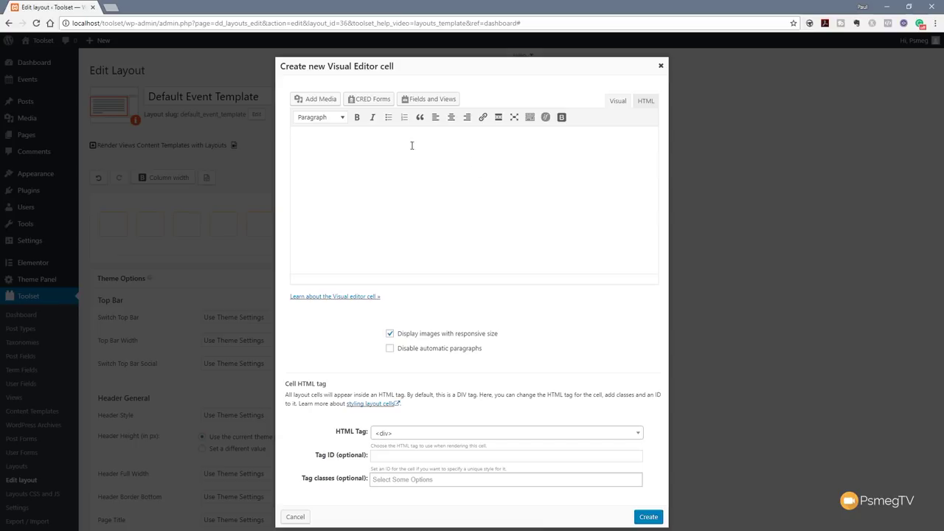
Step: Insert the Event Date field into the Visual Editor cell, shown as text in the "November 22, 2017" format
left_click(377, 175)
left_click(444, 100)
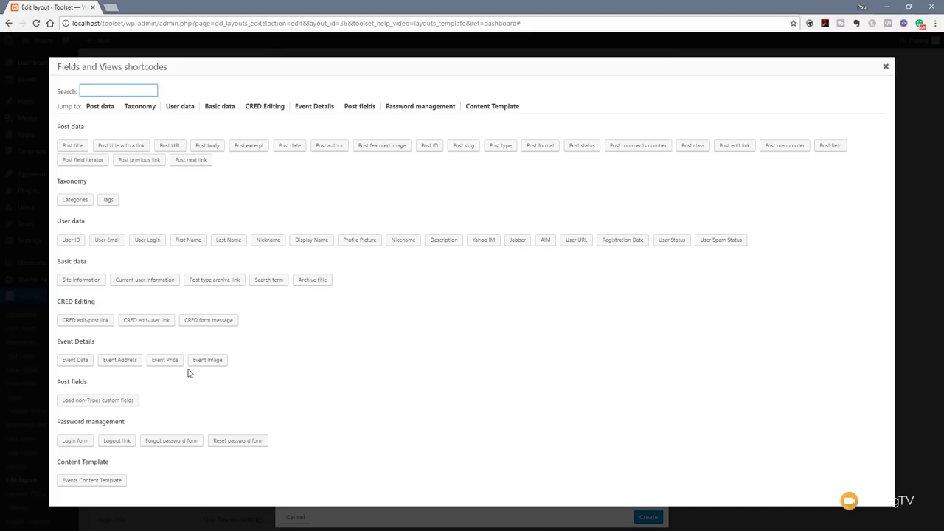
left_click(385, 344)
left_click(75, 361)
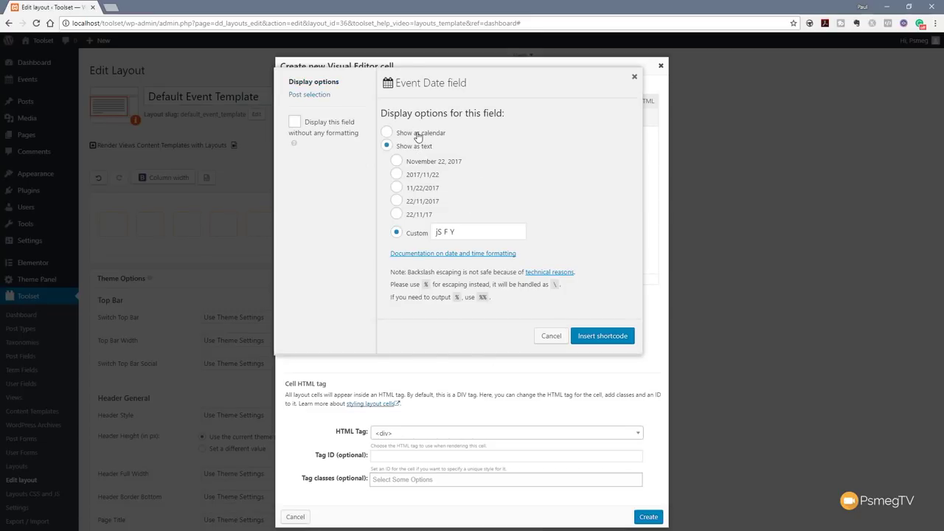
left_click(410, 162)
left_click(618, 336)
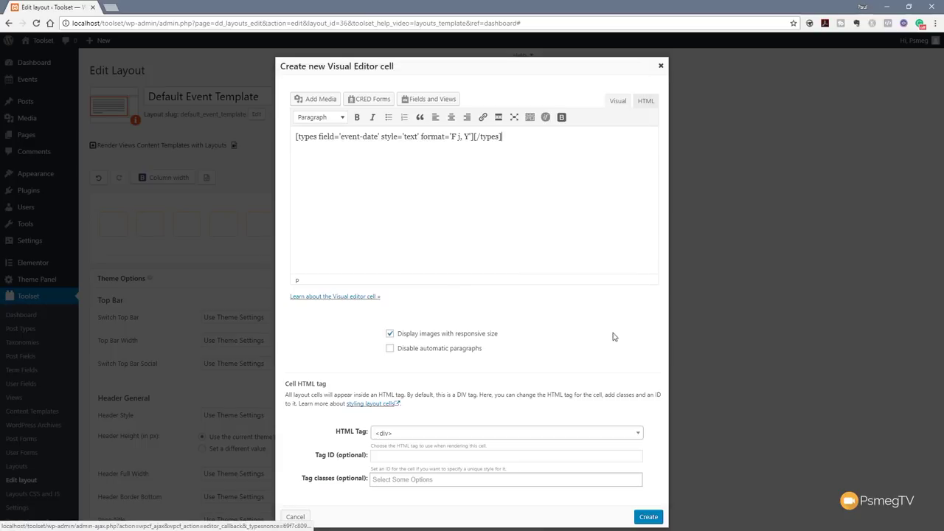
left_click_drag(519, 136, 295, 137)
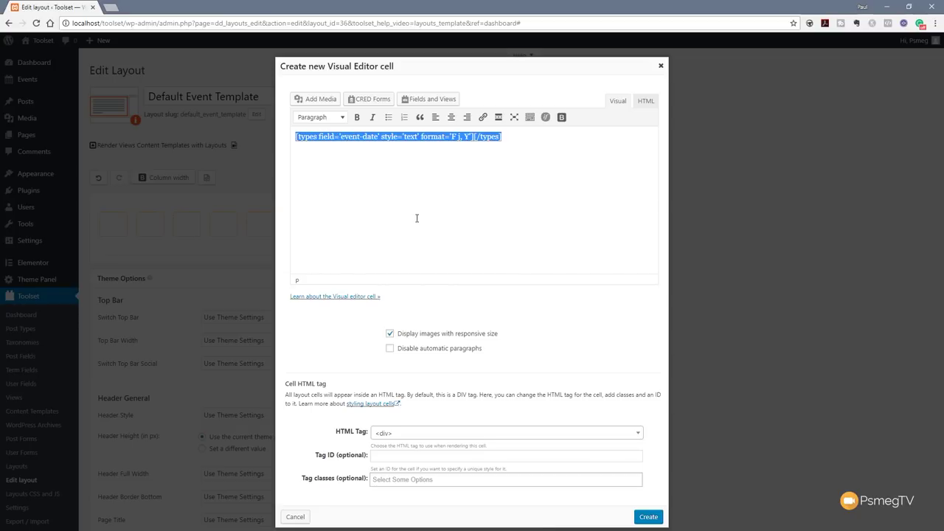
left_click(543, 138)
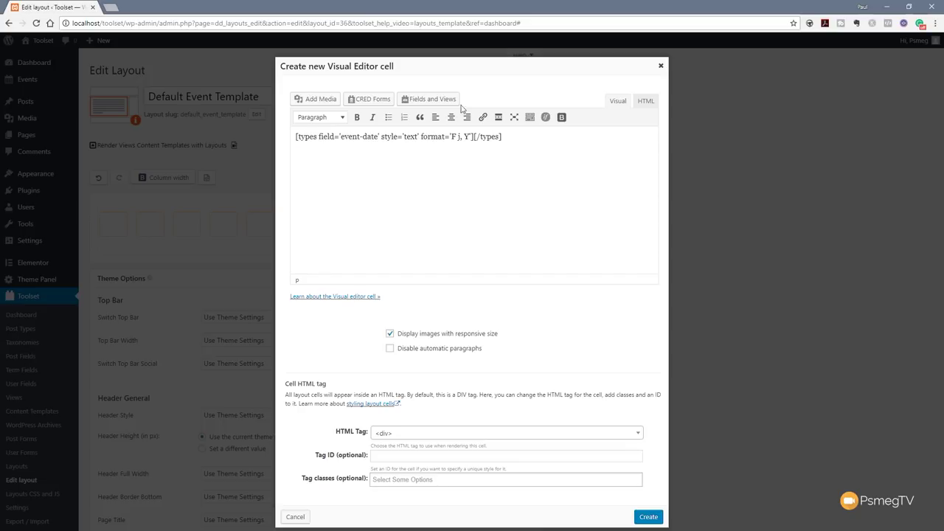
Step: Insert the Event Price and Event Address fields below the event date in the cell
left_click(433, 99)
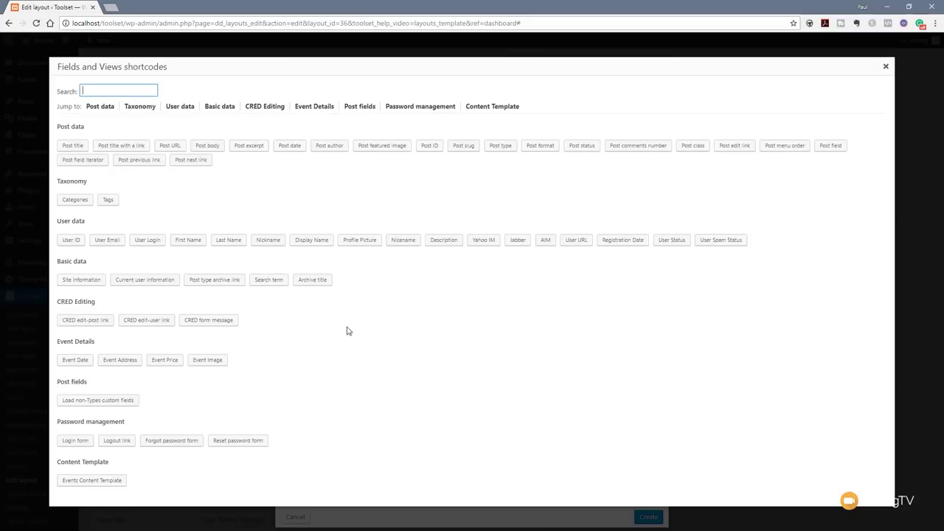
left_click(171, 362)
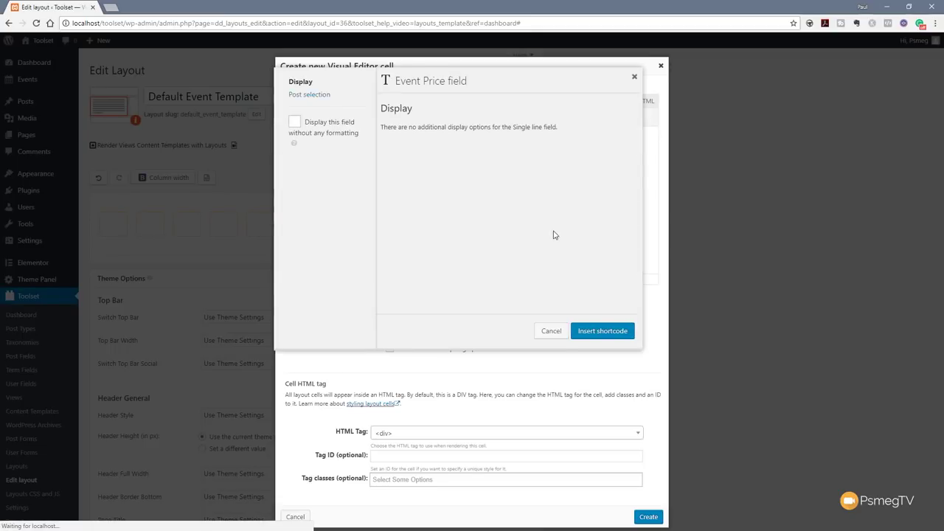
left_click(603, 331)
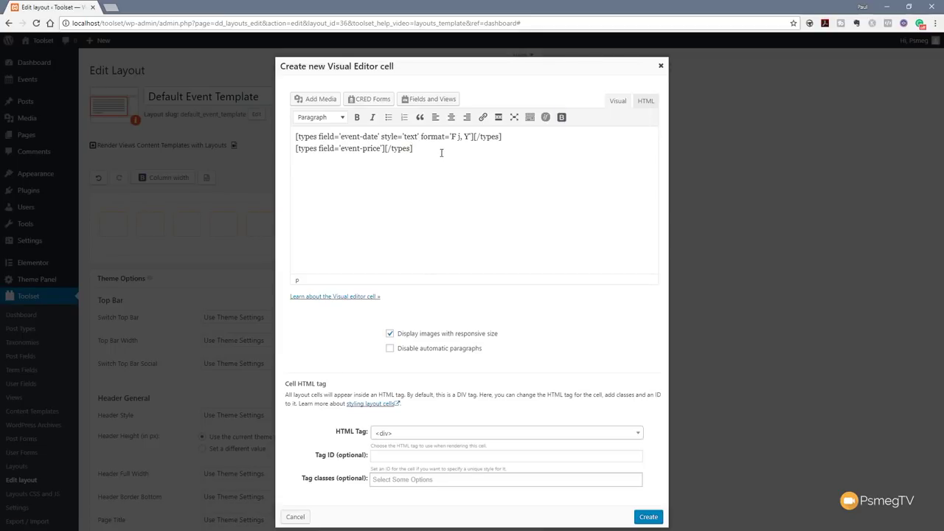
left_click(430, 99)
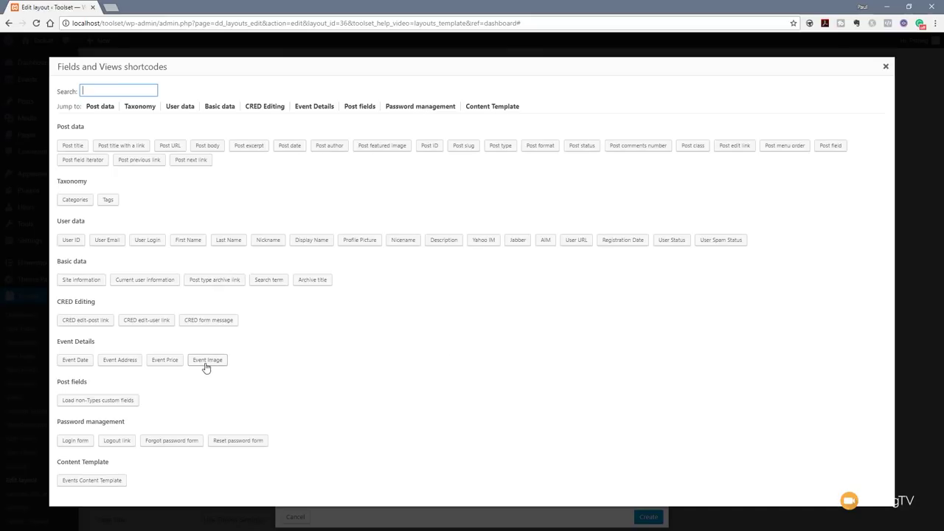
left_click(116, 361)
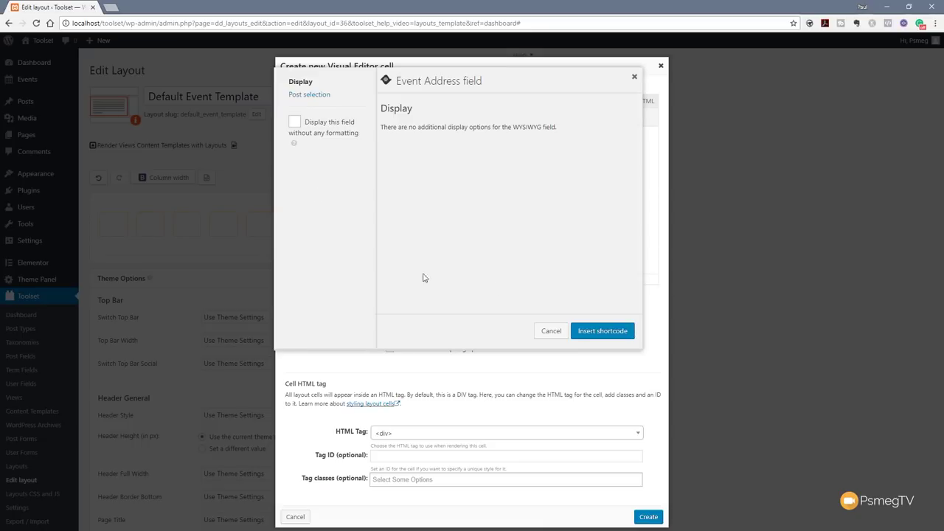
left_click(601, 332)
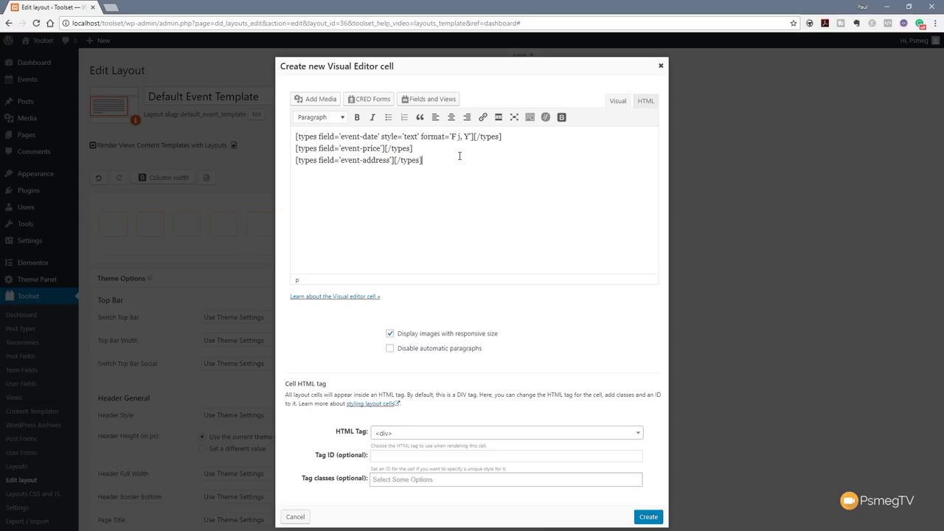
Step: Label the three field shortcodes "Event Date:", "Event Price:" and "Event Address:" at the start of their lines
left_click(295, 137)
type("Event date:")
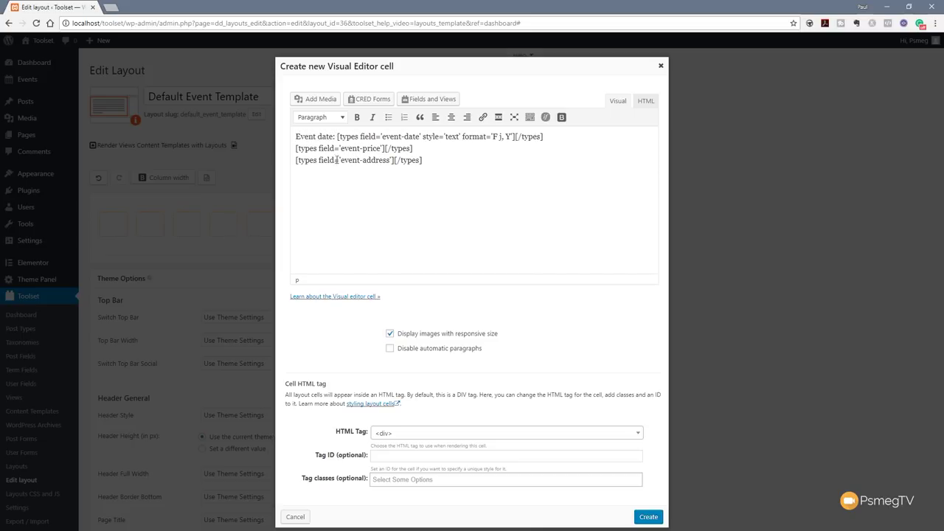
left_click(296, 147)
type("Event P")
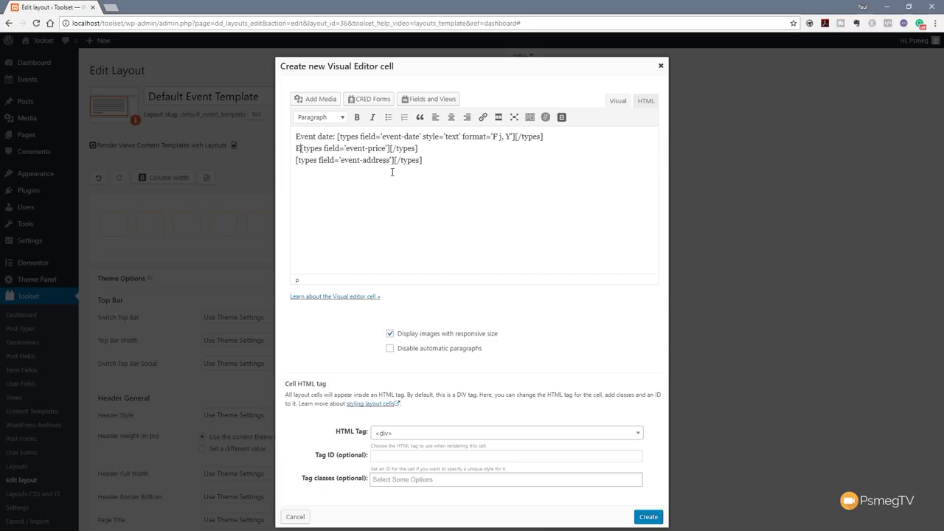
type("rice:")
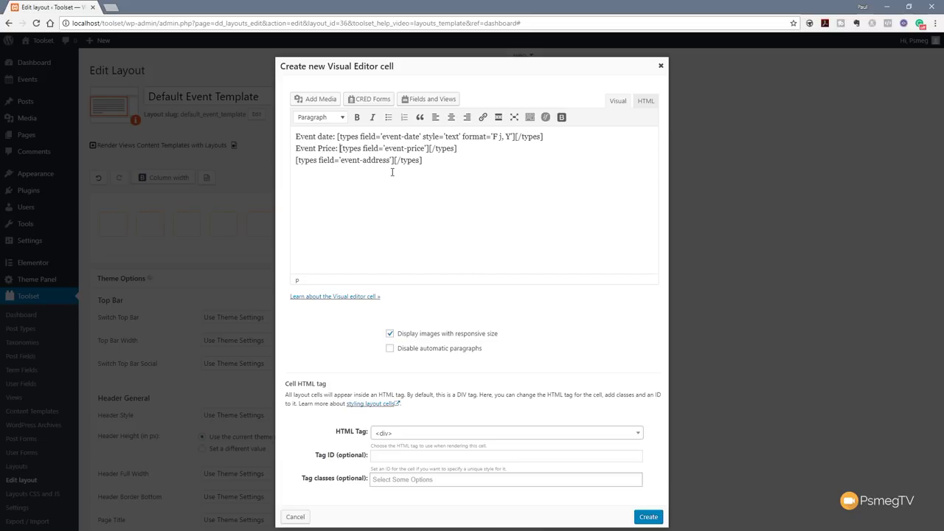
left_click(293, 160)
type("Event Address:")
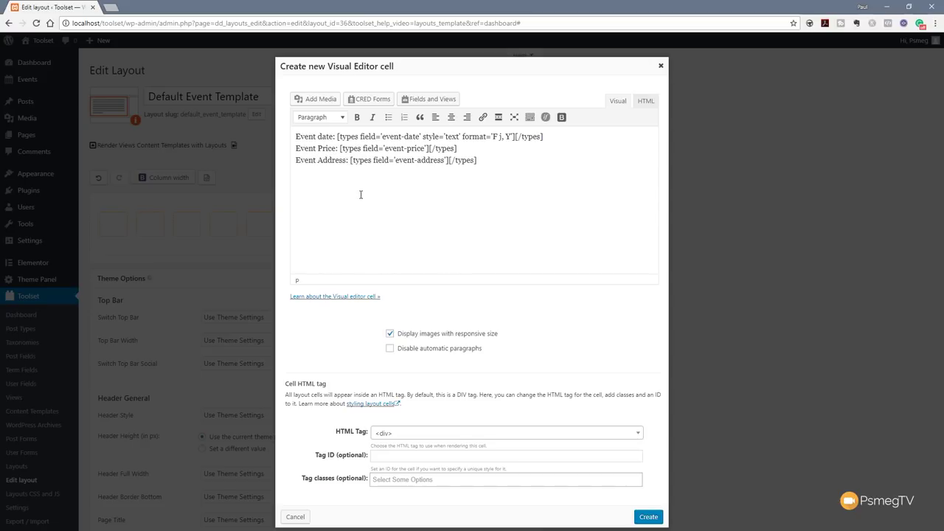
left_click(319, 136)
type("D")
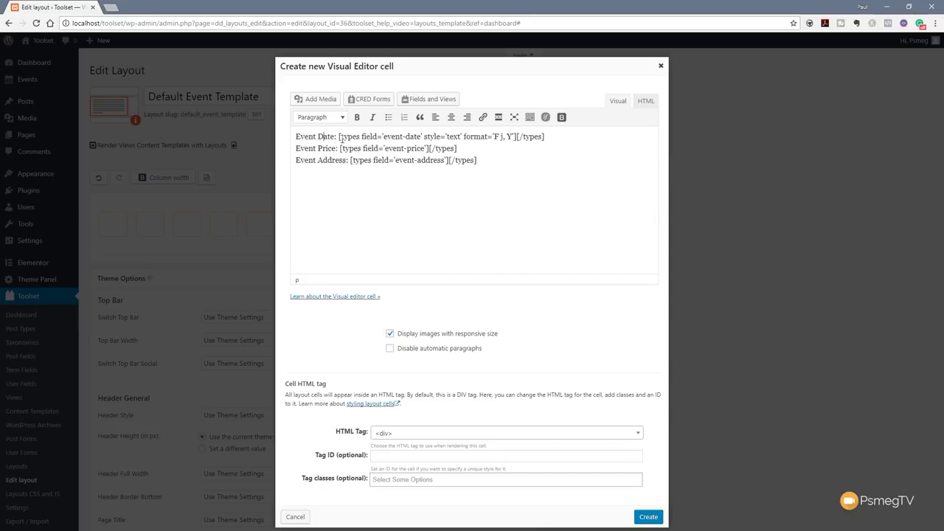
Step: Make the Event Date, Event Price and Event Address labels bold and create the Visual Editor cell
left_click_drag(337, 137, 295, 137)
key("ctrl+b")
left_click(338, 148)
left_click_drag(338, 148, 295, 148)
key("ctrl+b")
left_click(348, 160)
left_click_drag(348, 160, 295, 160)
key("ctrl+b")
left_click(518, 163)
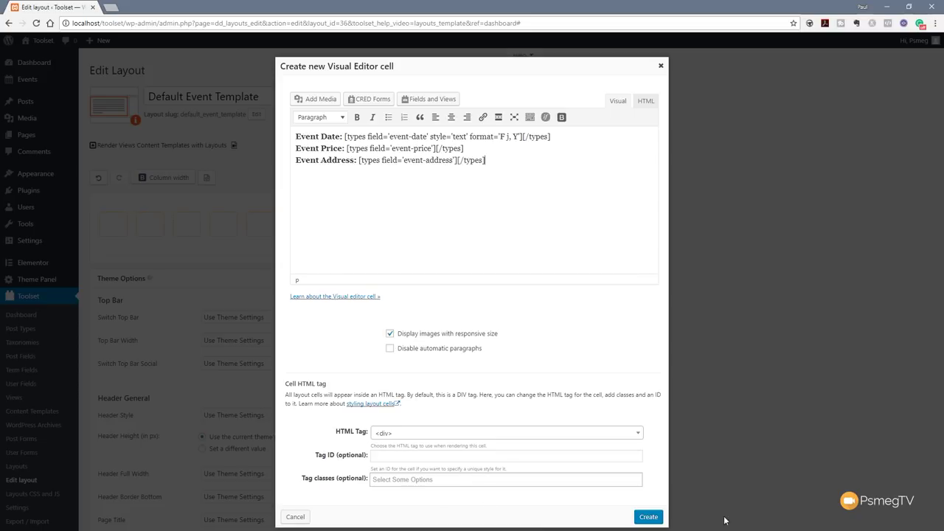
left_click(652, 516)
Step: Add a Post Content cell with the default <div> tag across the last seven columns, one column after the Visual Editor cell
mouse_move(169, 238)
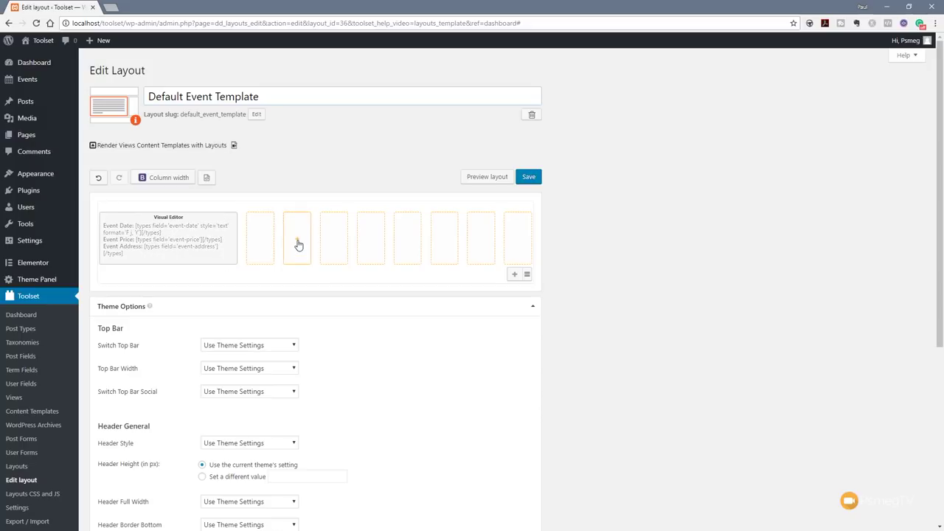
left_click_drag(298, 245, 510, 237)
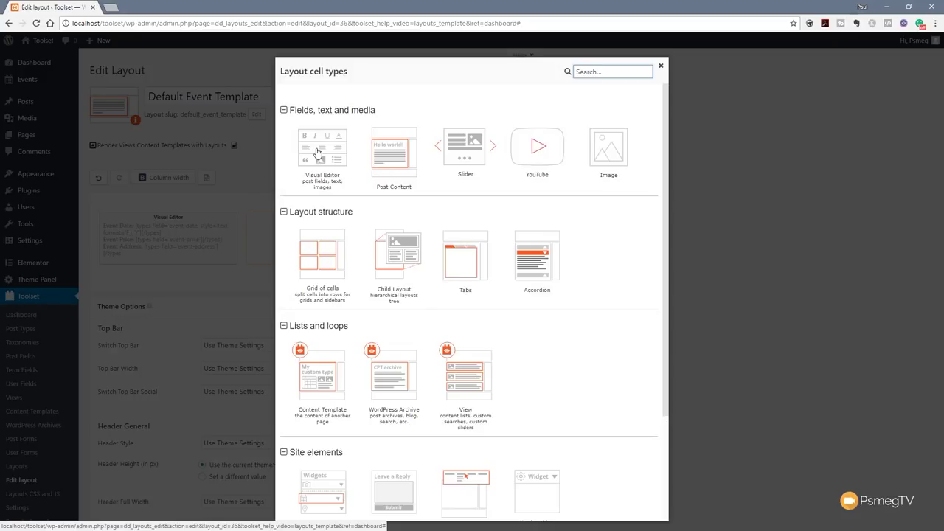
left_click(391, 153)
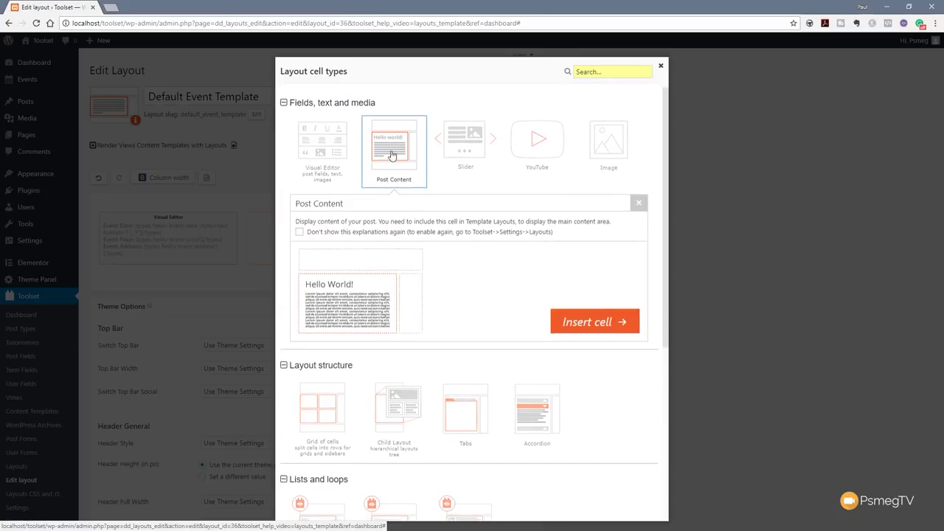
left_click(597, 327)
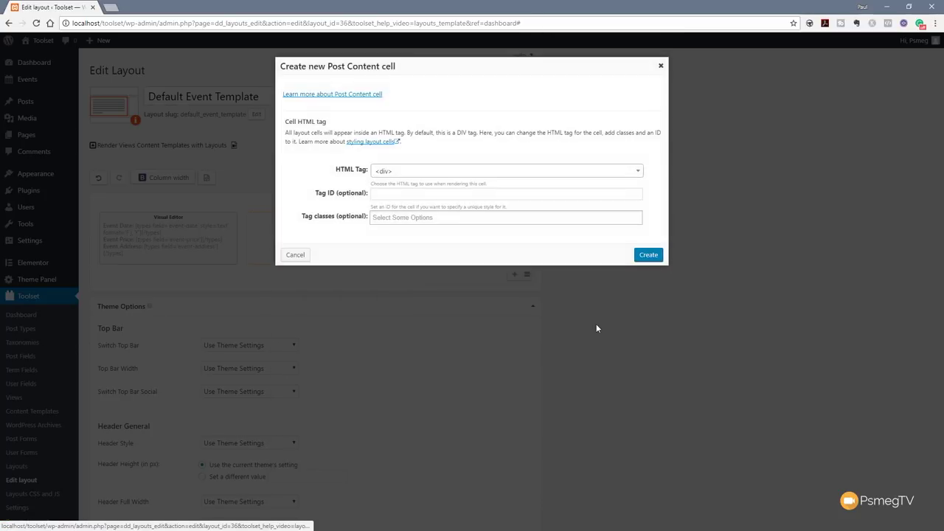
left_click(384, 171)
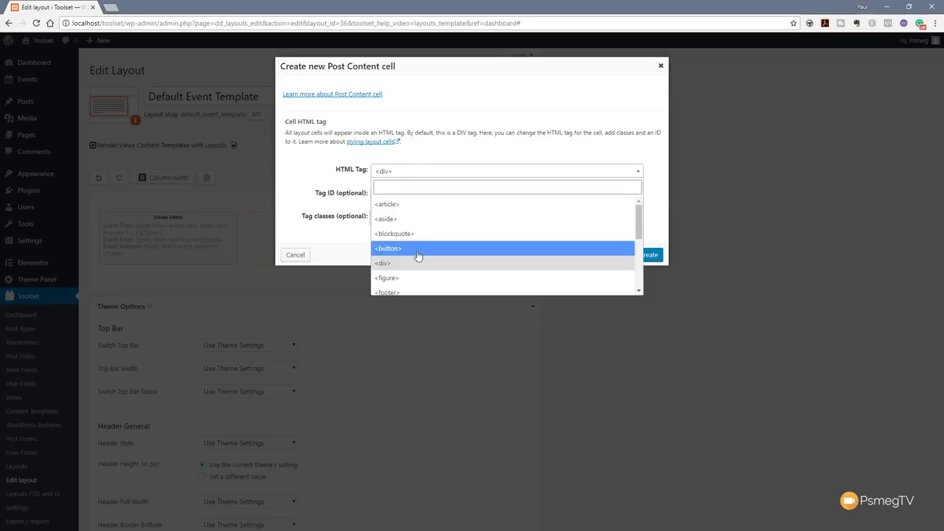
scroll(426, 255, "down", 1)
scroll(426, 255, "down", 3)
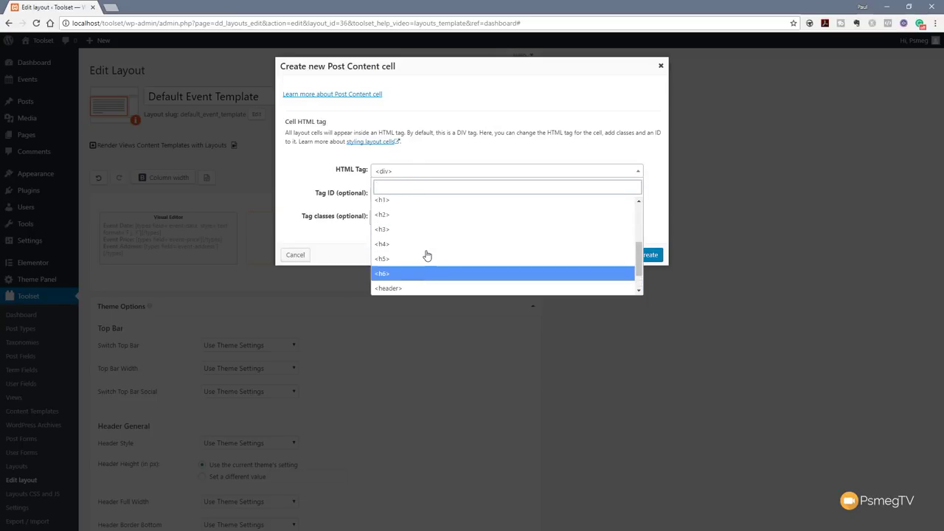
scroll(426, 255, "up", 4)
left_click(344, 199)
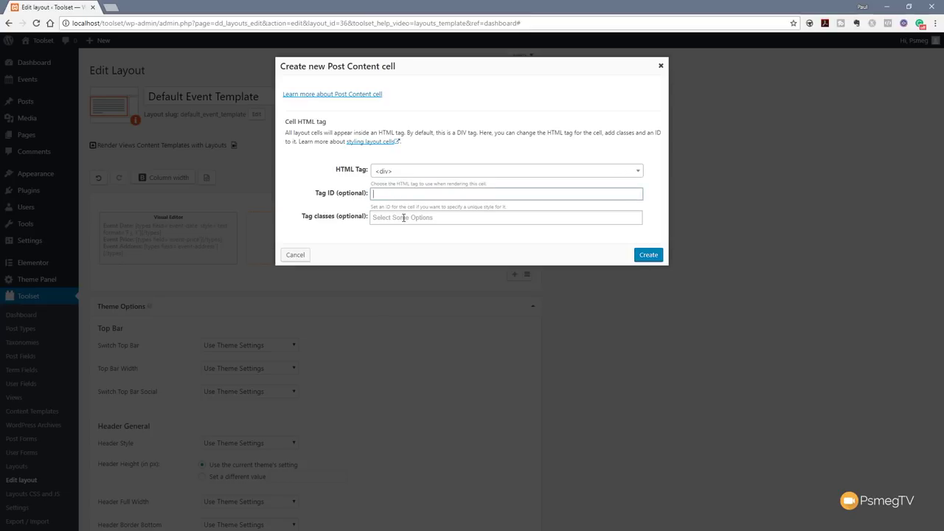
left_click(643, 257)
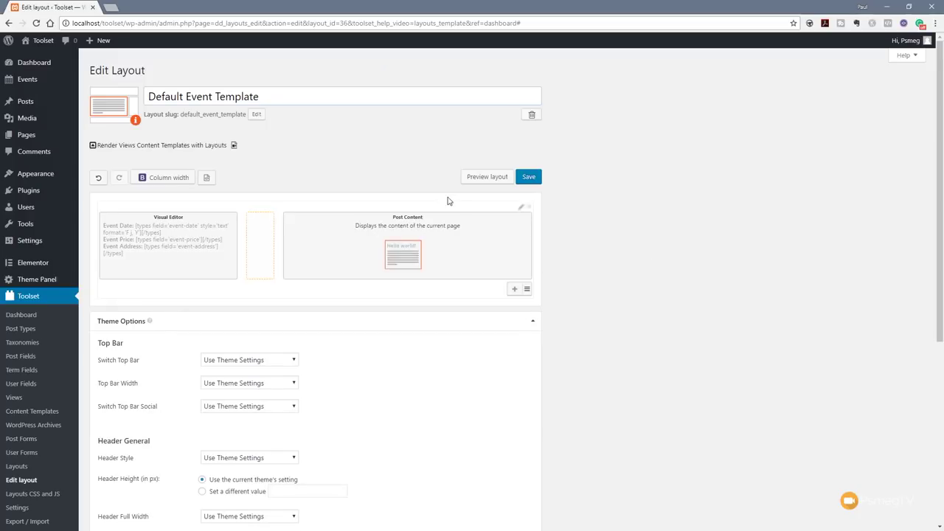
Step: Preview the layout on the sample event, check the event details and post content, and close the preview
left_click(484, 180)
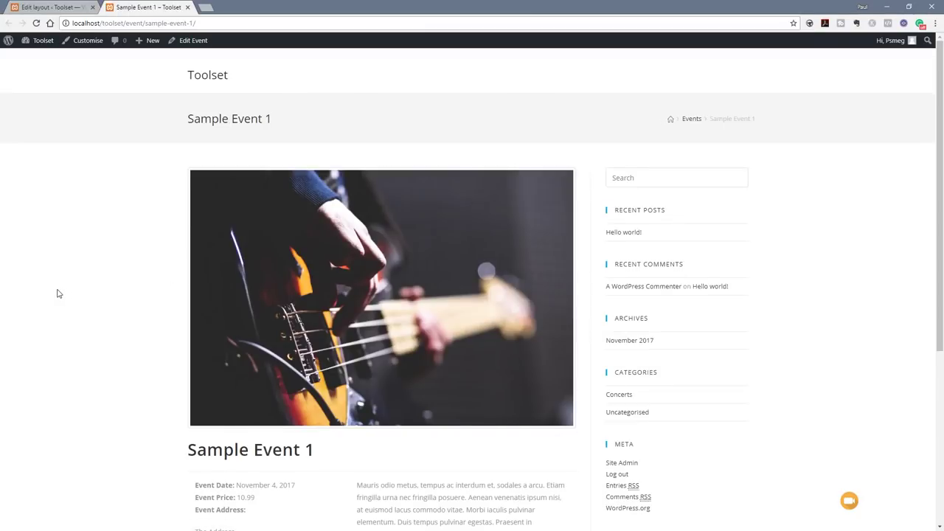
scroll(59, 299, "down", 3)
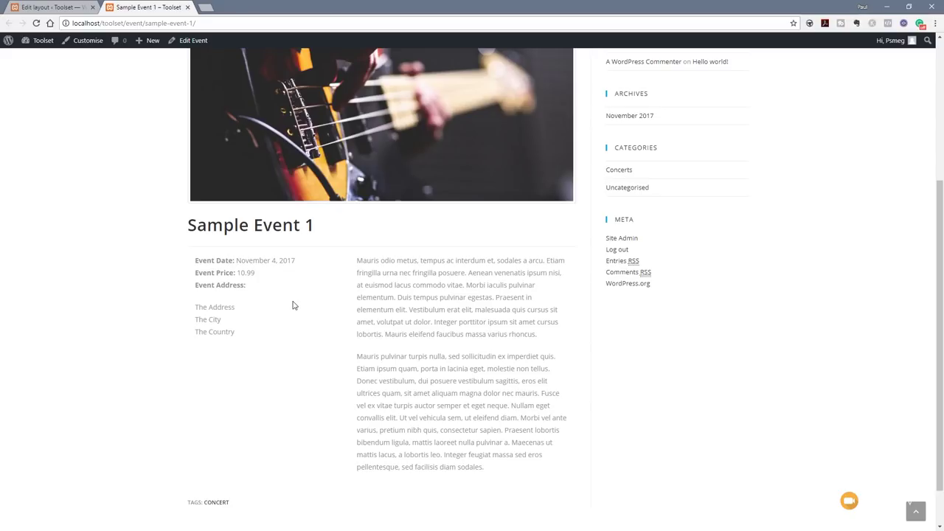
scroll(330, 389, "up", 1)
scroll(330, 388, "up", 3)
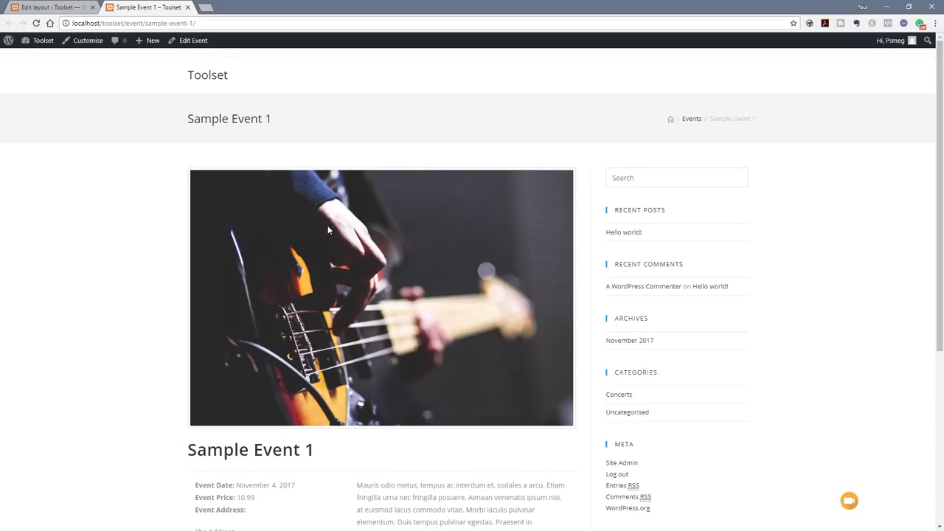
left_click(187, 7)
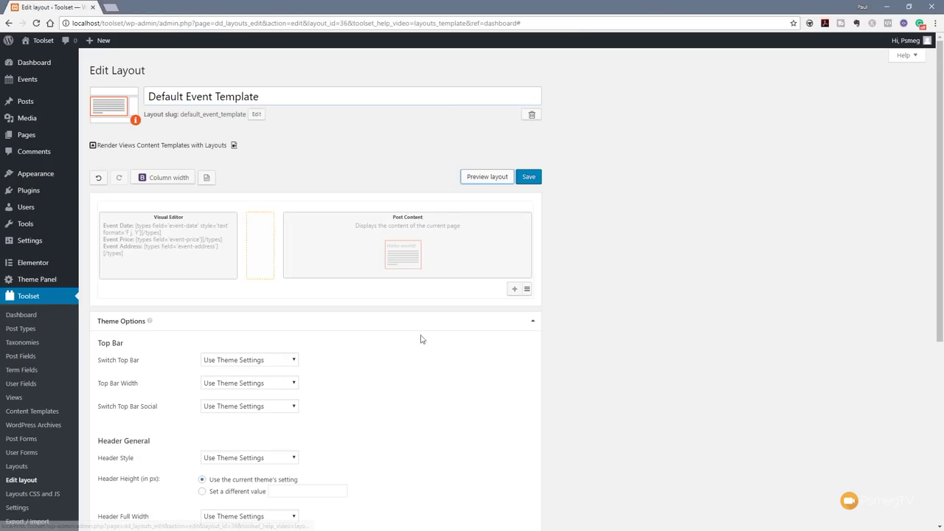
Step: Set the layout's Page Title theme option to Remove Page Title and check the change in a preview
scroll(389, 328, "down", 3)
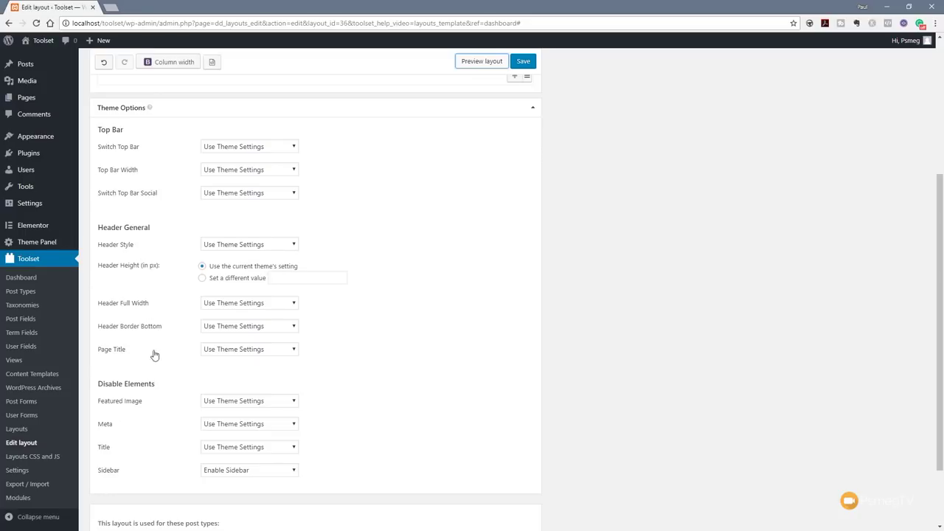
left_click(239, 351)
left_click(235, 371)
left_click(480, 62)
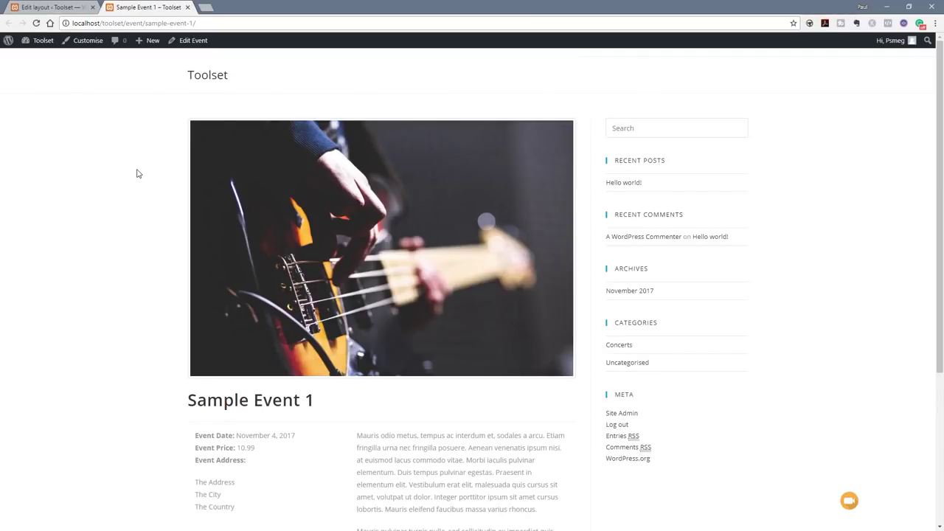
left_click(188, 7)
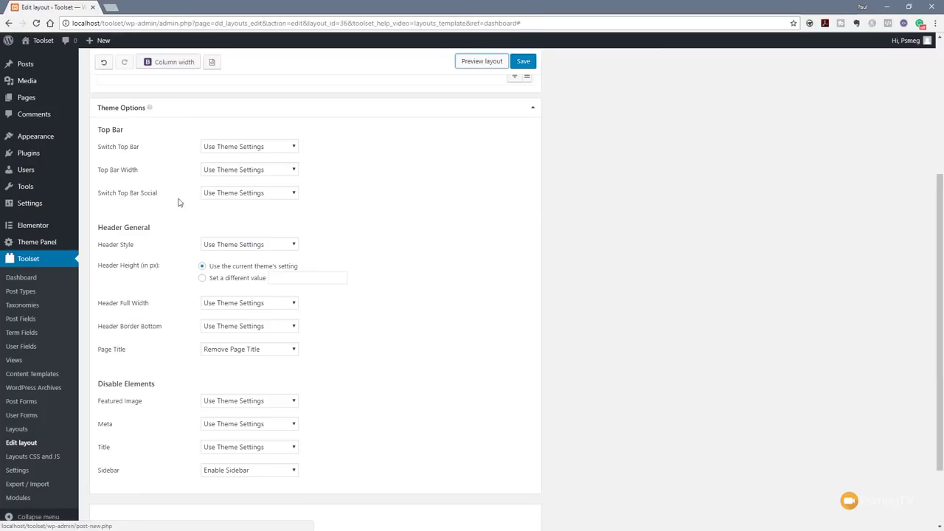
Step: Set the layout's Sidebar theme option to Disable Sidebar
scroll(391, 327, "down", 1)
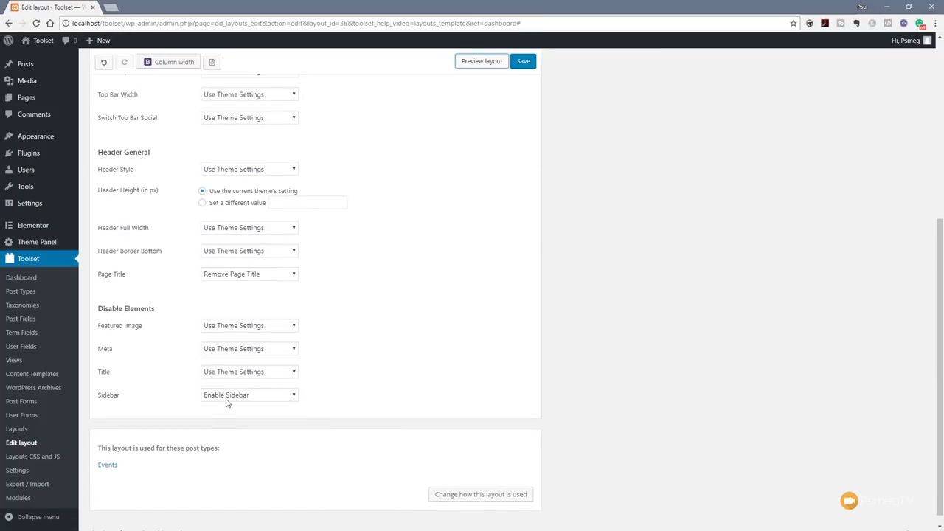
left_click(228, 401)
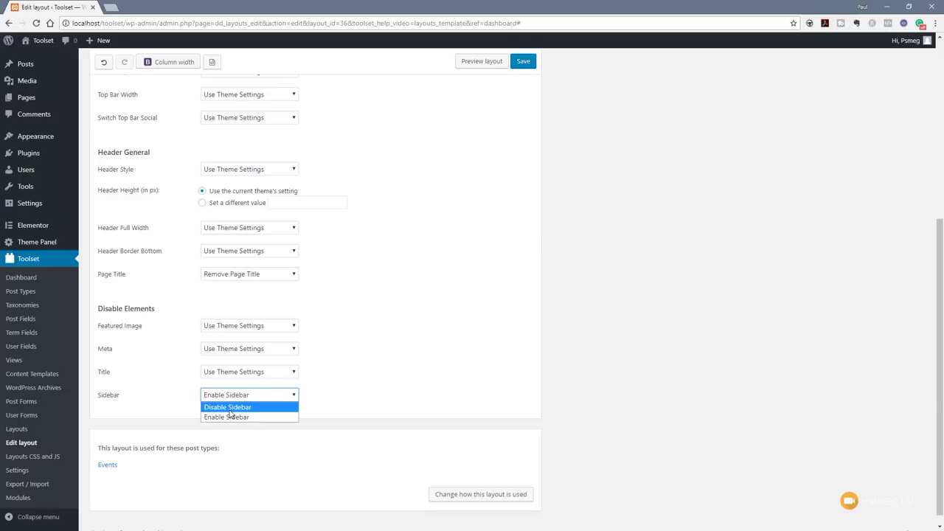
left_click(233, 411)
Step: Preview the sample event without its sidebar, examine the full page, and close the preview
scroll(577, 324, "up", 4)
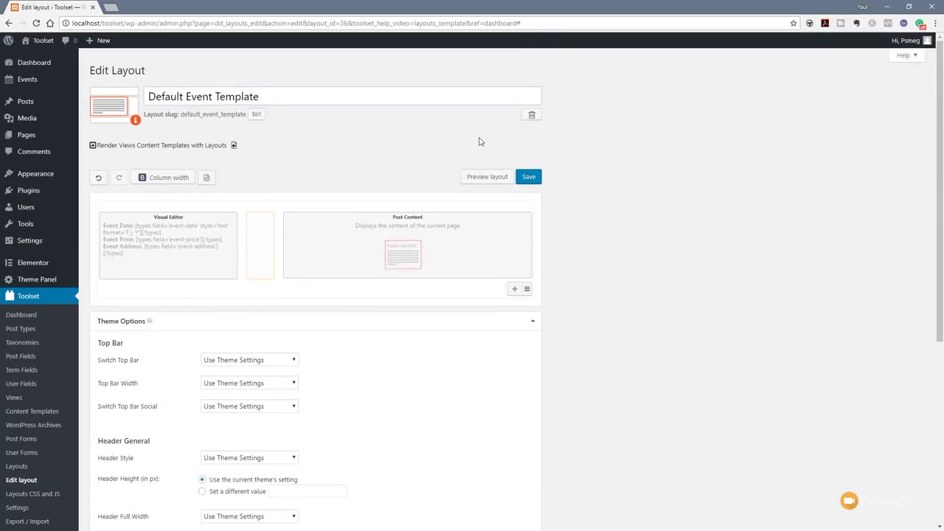
left_click(484, 177)
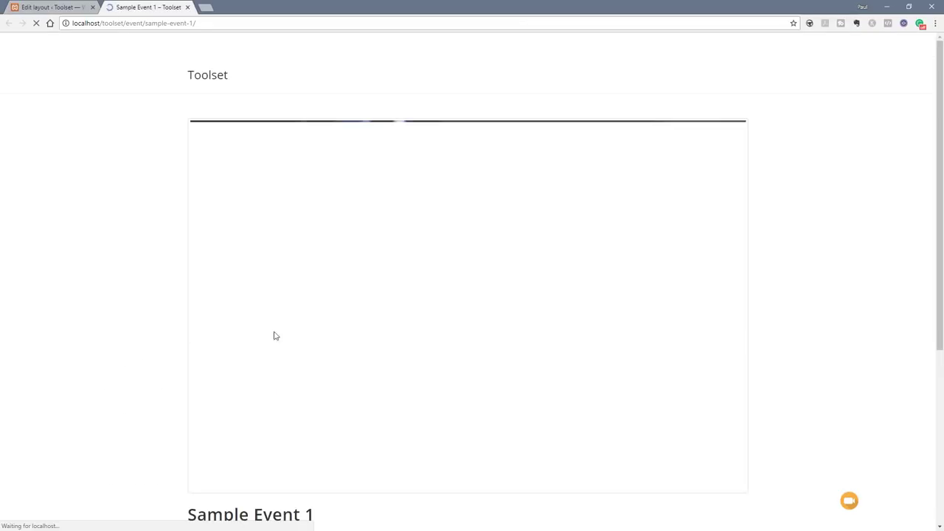
scroll(99, 268, "down", 3)
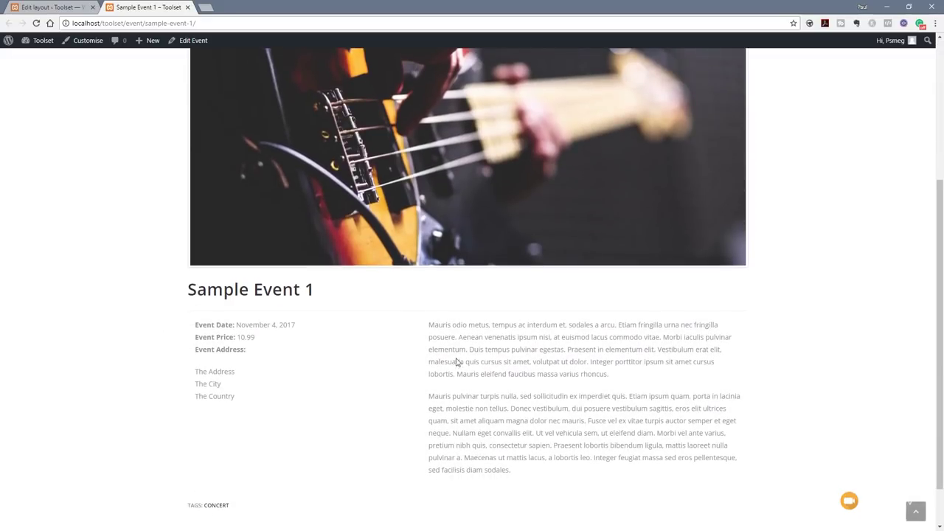
scroll(346, 398, "down", 2)
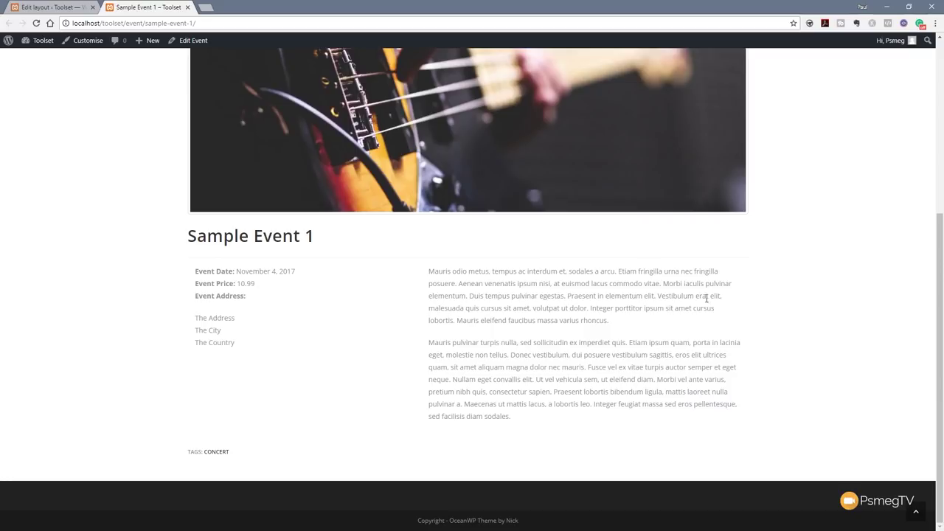
scroll(721, 303, "up", 3)
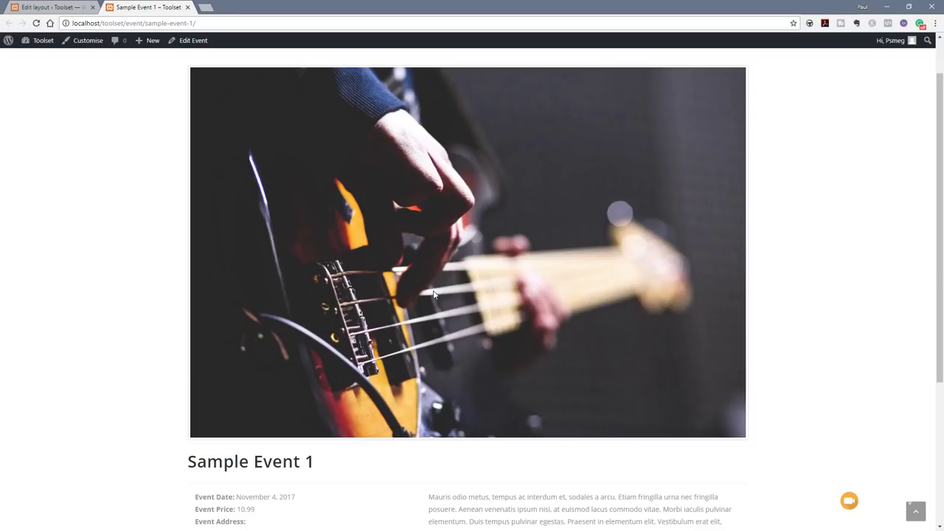
left_click(188, 7)
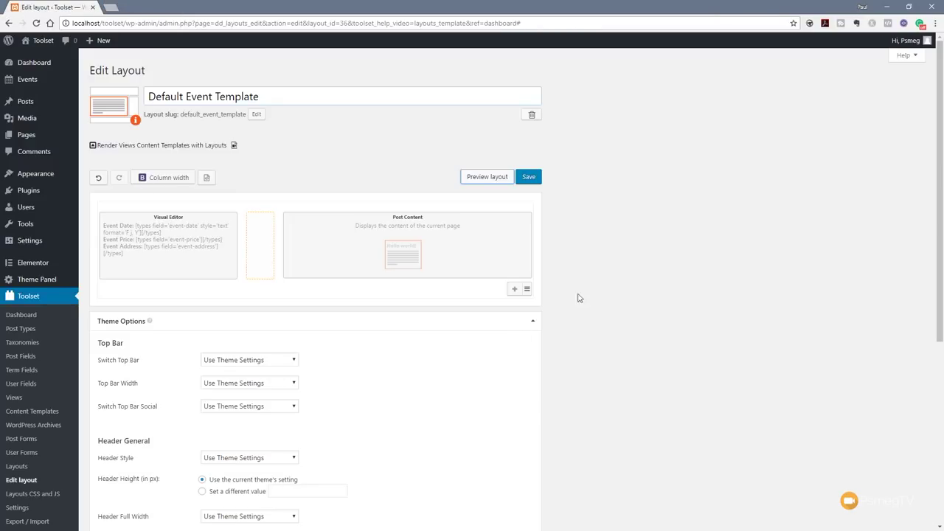
Step: Save the Default Event Template layout and create an archive layout for Events from the Toolset Dashboard
left_click(528, 178)
left_click(30, 314)
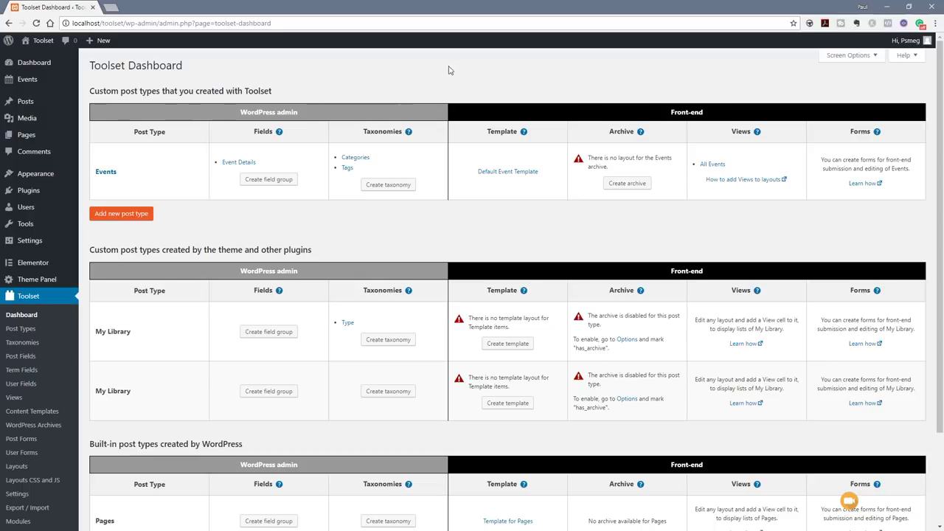
left_click(621, 188)
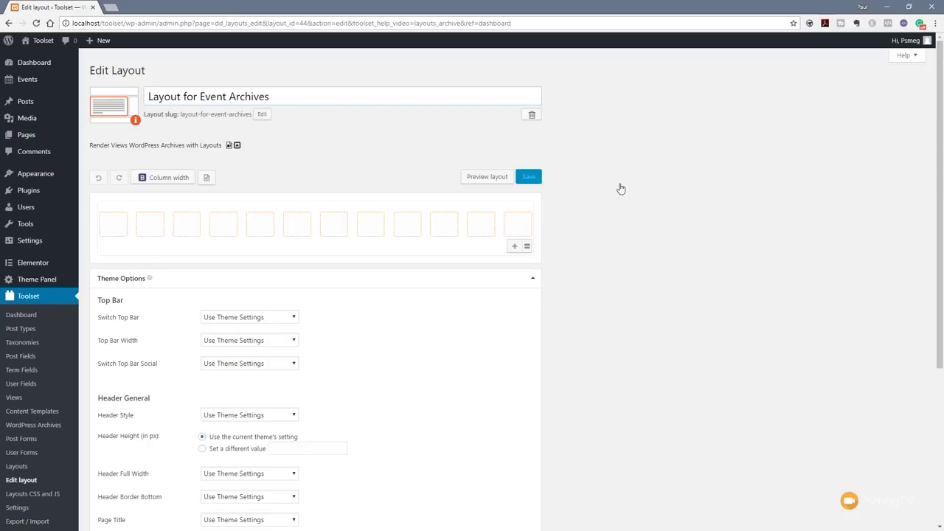
Step: Rename the new archive layout "Event Archives" and set its slug from the same name
left_click_drag(289, 98, 116, 102)
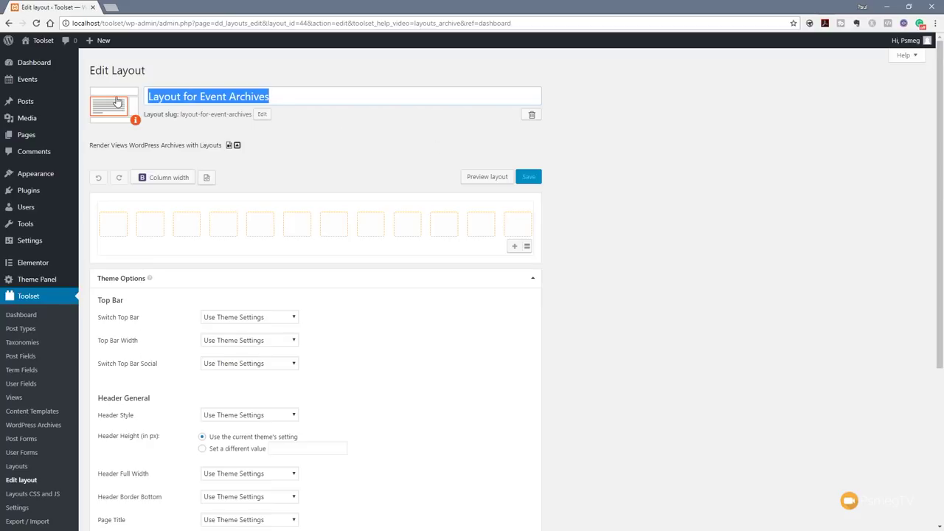
type("Event Archives")
left_click(262, 115)
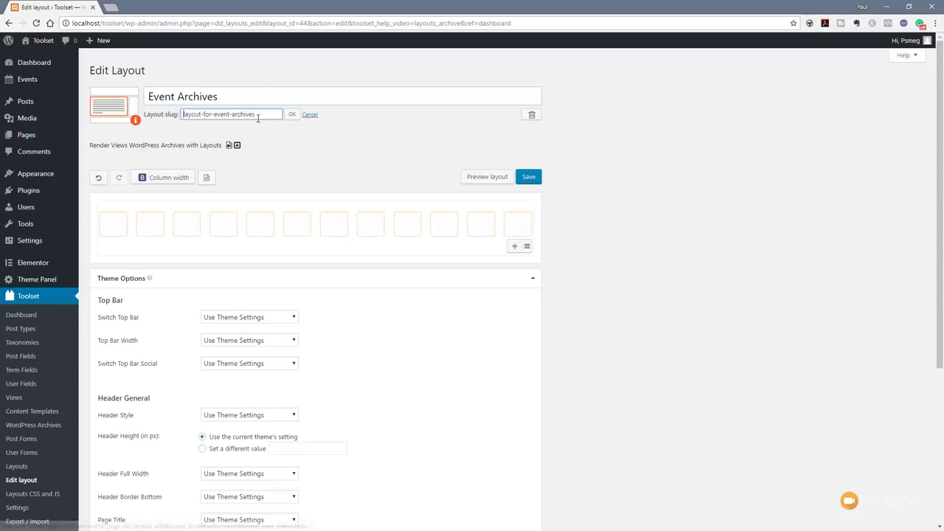
key("ctrl+a")
type("Event Archives")
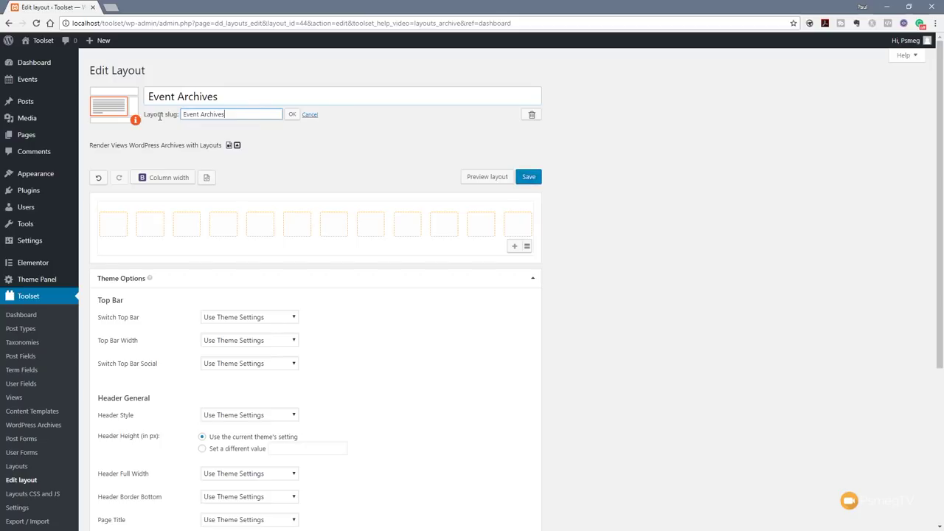
left_click(292, 115)
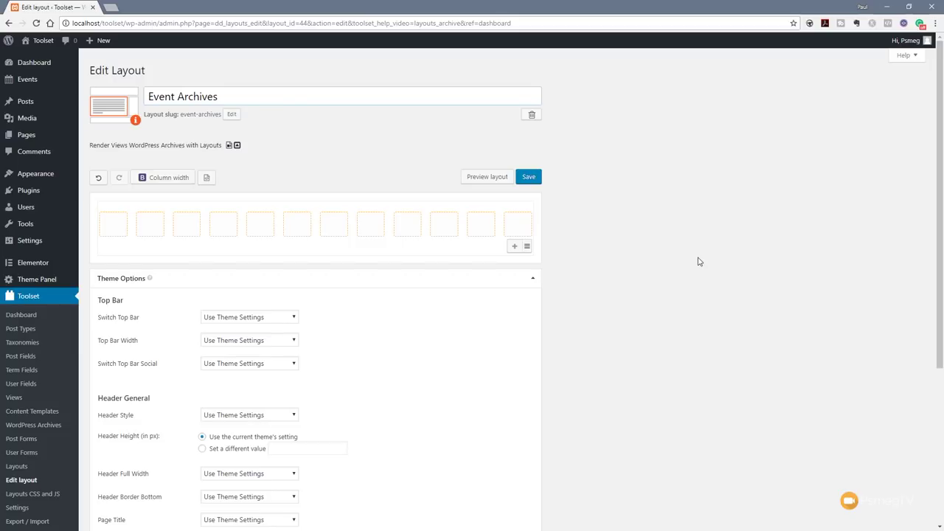
Step: Insert a WordPress Archive cell across all 12 columns and create a new WordPress Archive for it with the <div> tag
left_click(114, 230)
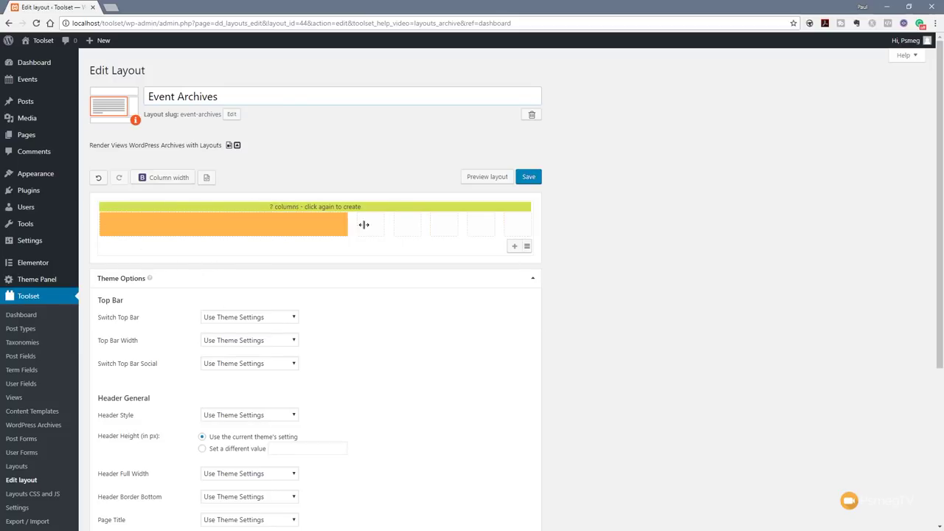
left_click(518, 224)
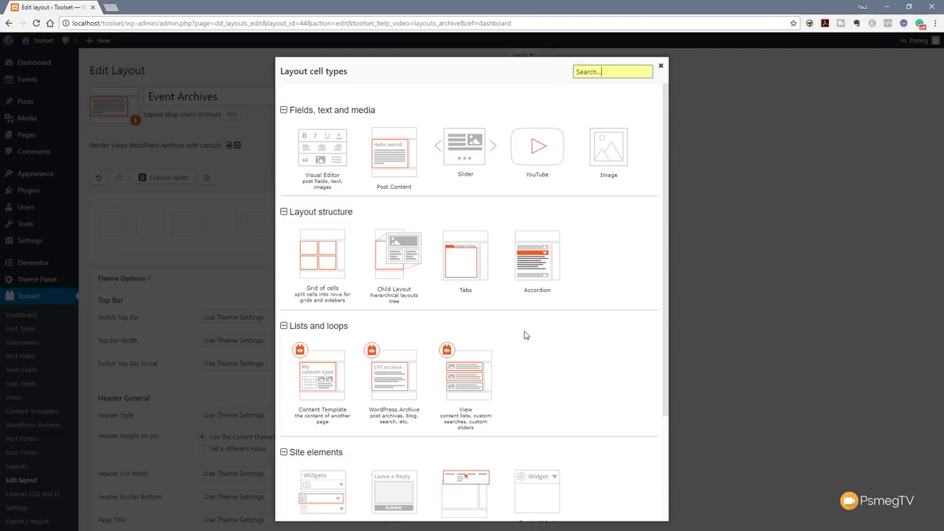
scroll(480, 293, "down", 3)
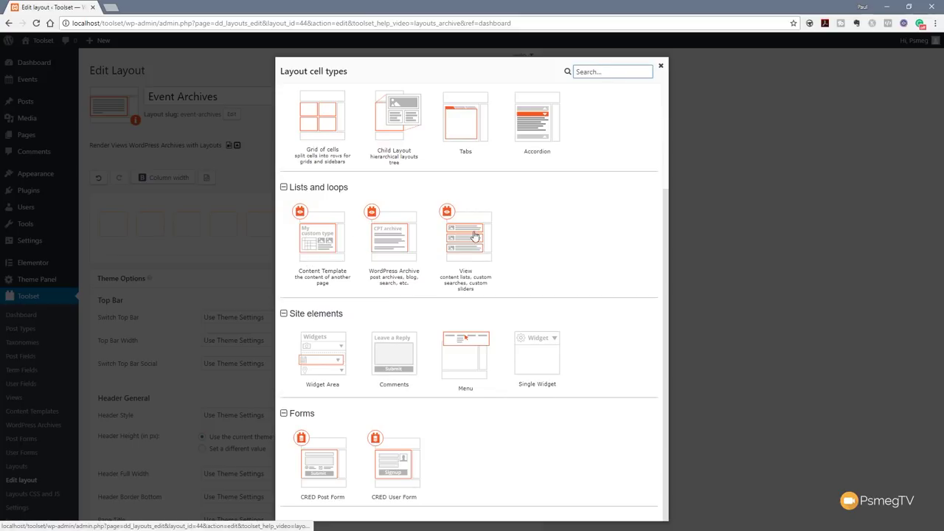
left_click(381, 238)
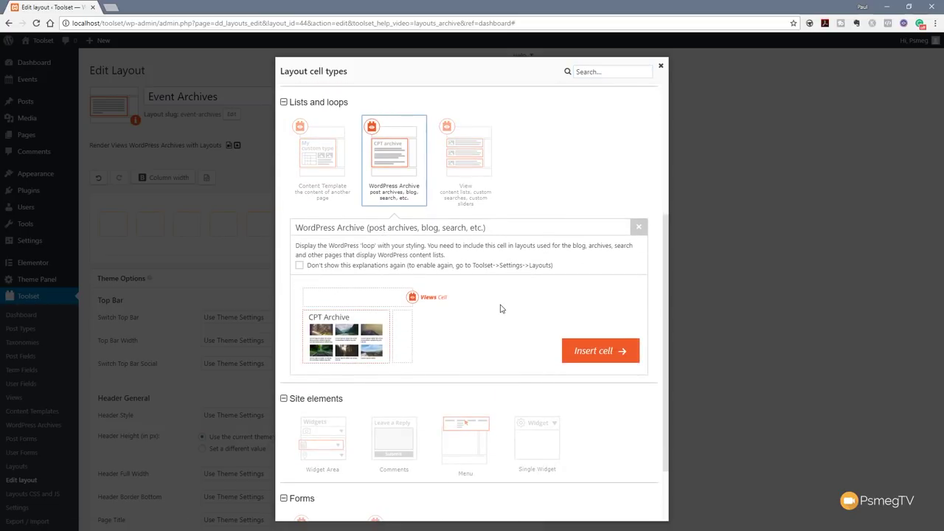
left_click(589, 354)
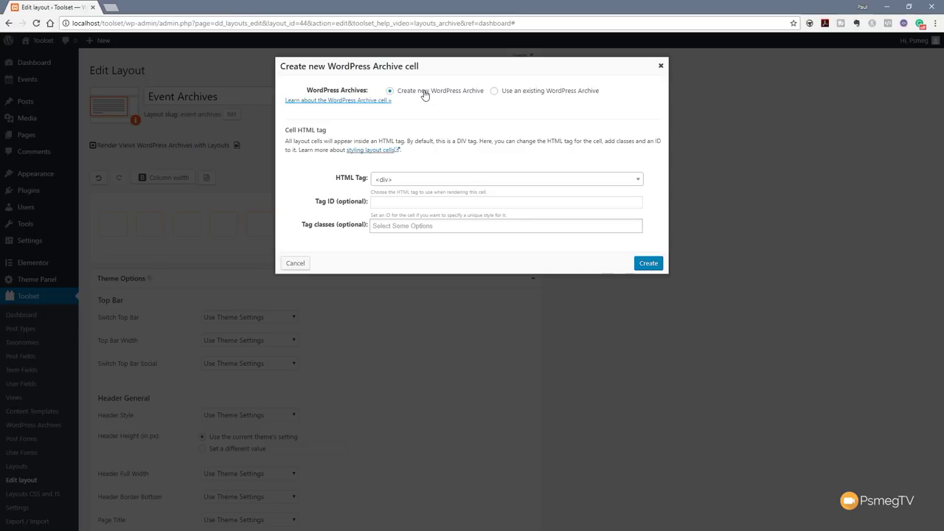
left_click(648, 264)
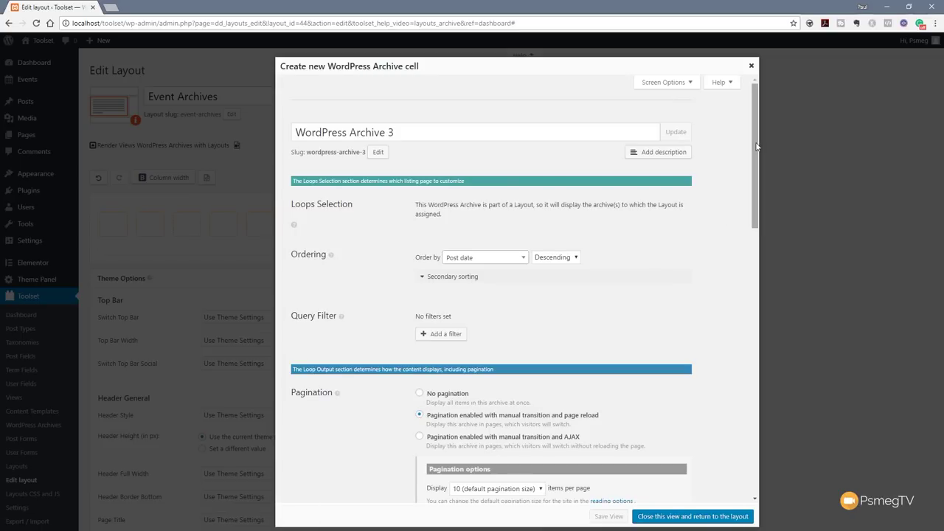
Step: Add a Post status query filter to the archive that selects only posts with status publish, and save the filter
left_click_drag(756, 147, 757, 165)
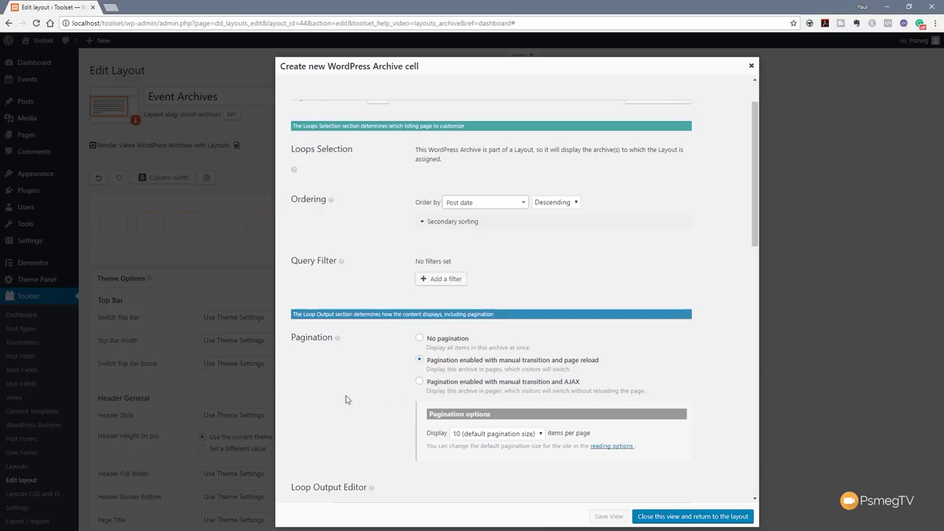
scroll(391, 399, "down", 1)
scroll(391, 399, "down", 3)
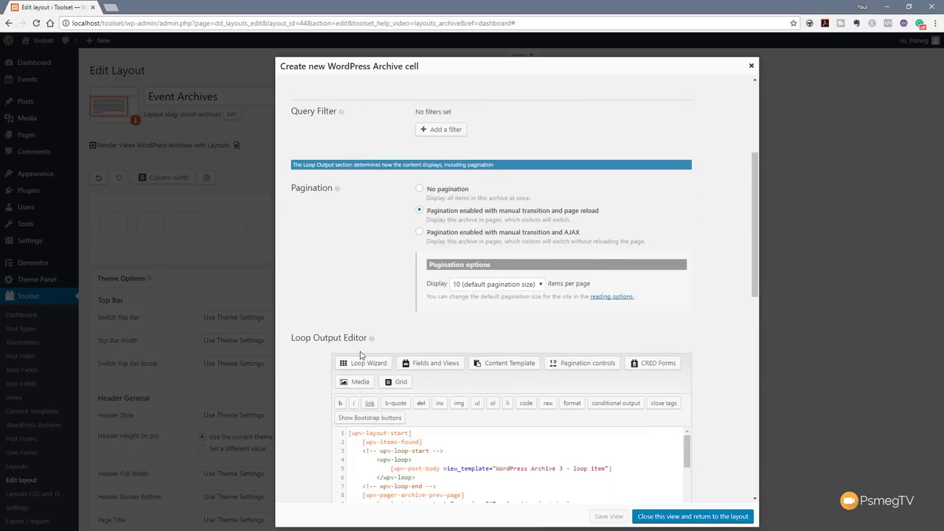
left_click_drag(751, 231, 751, 176)
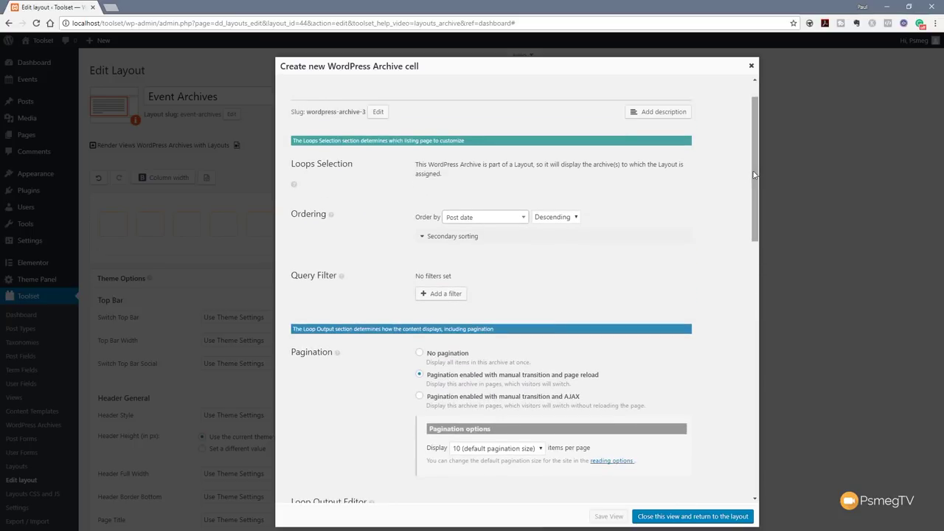
left_click(446, 294)
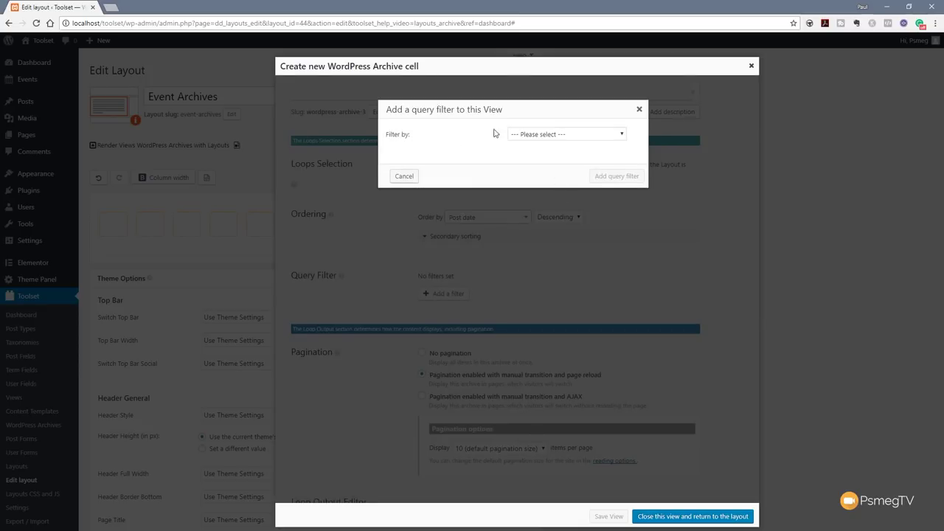
left_click(536, 135)
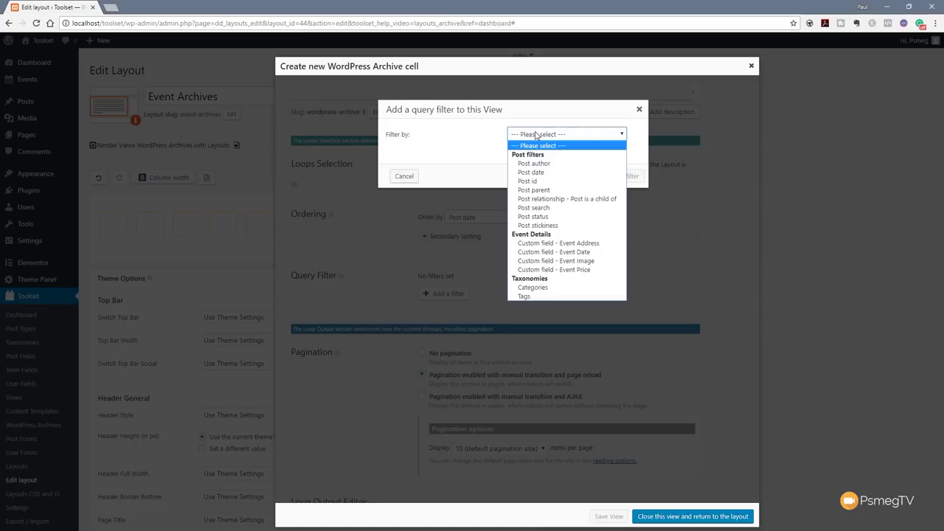
left_click(534, 217)
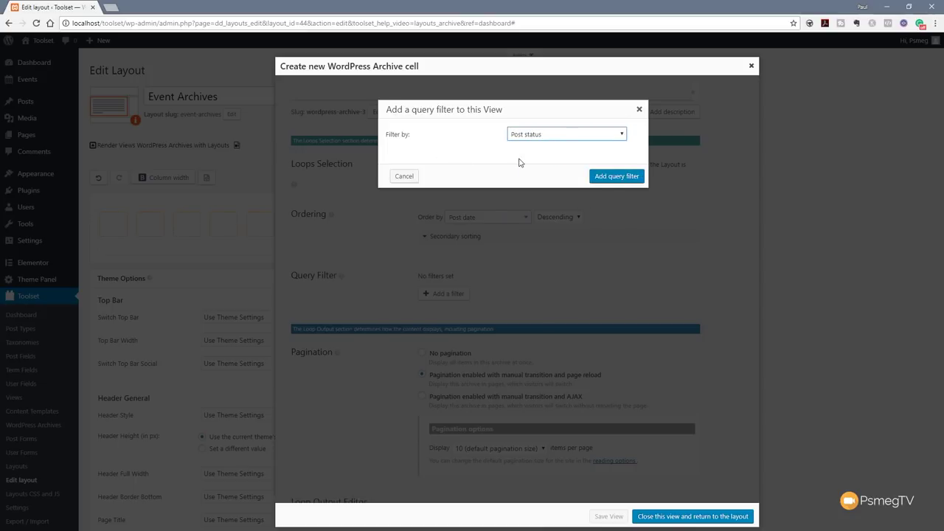
left_click(614, 177)
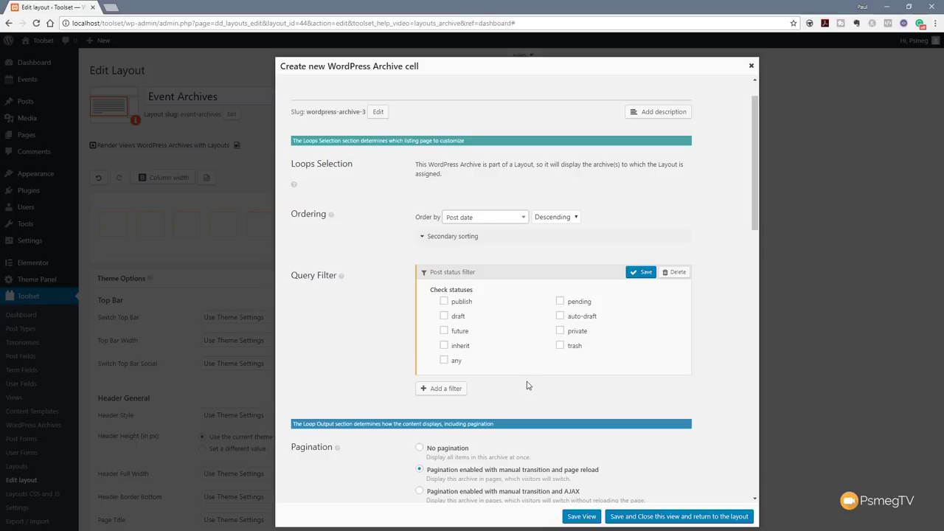
left_click(442, 302)
left_click(633, 273)
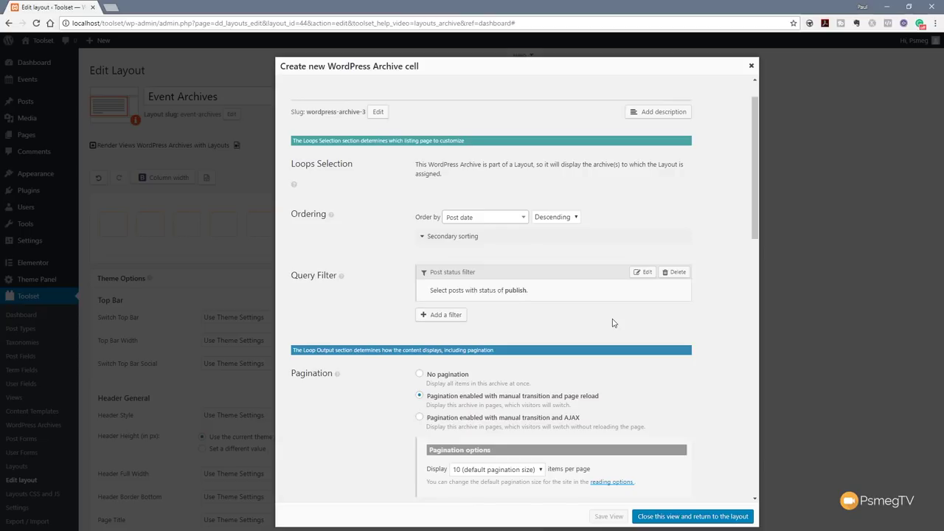
Step: Start the Loop Wizard for the archive's loop output and choose Bootstrap grid as the display style
scroll(612, 323, "down", 2)
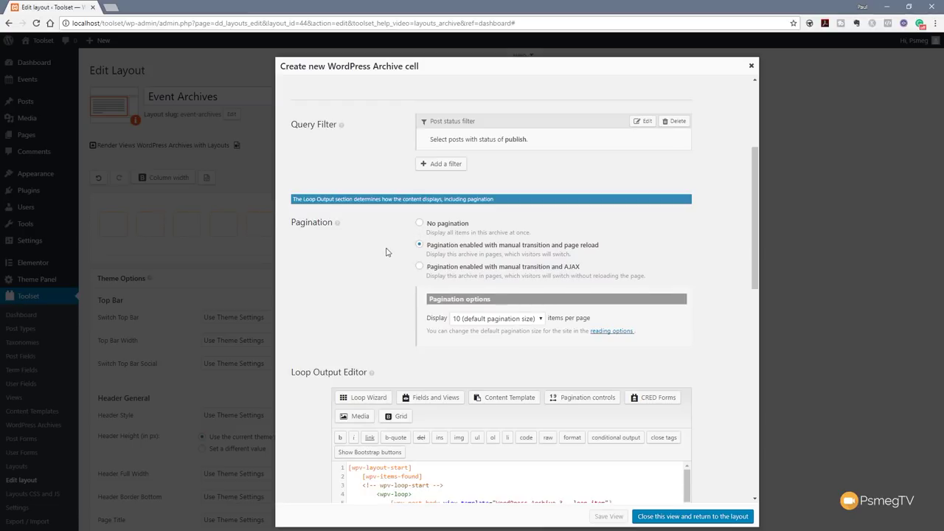
scroll(369, 278, "down", 3)
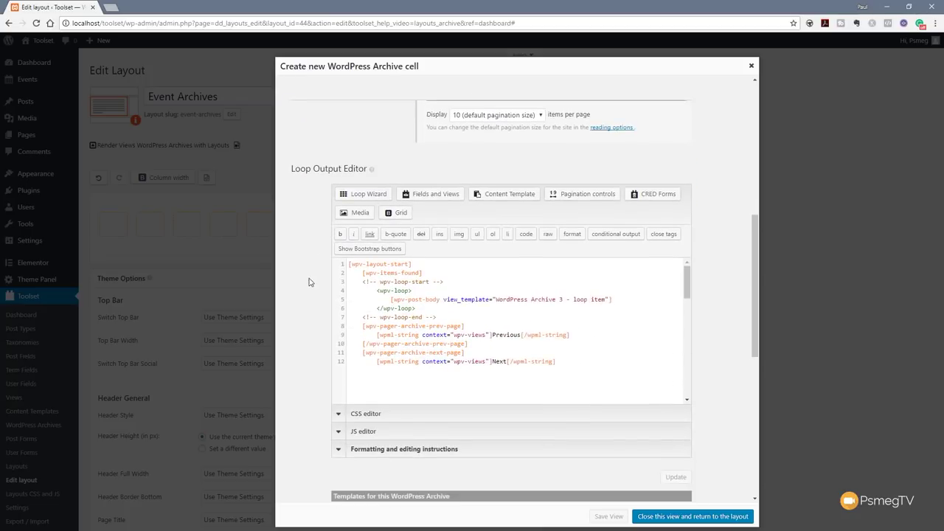
scroll(334, 331, "down", 5)
scroll(347, 365, "down", 3)
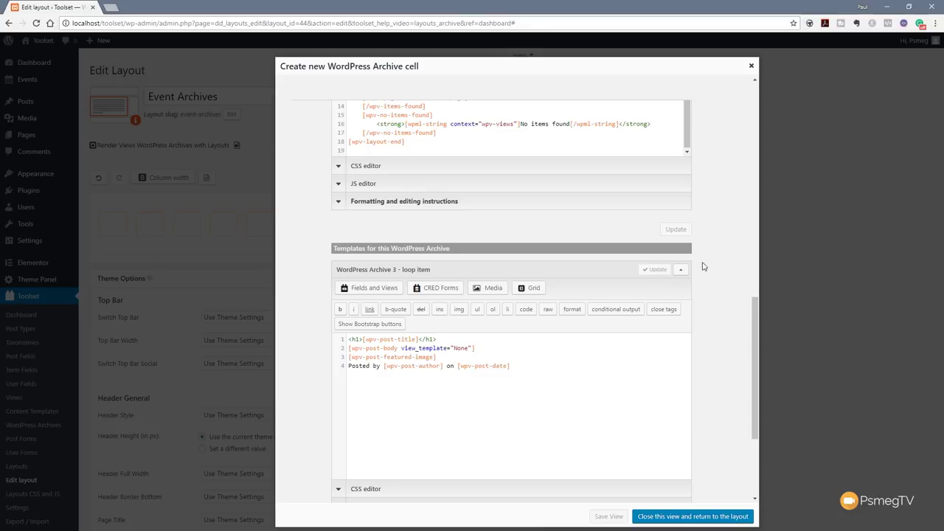
left_click_drag(756, 314, 761, 219)
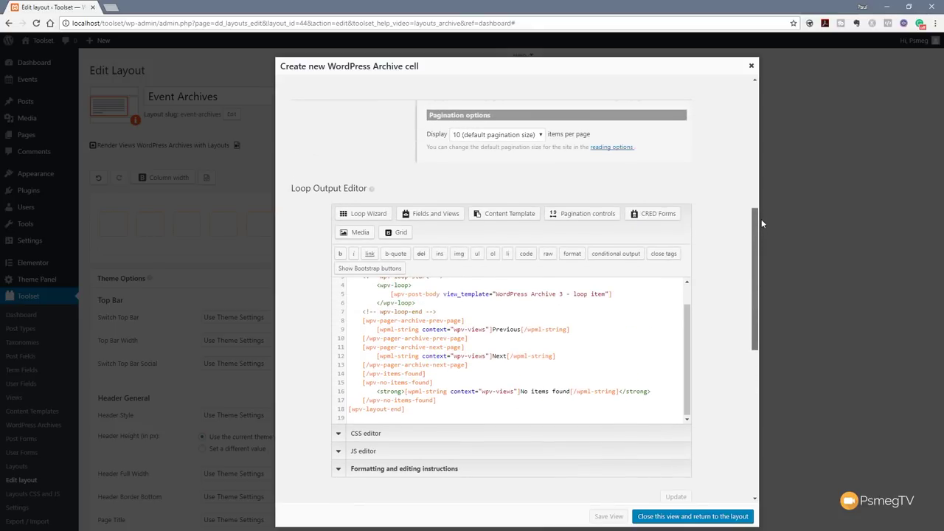
left_click(363, 225)
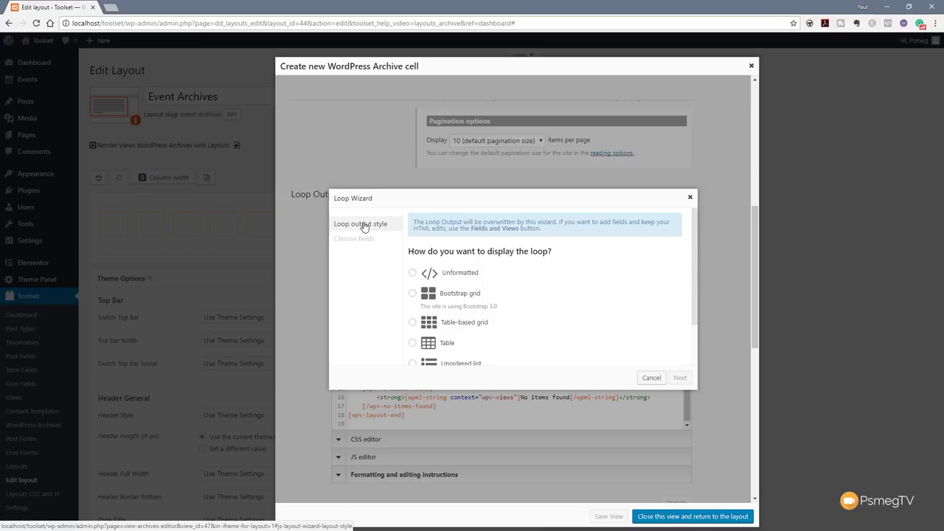
left_click(413, 293)
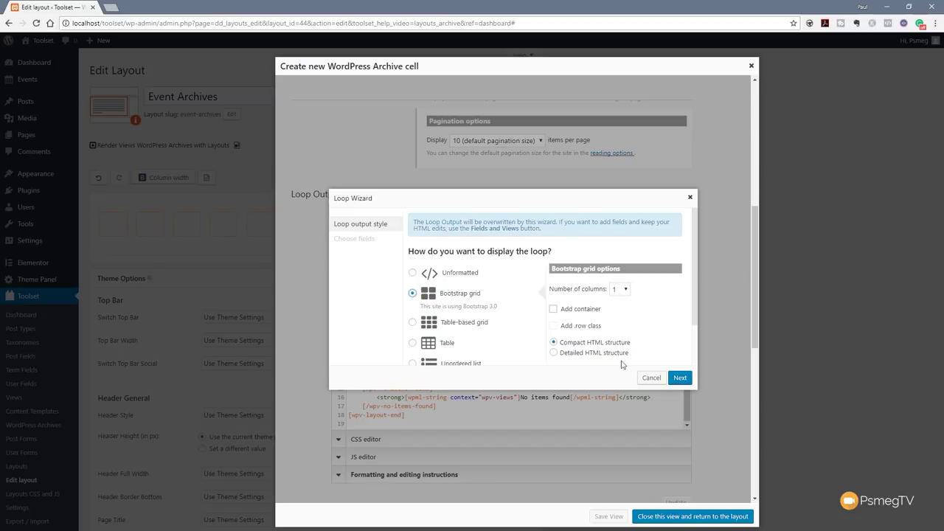
left_click(679, 378)
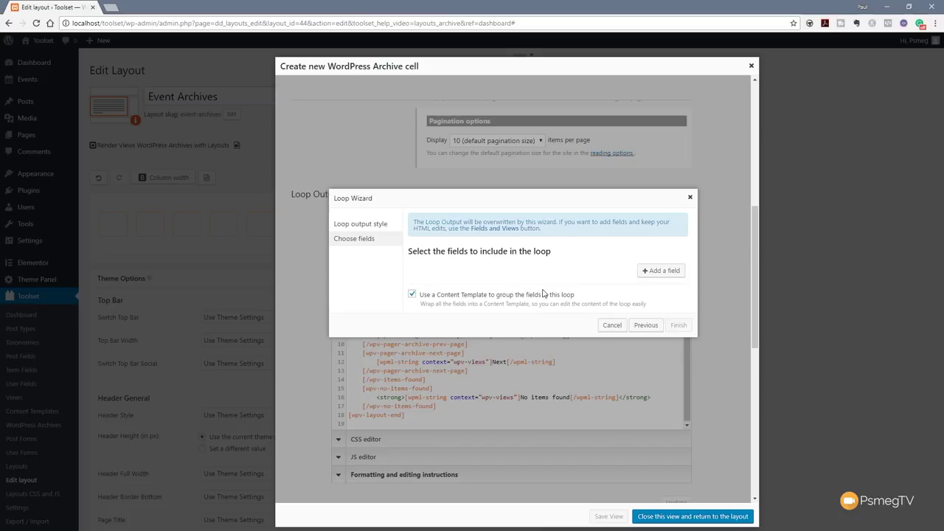
Step: Add Post title with a link as the first field in the loop
left_click(662, 270)
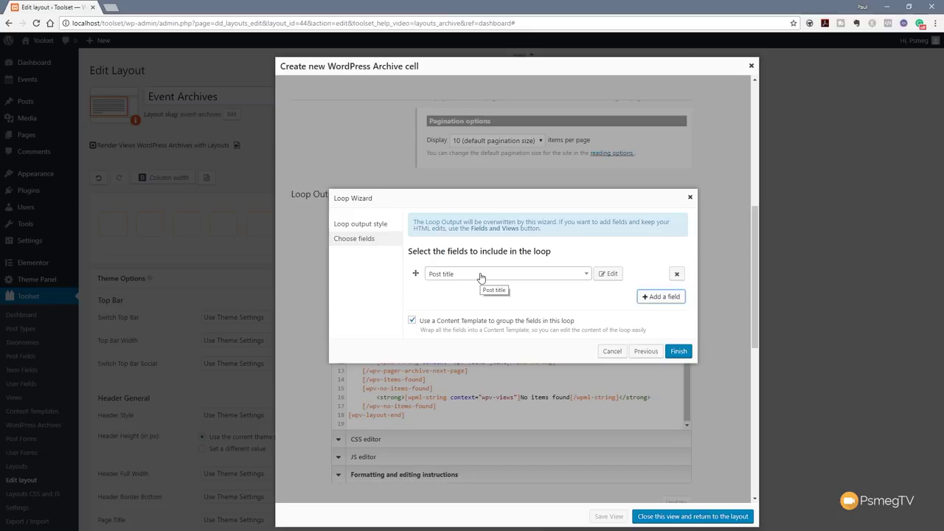
left_click(565, 279)
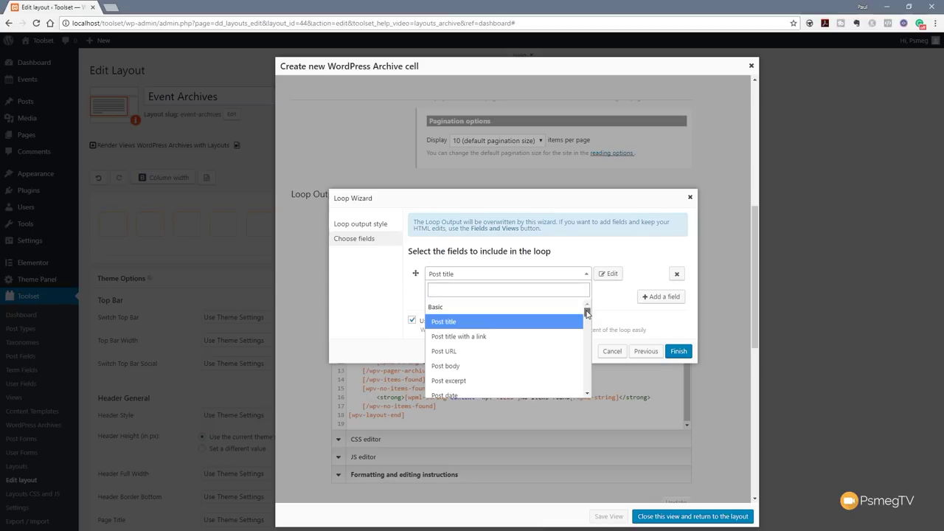
left_click_drag(588, 312, 595, 382)
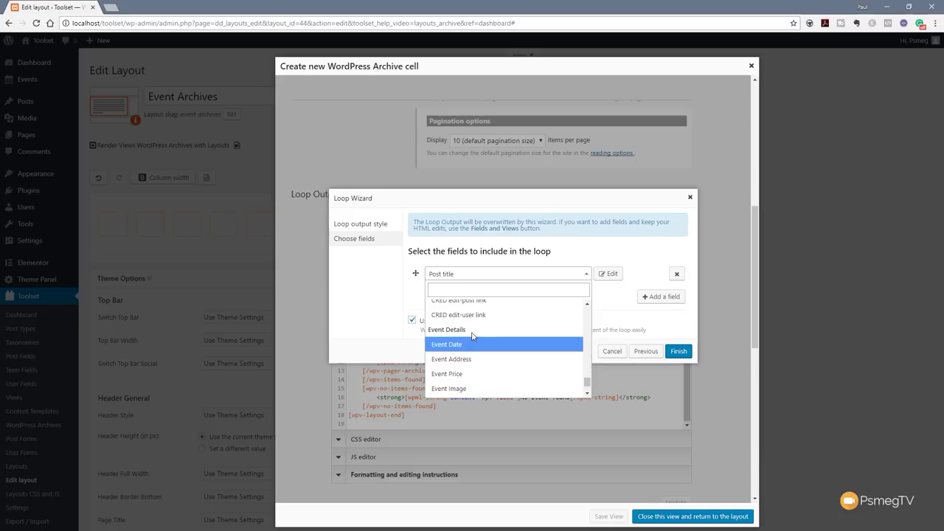
left_click_drag(587, 380, 588, 311)
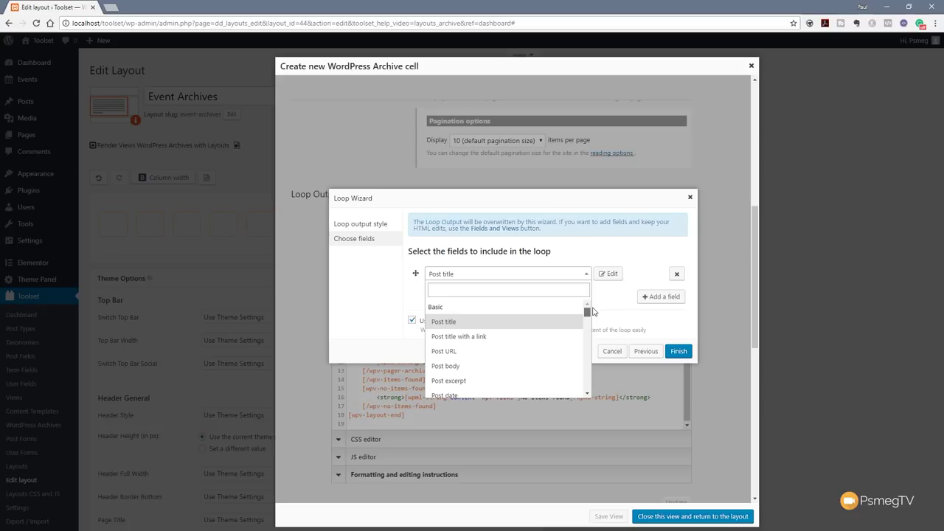
left_click(458, 338)
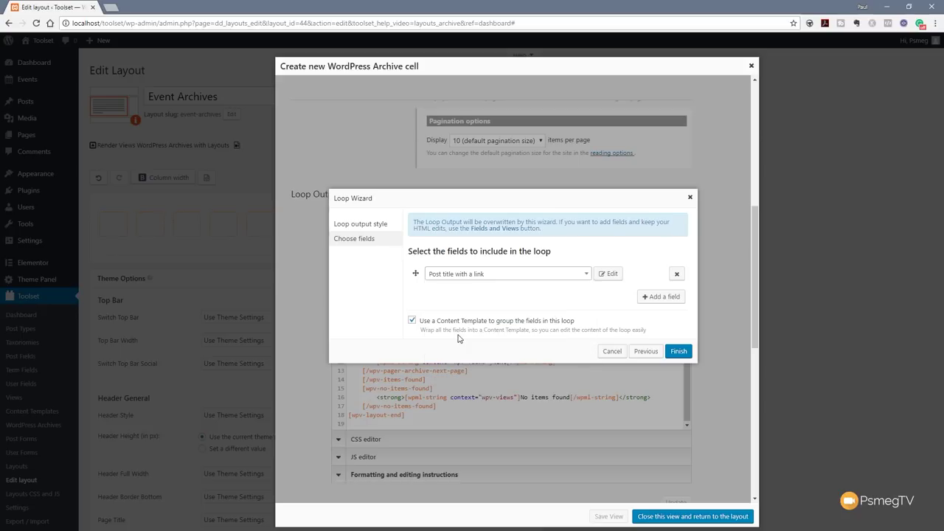
Step: Add the Event Date field to the loop and display it as text in the "November 22, 2017" format
left_click(657, 298)
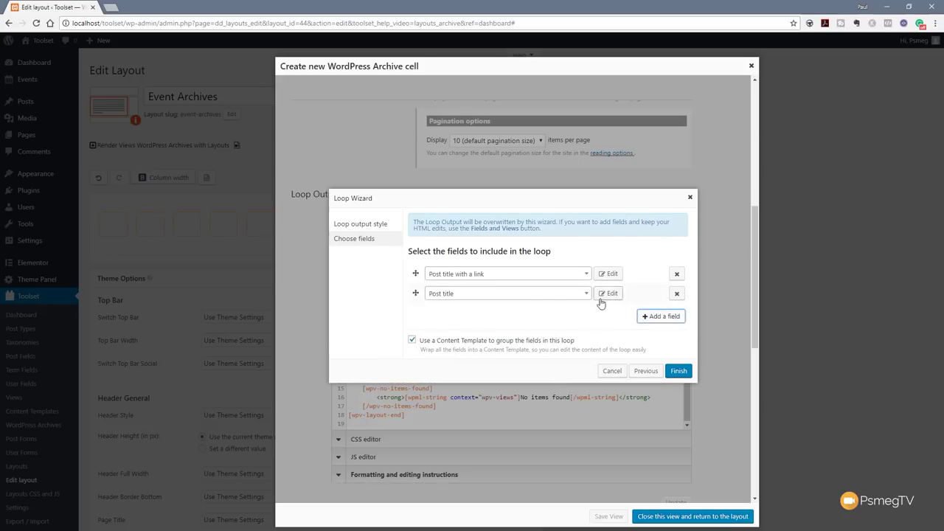
left_click(574, 295)
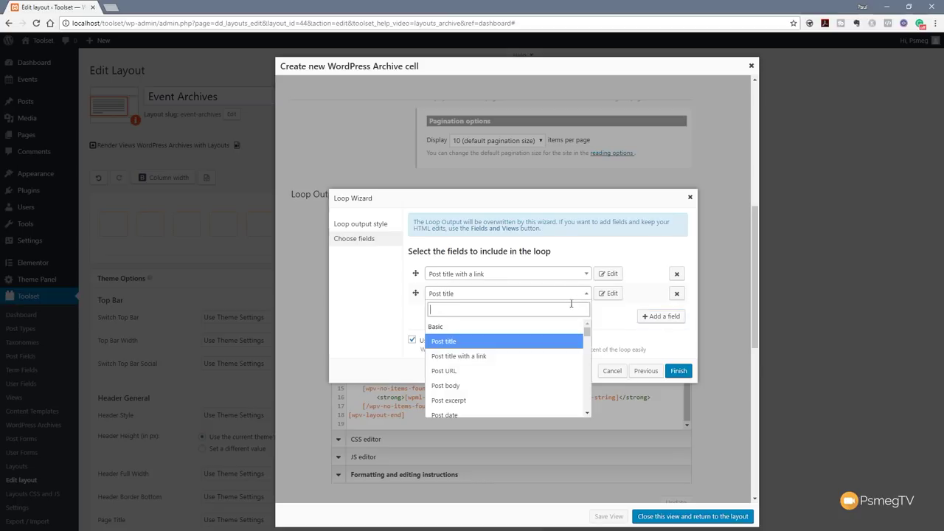
type("event")
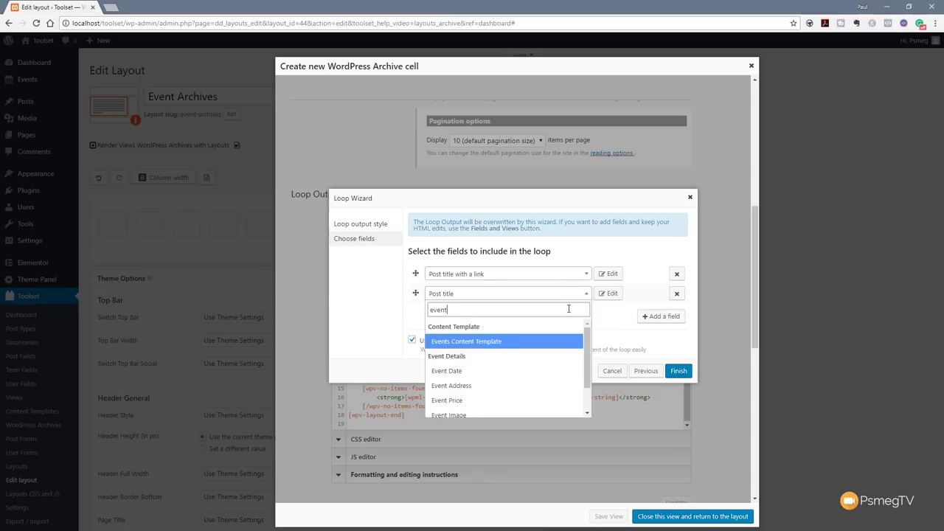
left_click(466, 371)
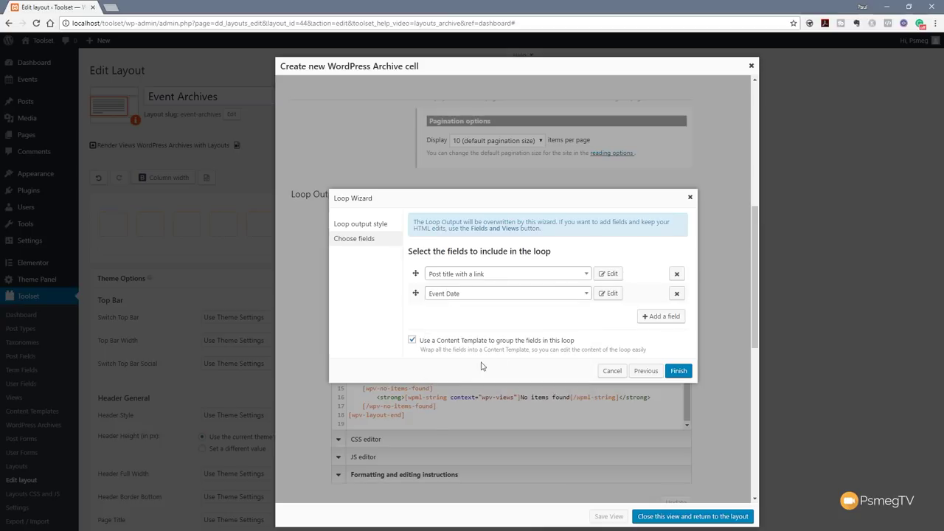
left_click(609, 293)
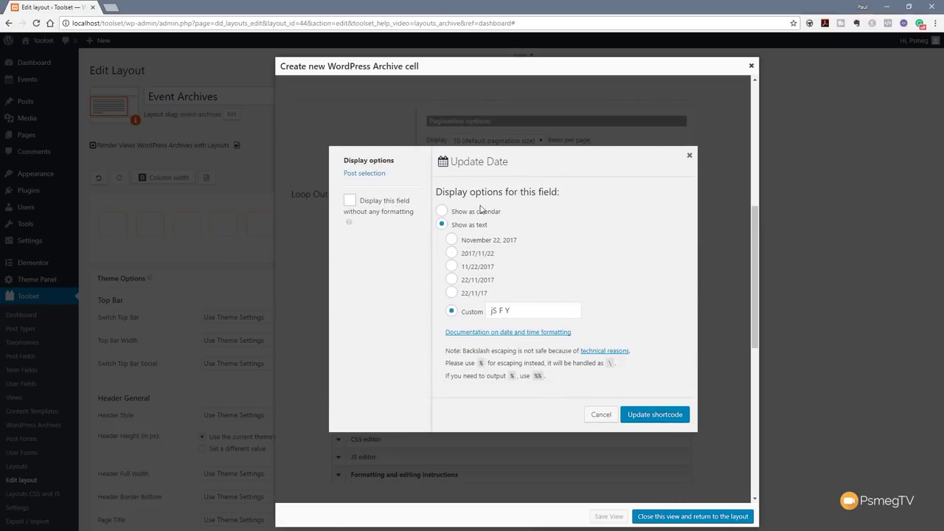
left_click(492, 244)
left_click(653, 418)
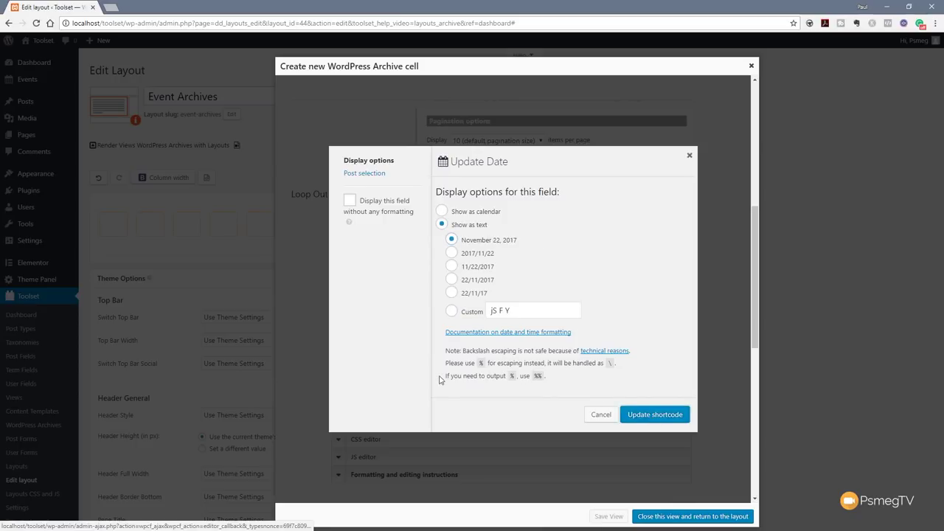
Step: Add the Event Price and Event Address fields to the loop below Event Date
left_click(661, 319)
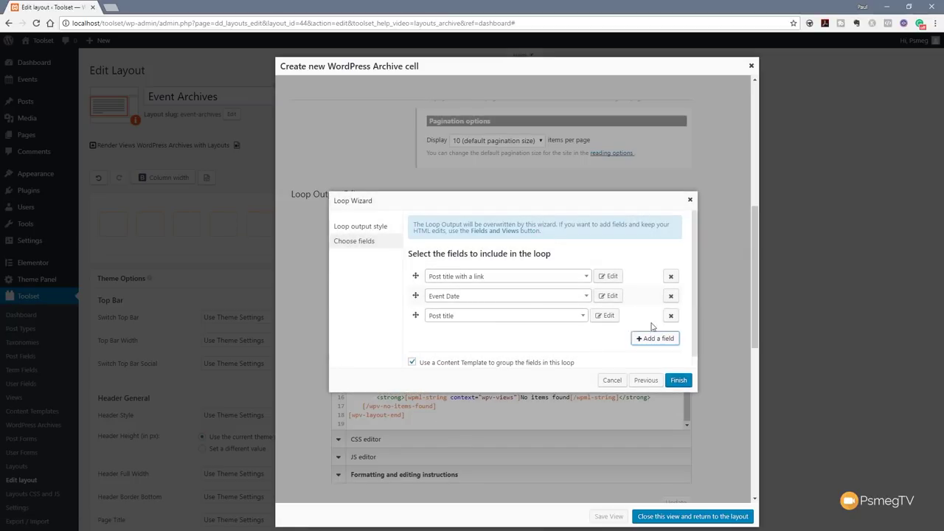
left_click(519, 317)
type("even")
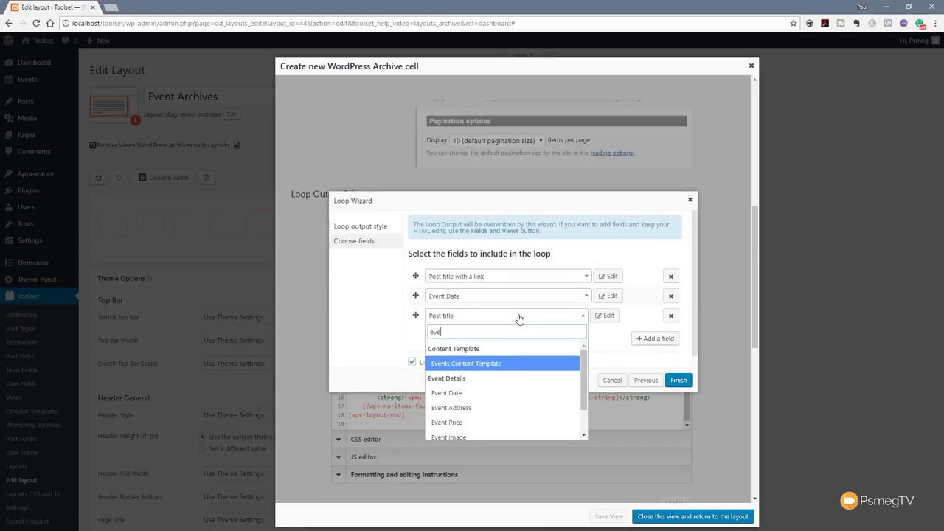
left_click(480, 422)
left_click(656, 338)
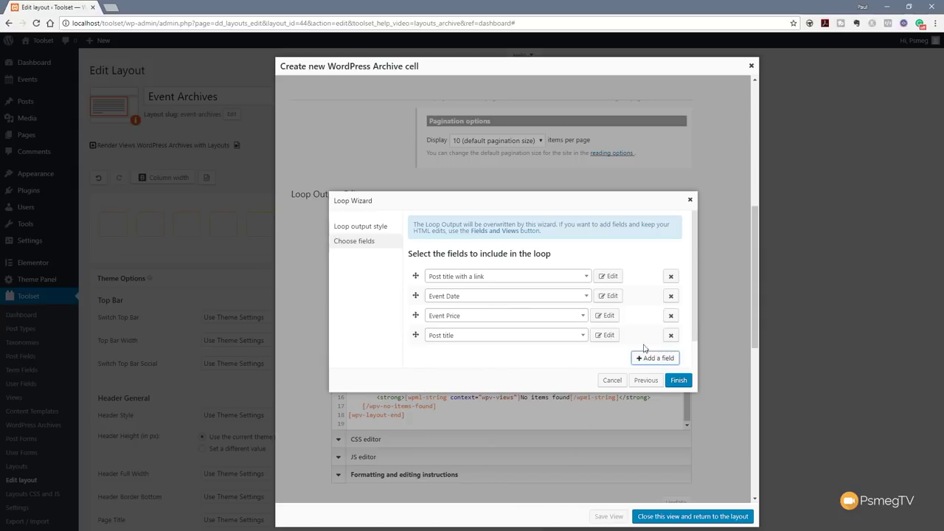
left_click(550, 336)
type("event")
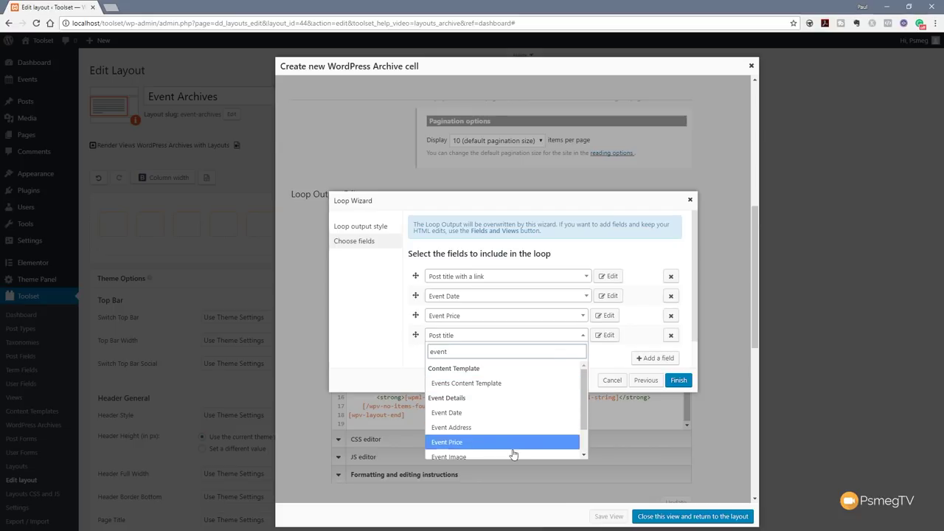
left_click(492, 429)
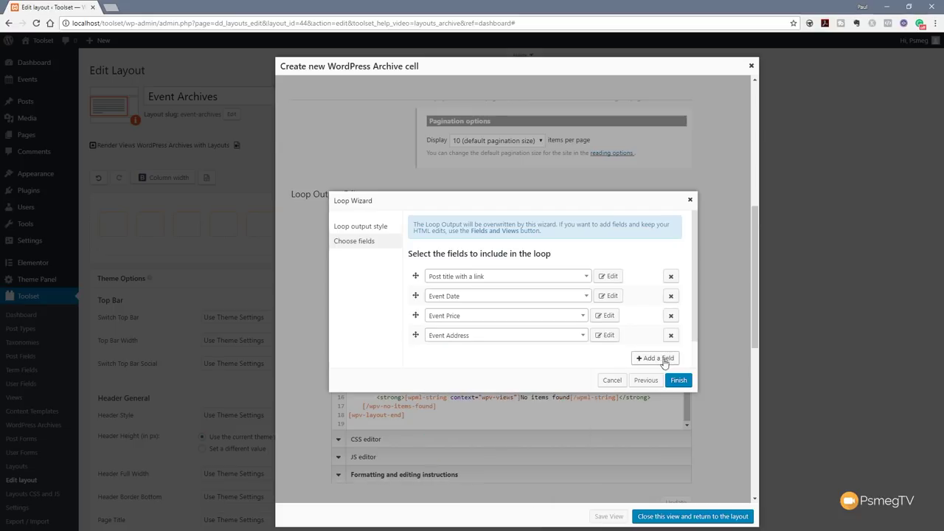
Step: Add the Post body field to the loop and reorder it directly above Event Address
left_click(658, 358)
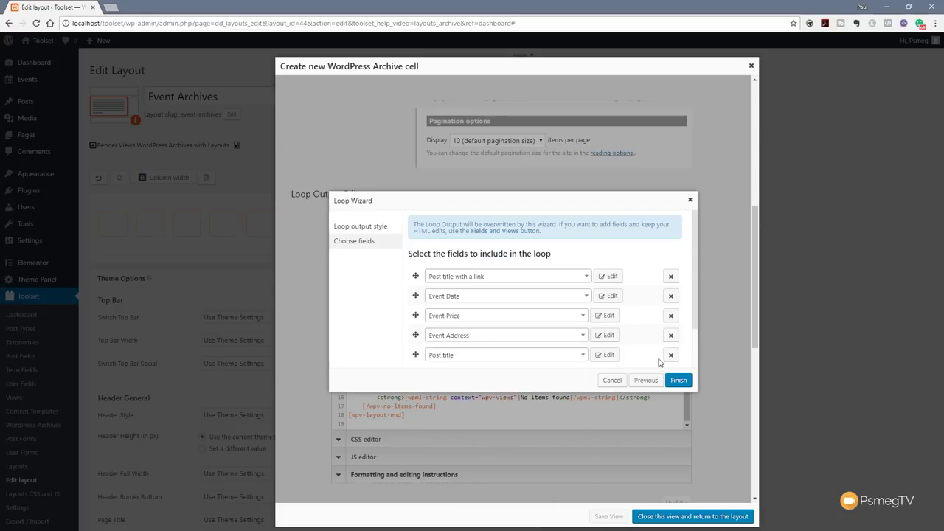
left_click(583, 356)
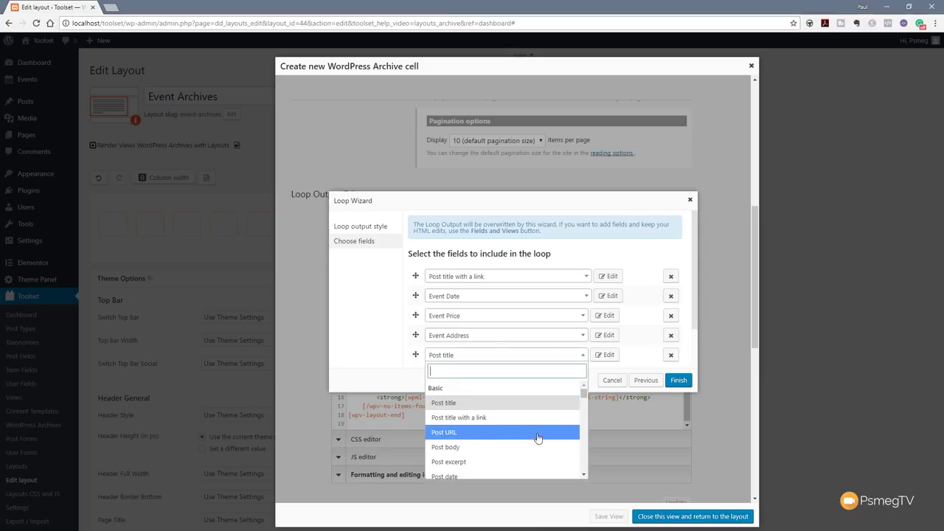
left_click(485, 455)
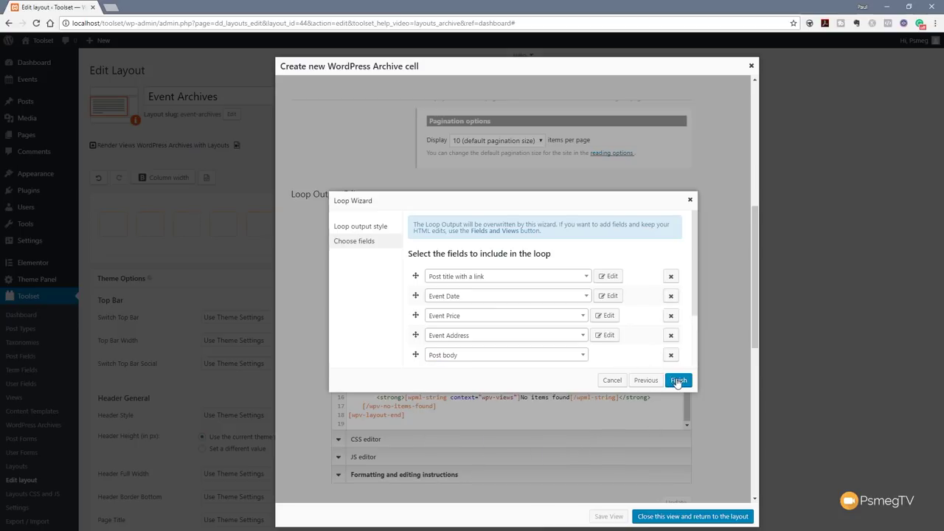
mouse_move(421, 358)
left_mouse_down()
mouse_move(415, 325)
mouse_move(413, 357)
mouse_move(409, 348)
left_mouse_up()
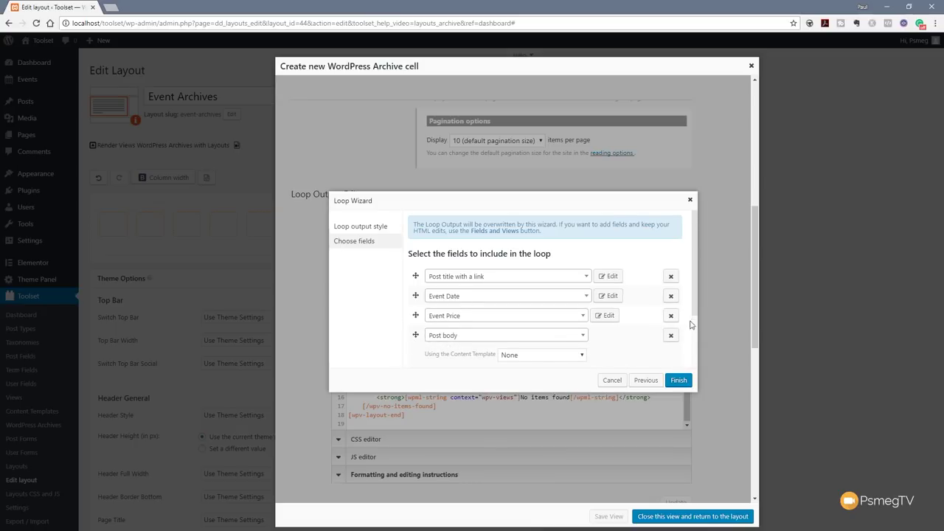
Step: Move the Post body field below Event Address, finish the Loop Wizard and save the view
scroll(695, 316, "down", 1)
scroll(694, 316, "down", 2)
mouse_move(414, 286)
left_mouse_down()
mouse_move(418, 348)
mouse_move(417, 293)
left_mouse_up()
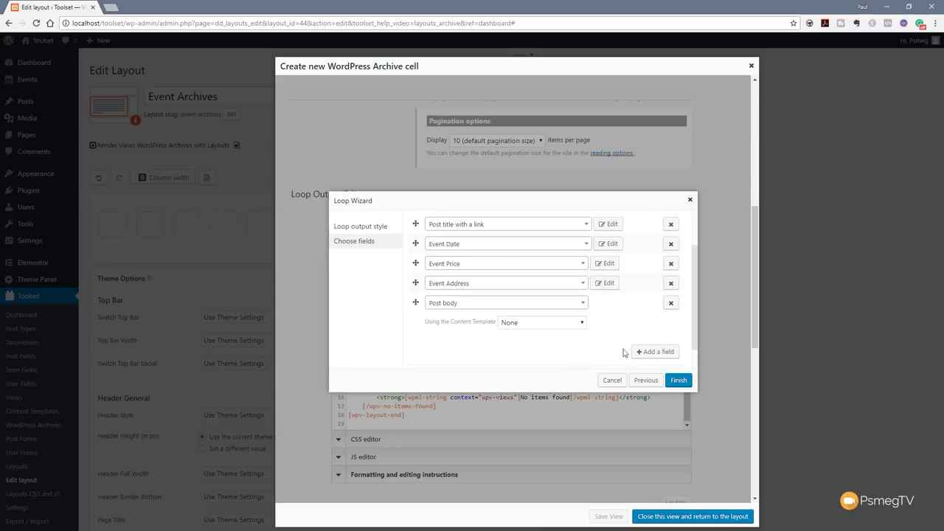
left_click(678, 381)
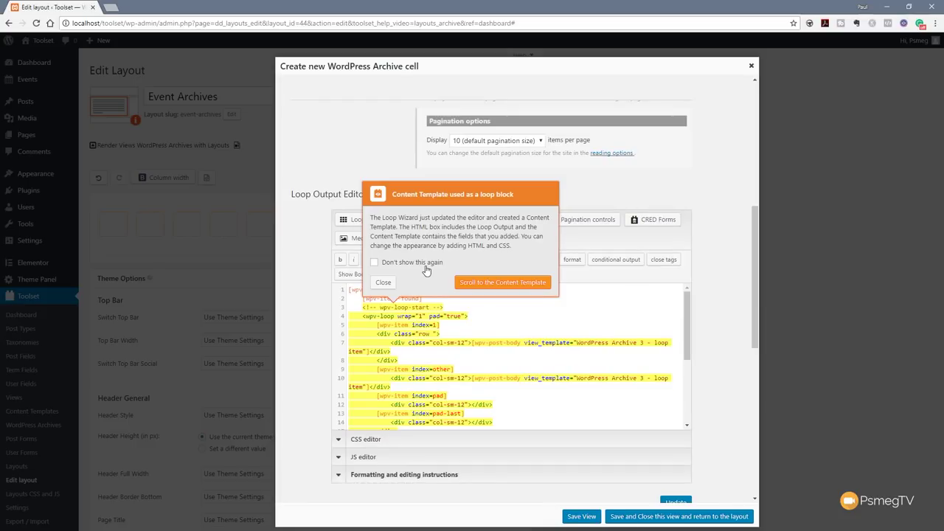
left_click(383, 282)
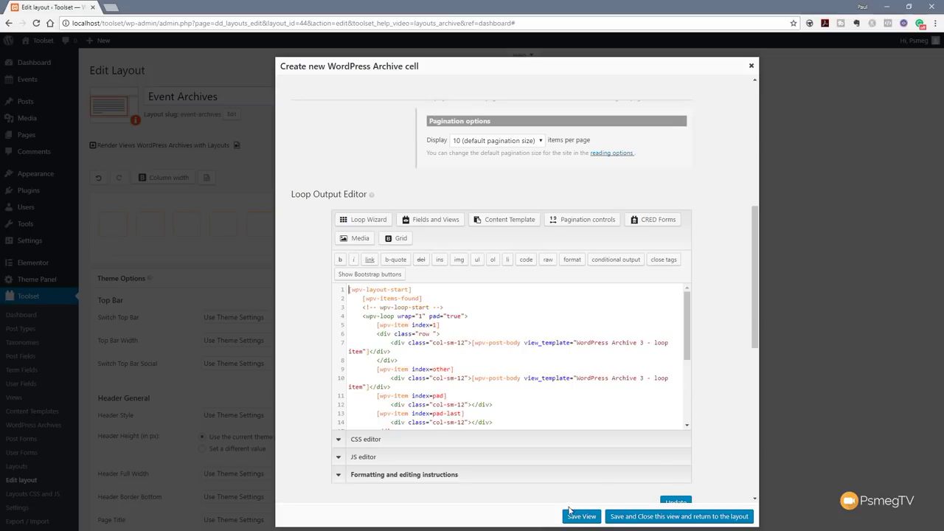
left_click(579, 516)
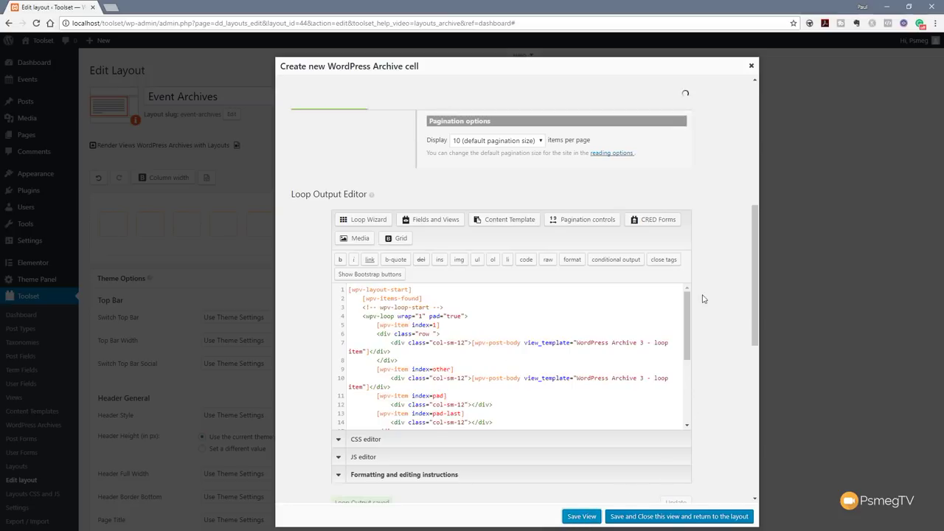
Step: In the loop item template, wrap the post link in <h1> tags and label the date field "Event Date:"
scroll(710, 288, "down", 5)
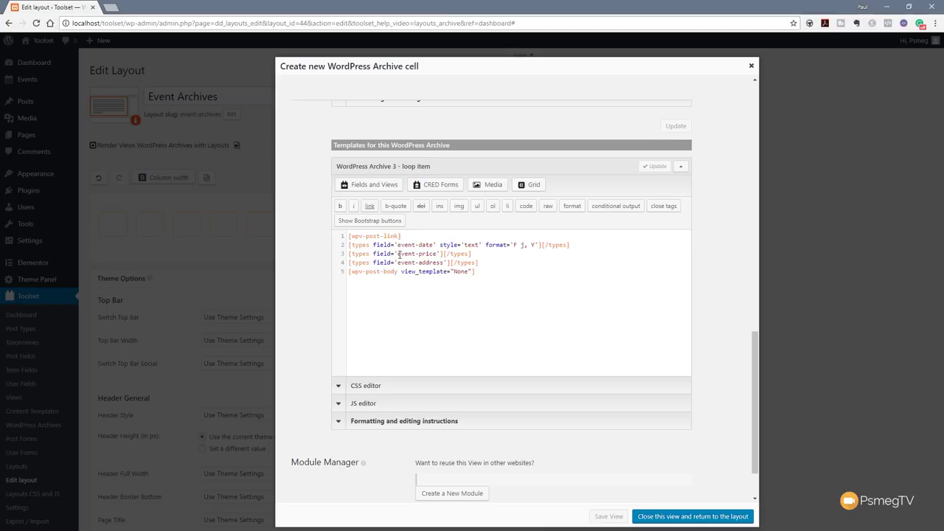
type("<h")
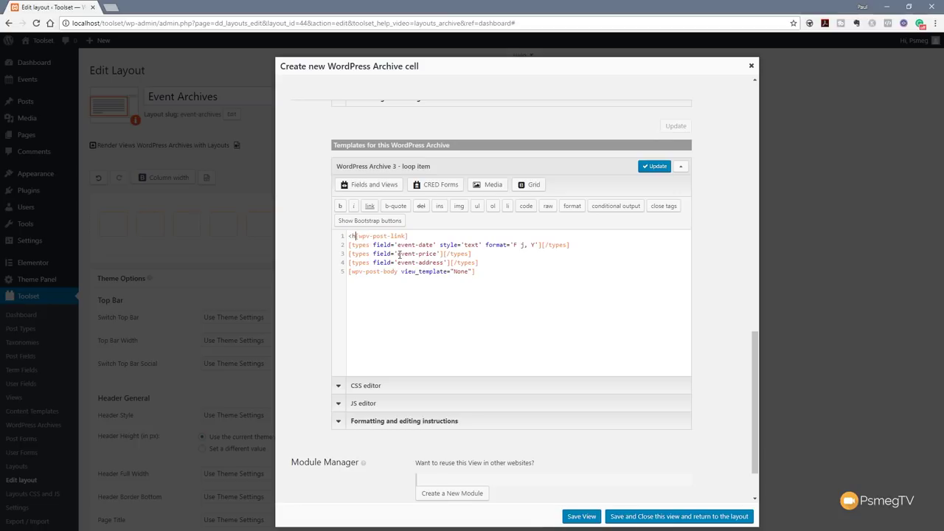
type("1>")
type("1")
type("Event Date")
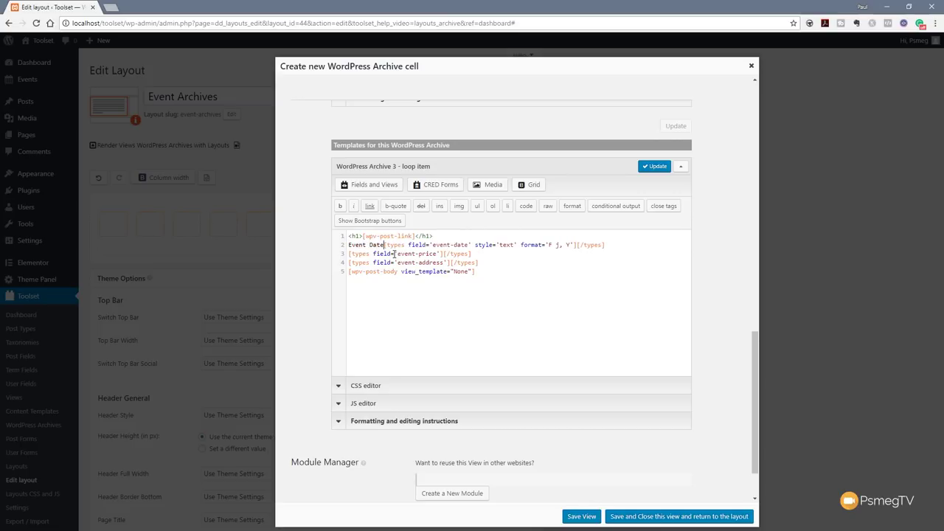
type(":")
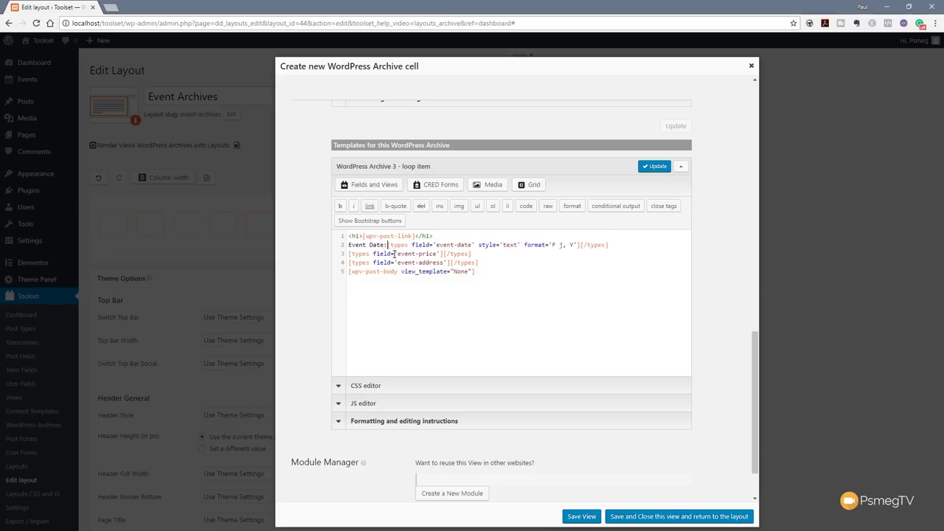
Step: Label the price field "Event Proce: £" and the address field "Event Address:" in the loop item template
left_click(353, 254)
type("Event Proce: £")
left_click(348, 263)
type("Event Addre")
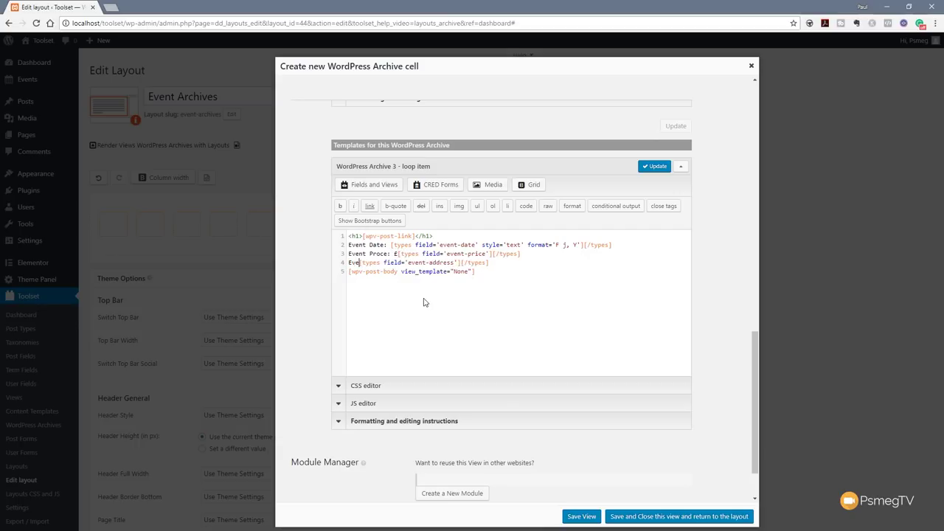
type("ss:")
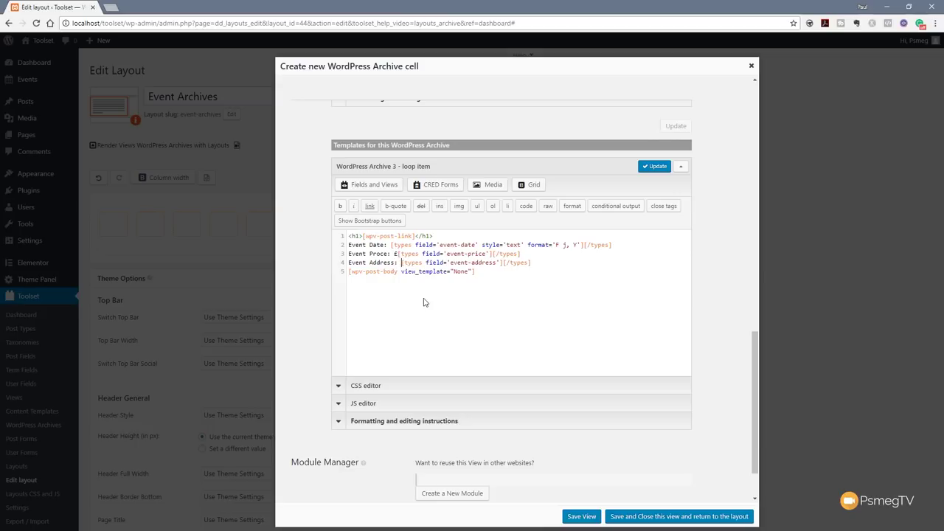
Step: Make the event date, price and address labels bold with <strong> tags
left_click_drag(389, 245, 348, 244)
left_click(340, 206)
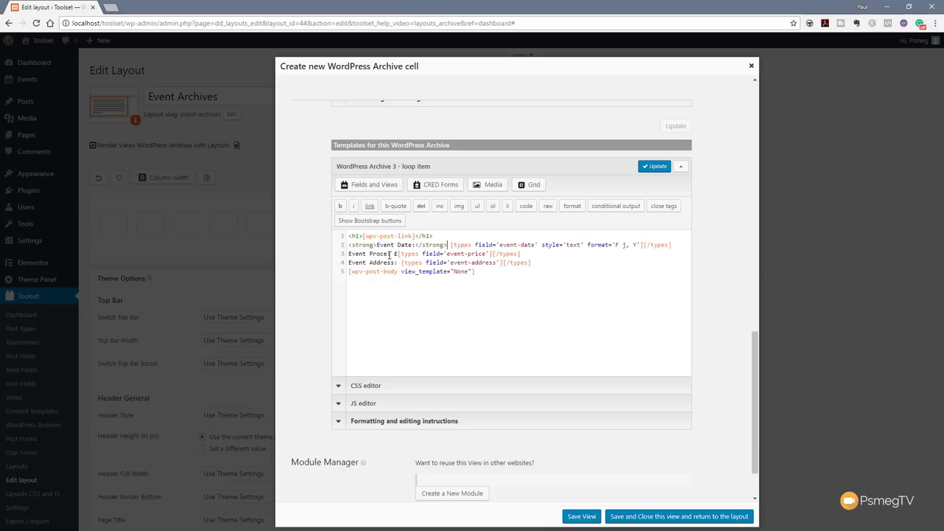
left_click_drag(390, 253, 349, 263)
left_click(340, 206)
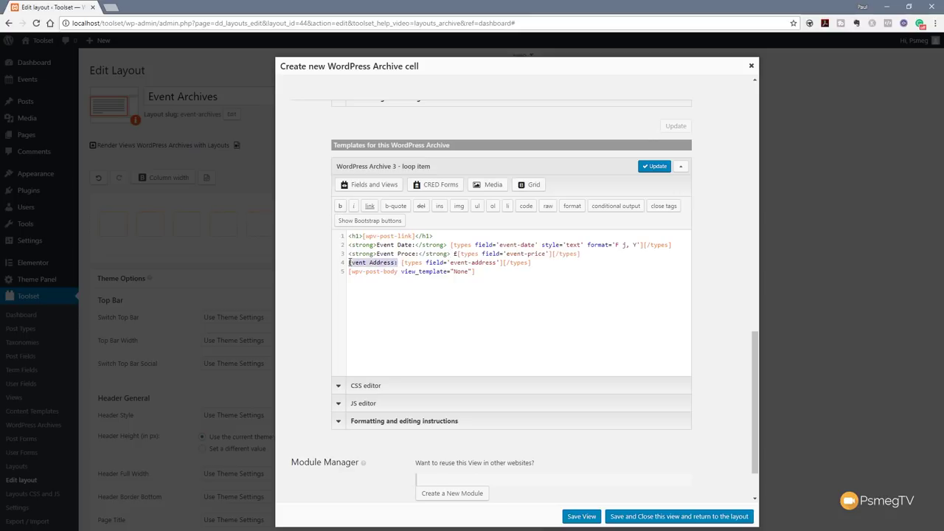
left_click(340, 206)
Step: Add an <hr> tag on a new line below the post body shortcode
left_click(494, 272)
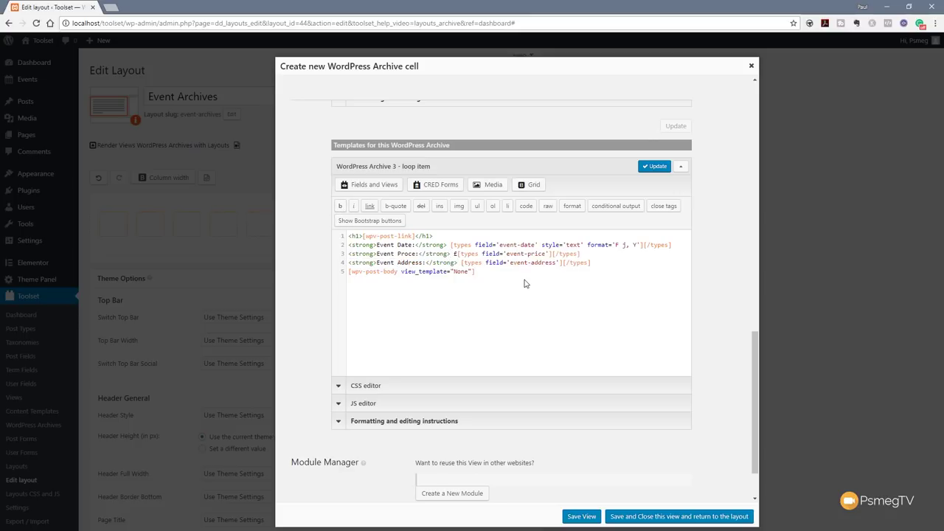
key("Return")
type("<h")
Step: End the event date, price and address lines with a </br> tag
type("/")
left_click_drag(672, 247, 684, 251)
key("ctrl+c")
left_click(603, 254)
key("ctrl+v")
key("ctrl+v")
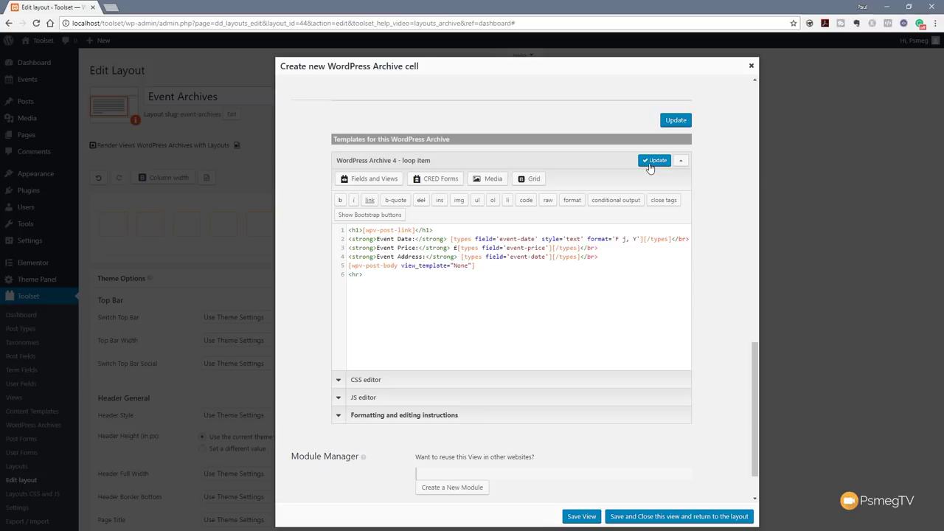
Step: Update the loop item template, save and close the archive view, and save the Event Archives layout
left_click(649, 162)
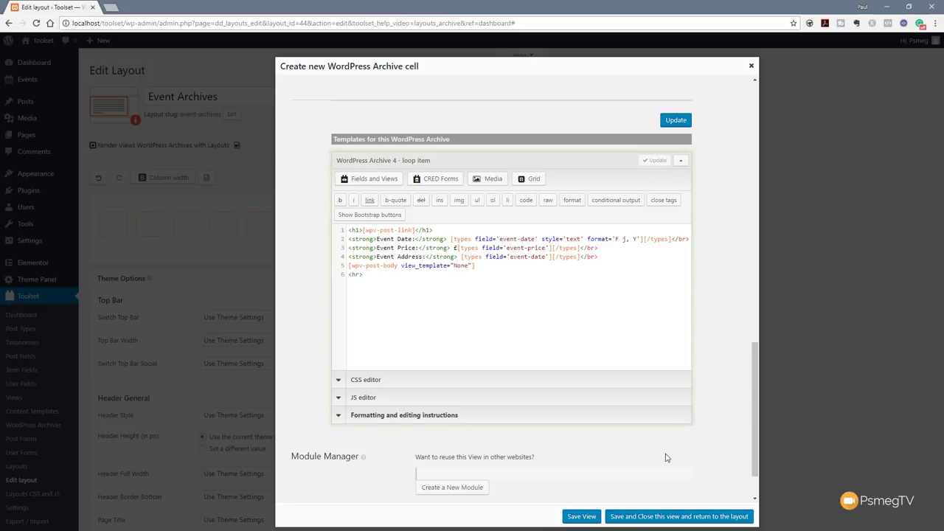
left_click(662, 519)
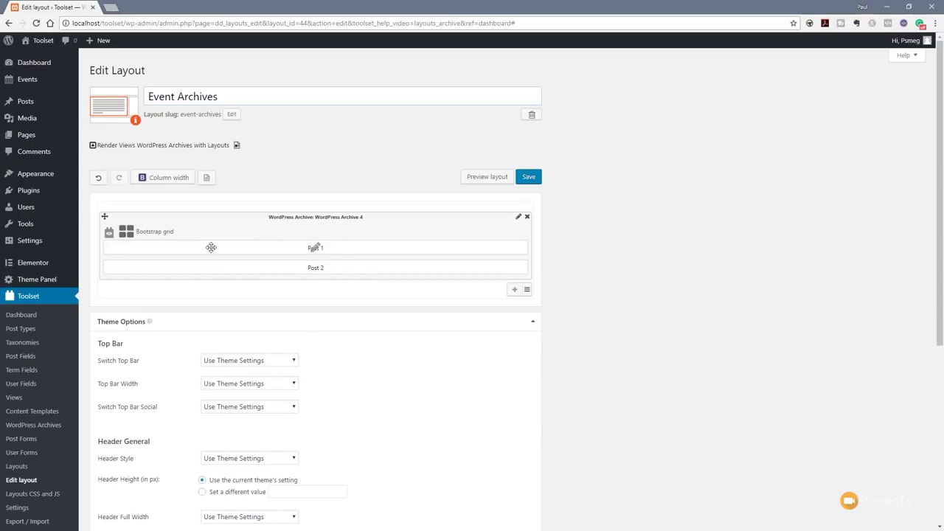
scroll(618, 386, "down", 2)
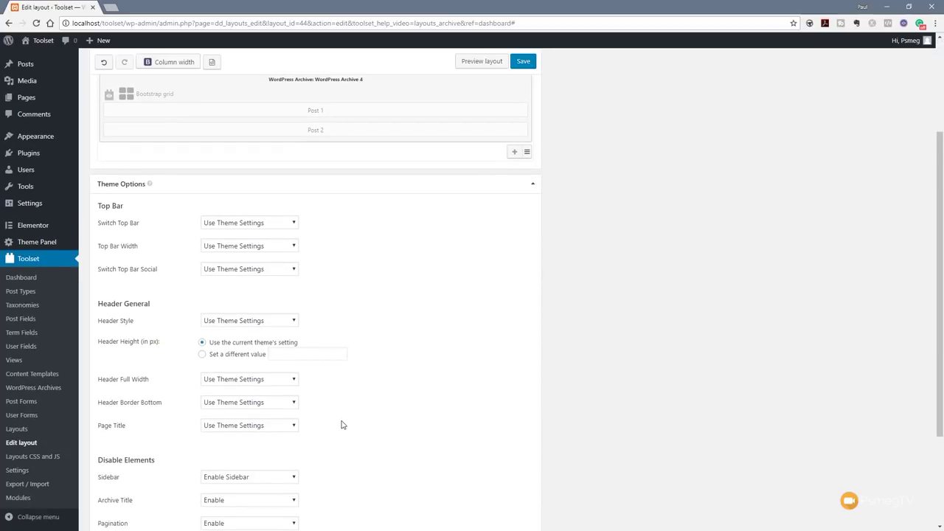
scroll(342, 425, "down", 2)
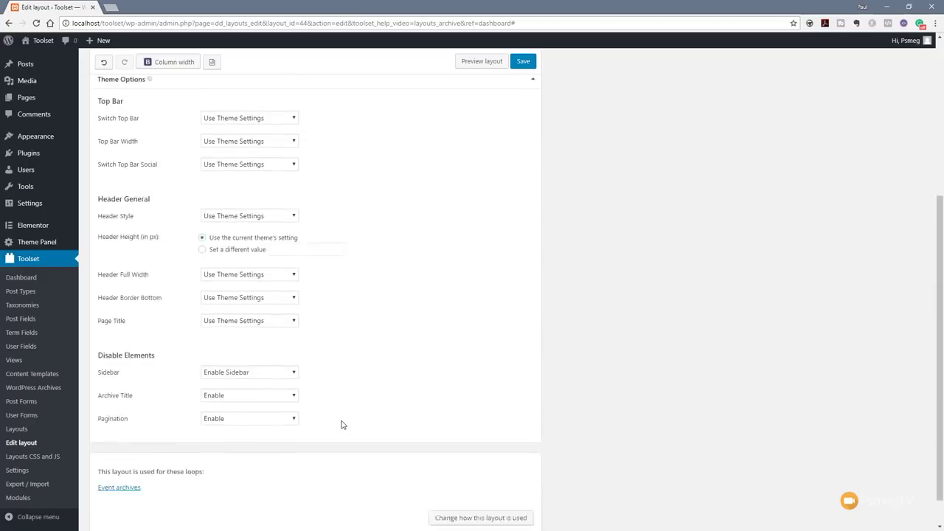
scroll(516, 410, "up", 3)
scroll(542, 406, "up", 2)
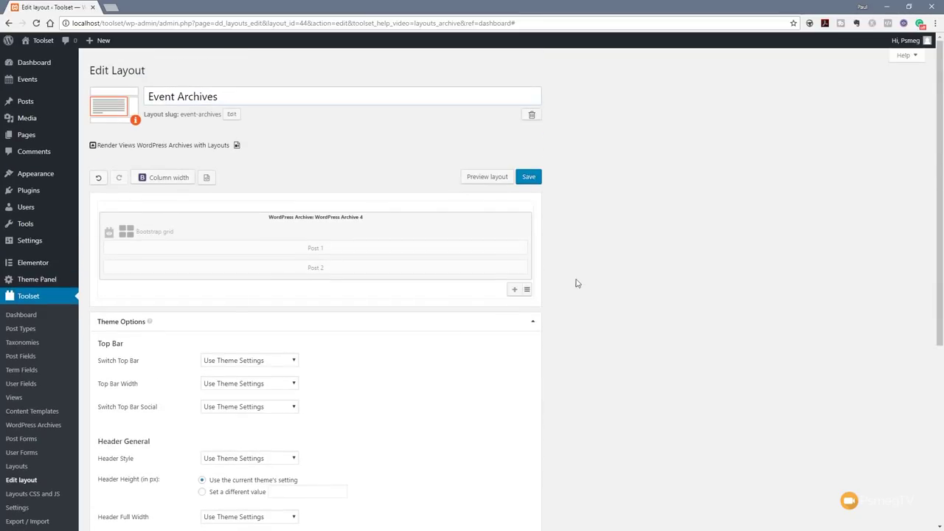
left_click(530, 179)
Step: Preview the events archive, check the Sample Event 1 page opened from its title link, and return to the archive
left_click(500, 178)
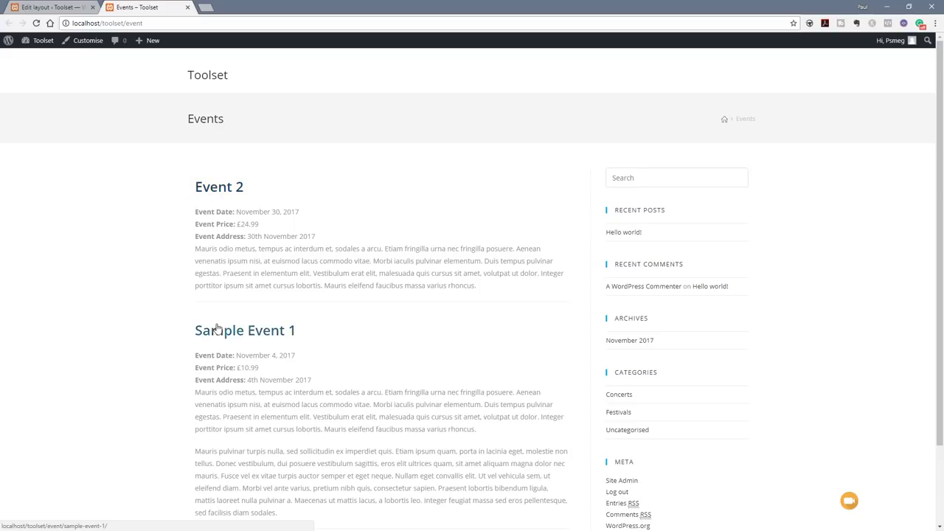
left_click(213, 332)
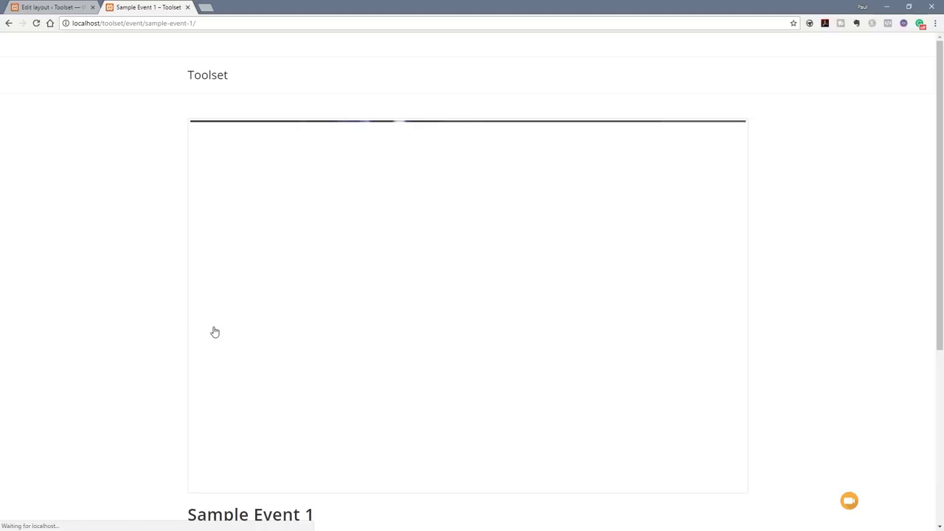
scroll(100, 328, "down", 2)
scroll(101, 330, "down", 2)
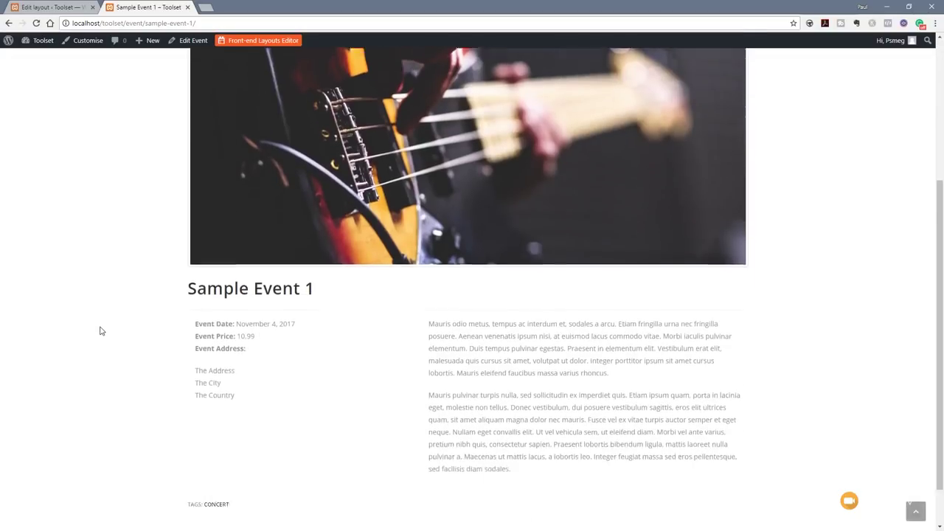
scroll(101, 331, "up", 4)
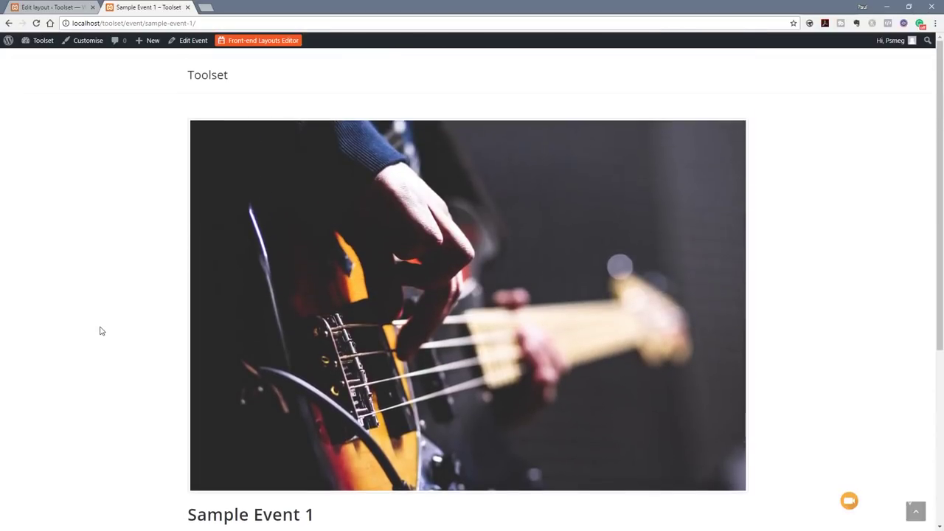
key("alt+Left")
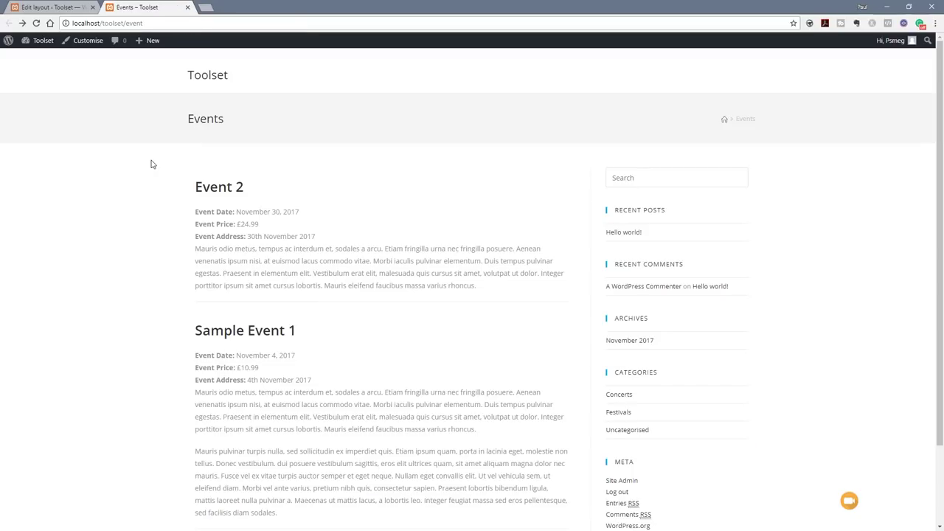
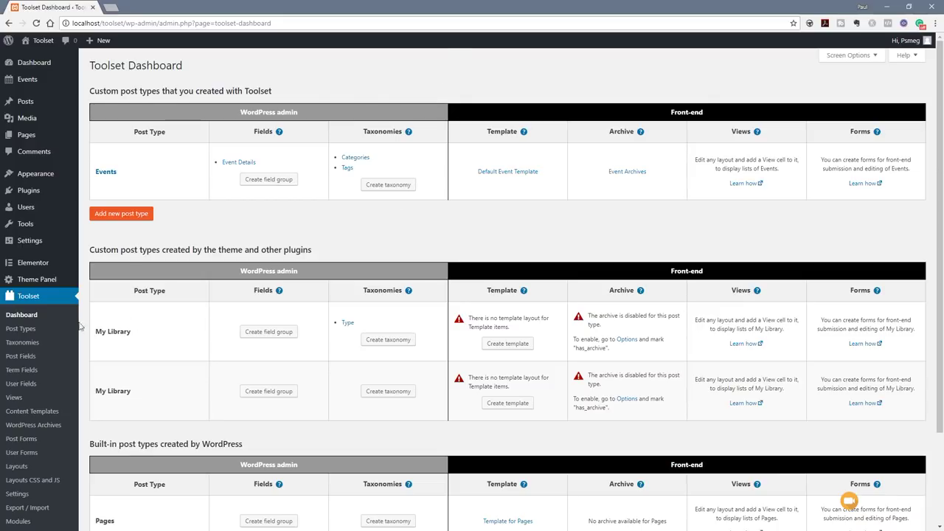
Step: Create a new Toolset View named "Elementor View All" that displays all results
left_click(15, 398)
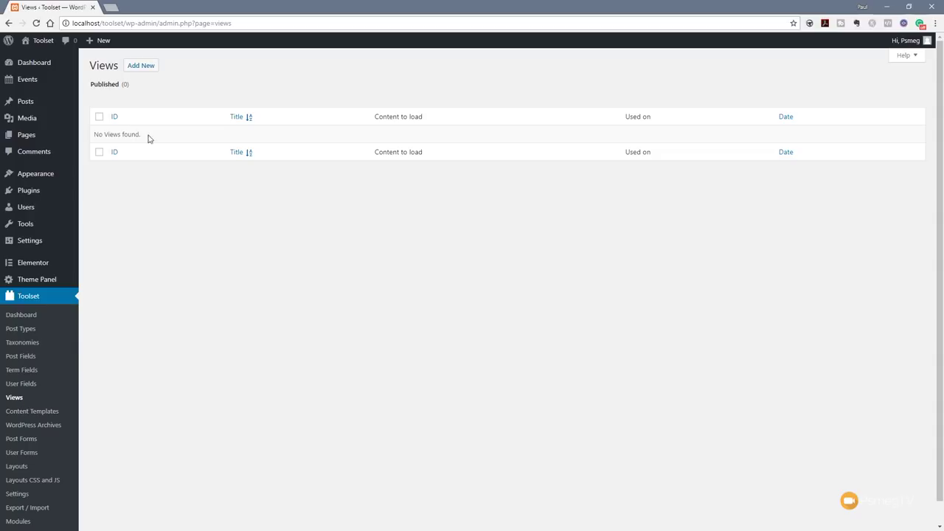
left_click(142, 65)
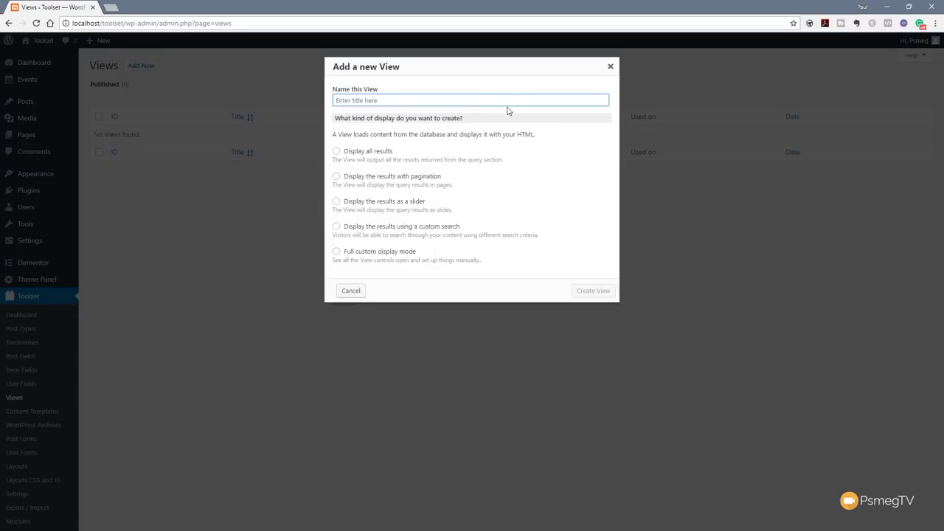
type("Elementor View Alle")
left_click(362, 152)
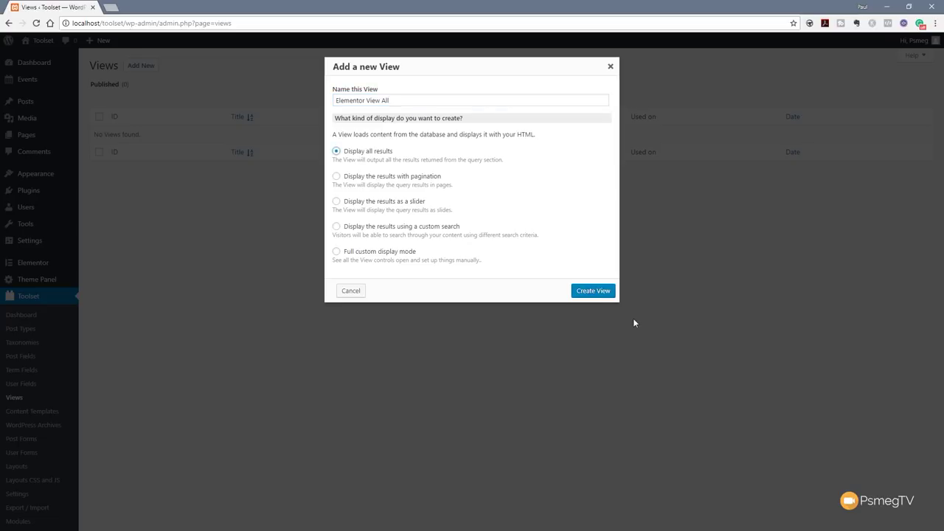
left_click(594, 291)
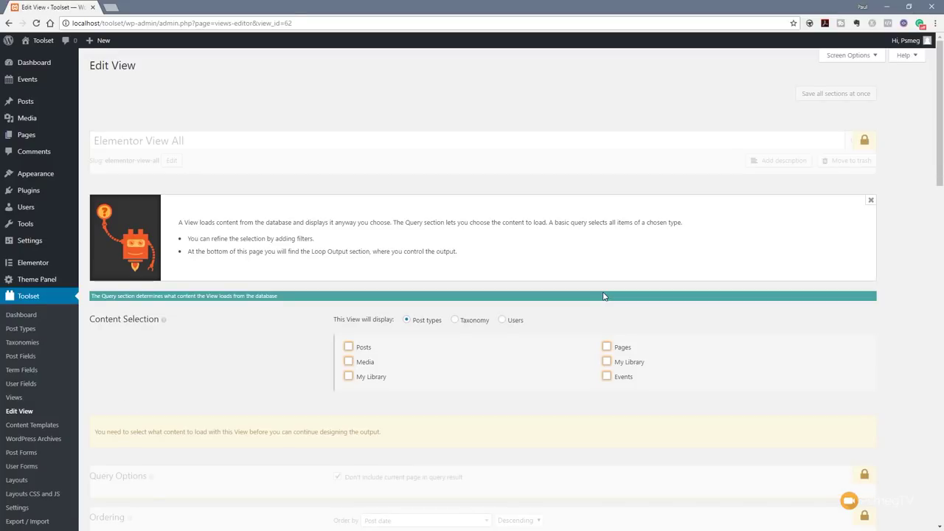
Step: Look through the Taxonomy and Users options in the view's content selection
scroll(226, 364, "down", 2)
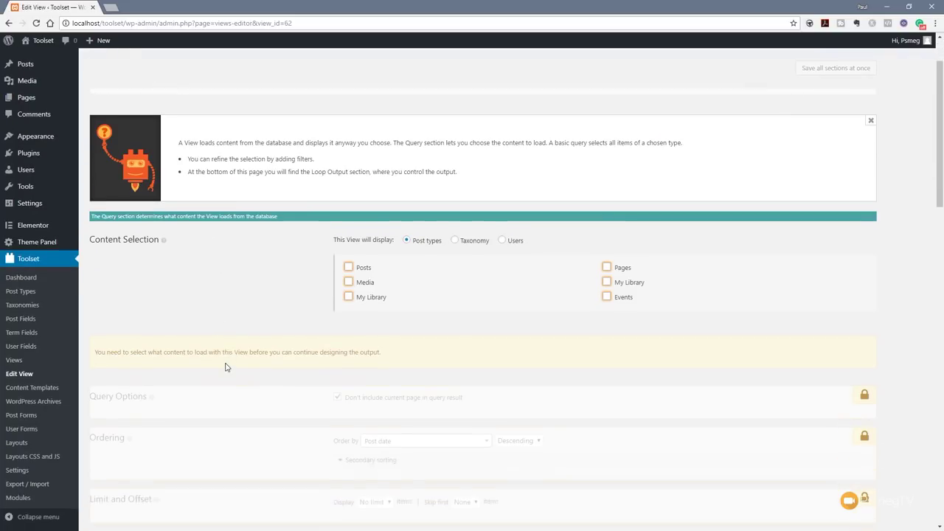
scroll(232, 343, "down", 1)
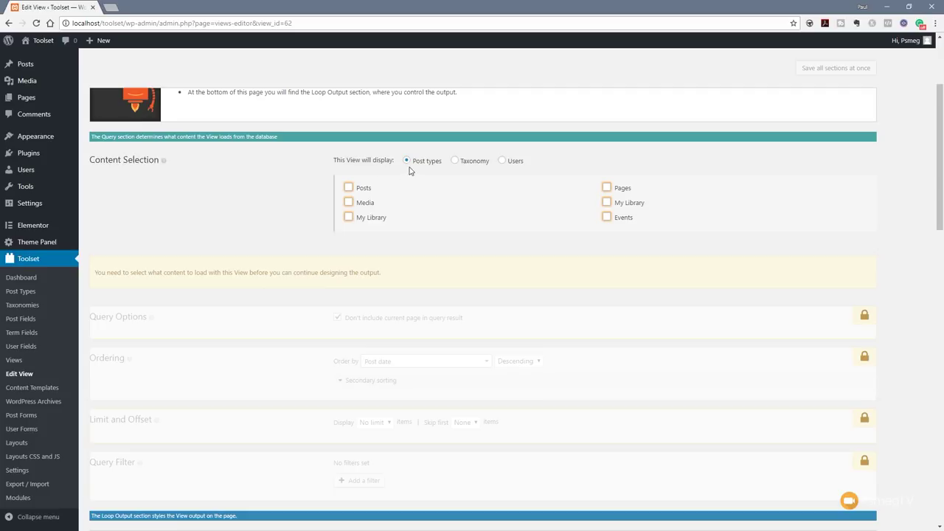
left_click(458, 163)
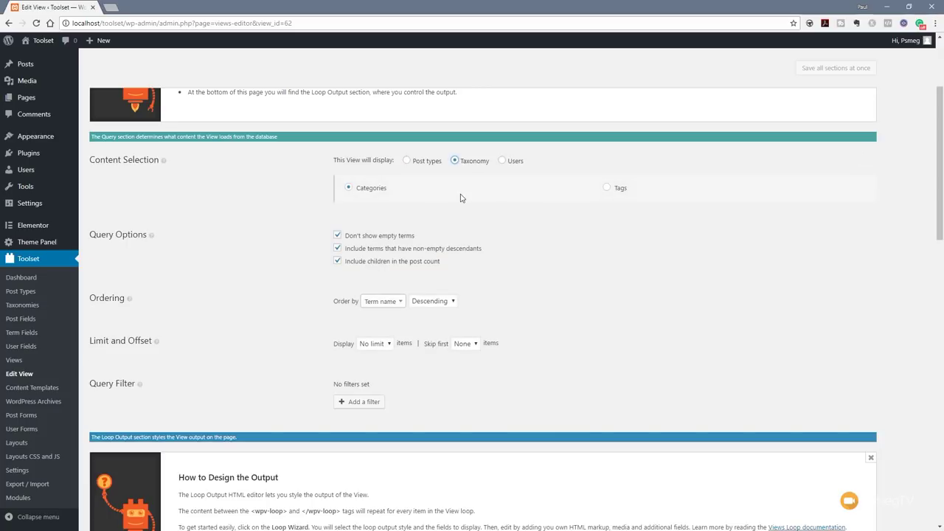
left_click(382, 191)
left_click(503, 162)
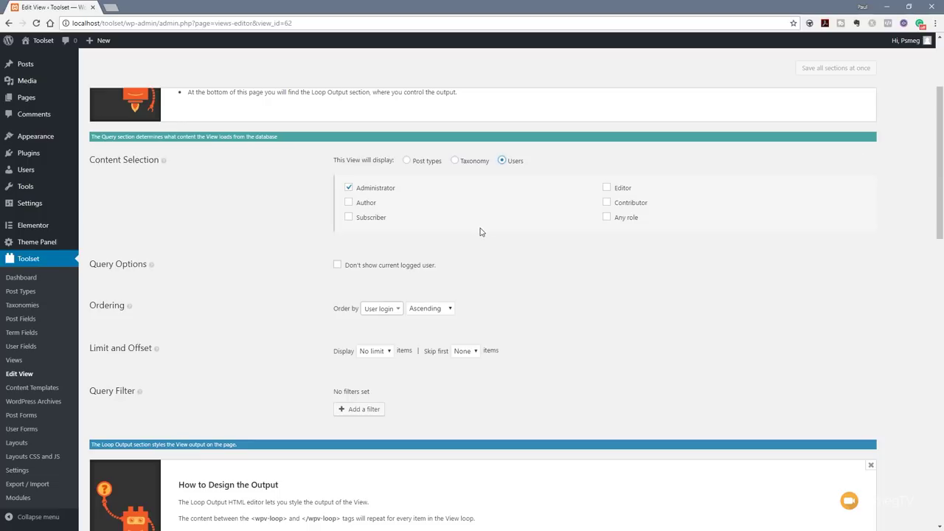
Step: Set the view's content selection to the Events post type
left_click(406, 160)
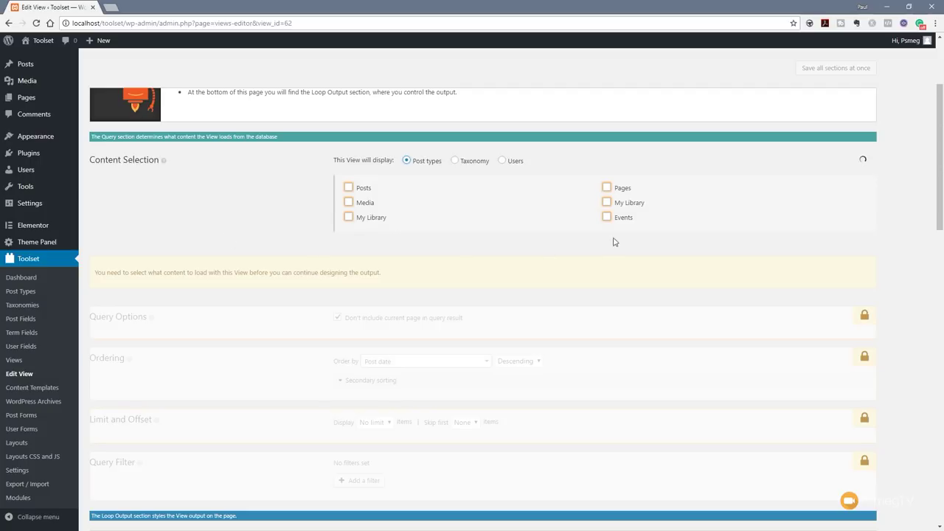
left_click(606, 218)
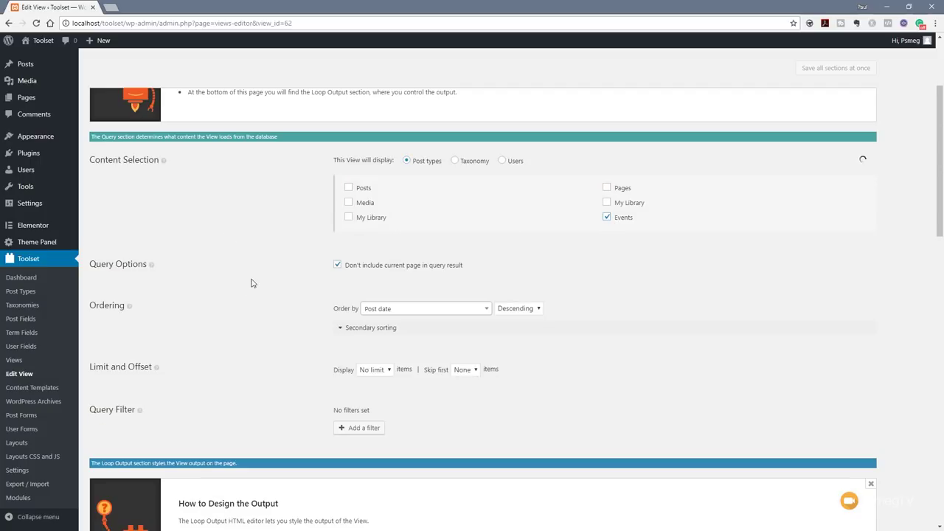
Step: Add a post status query filter to the view that selects only published posts, and save the filter
scroll(235, 272, "down", 1)
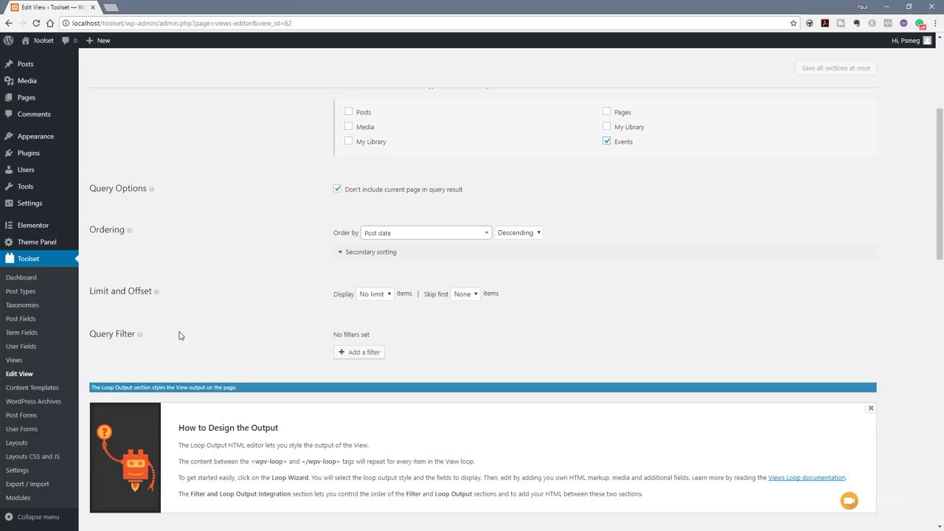
left_click(359, 353)
left_click(438, 103)
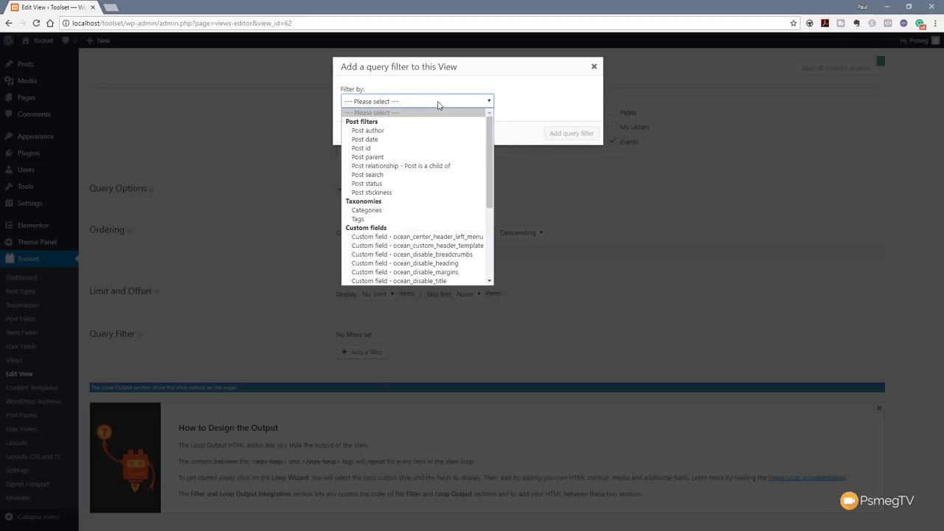
left_click(390, 184)
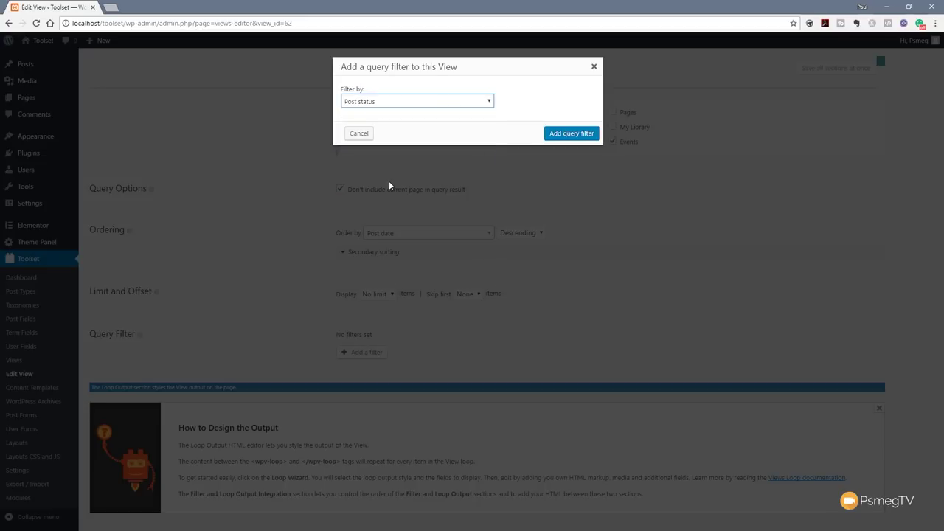
left_click(570, 133)
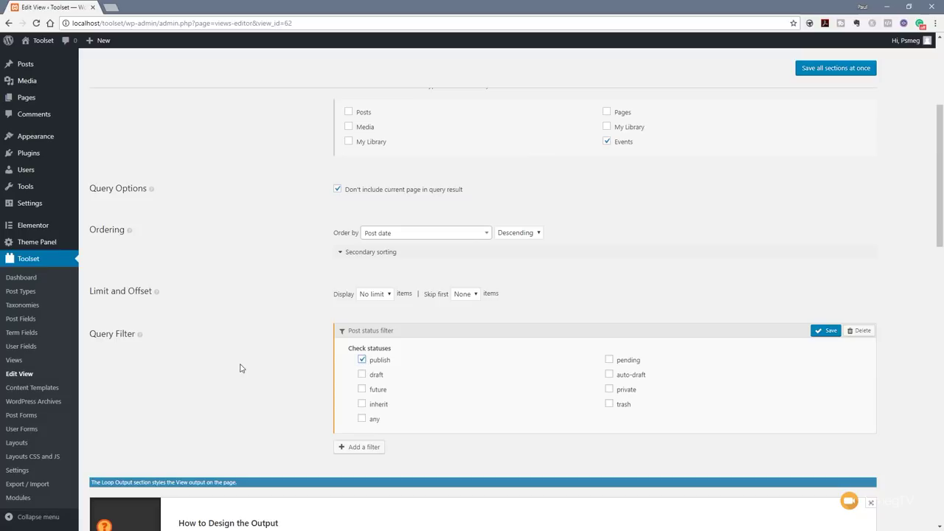
left_click(820, 332)
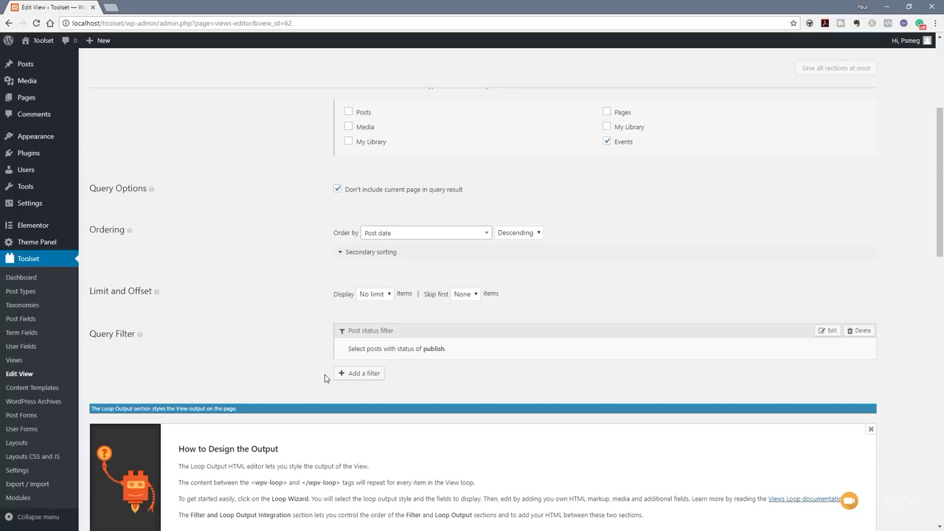
Step: Set the view's loop output style to Bootstrap grid in the Loop Wizard
scroll(313, 374, "down", 5)
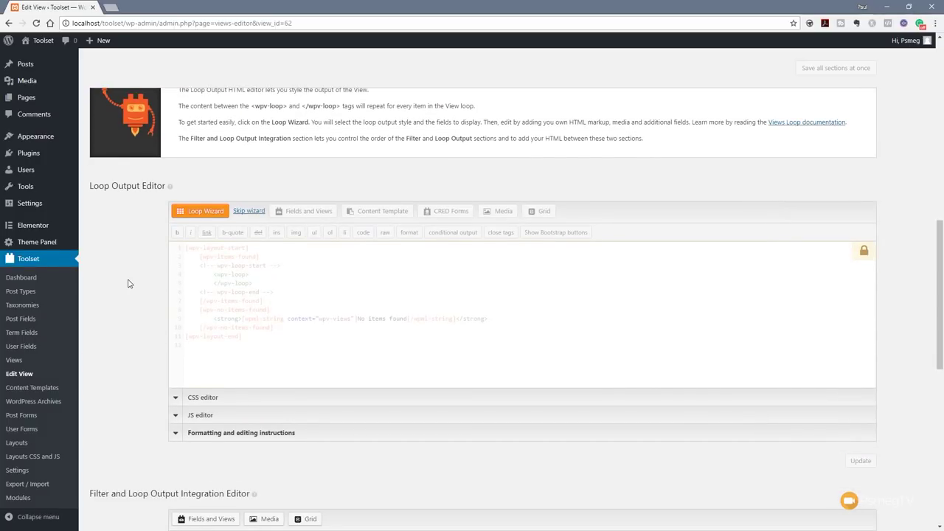
left_click(206, 215)
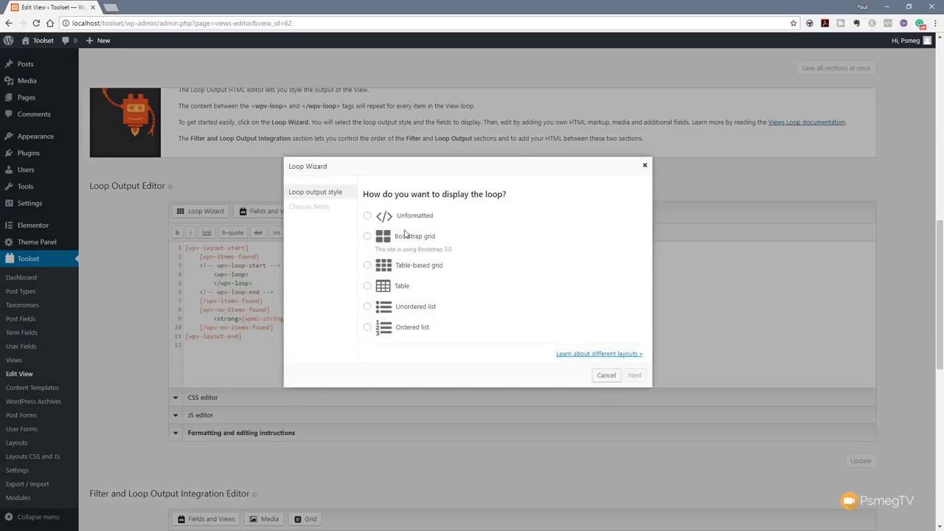
left_click(367, 236)
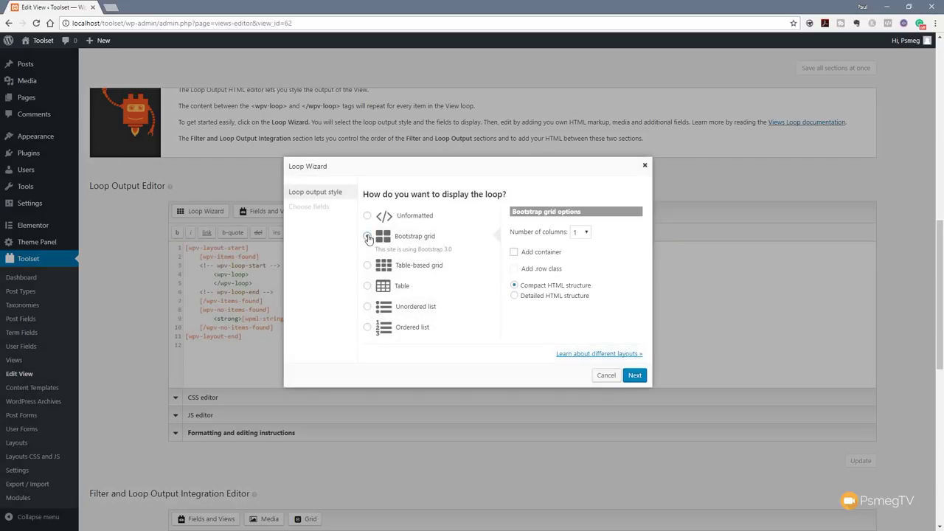
left_click(634, 375)
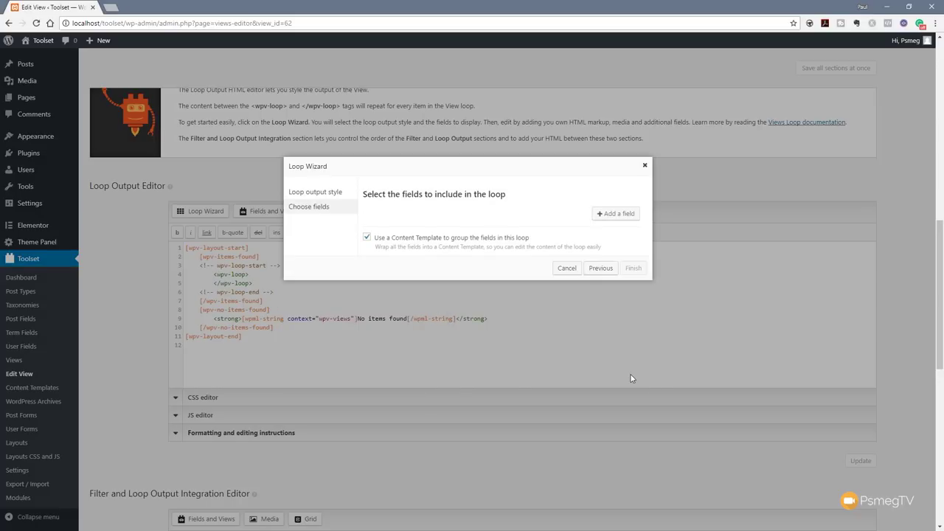
Step: Include the Post title with a link and Post body fields in the loop, and finish the Loop Wizard
left_click(617, 214)
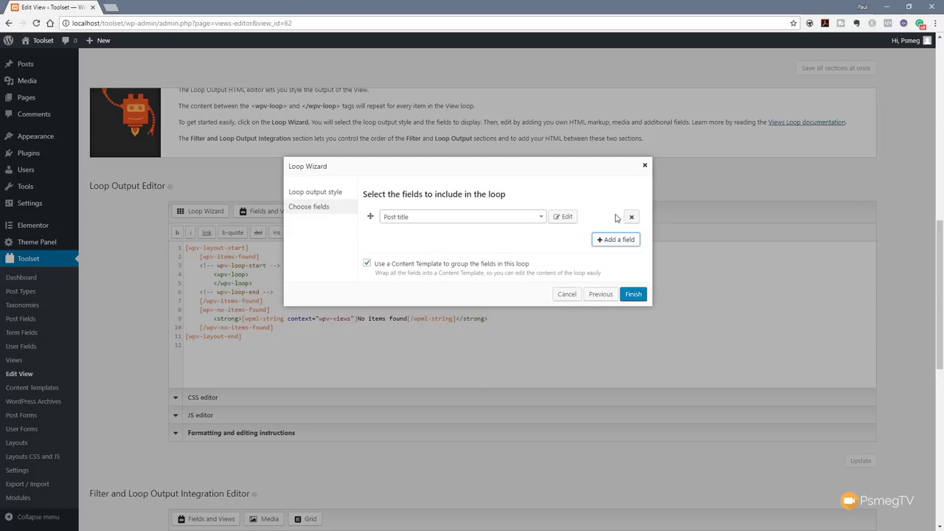
left_click(524, 218)
left_click(435, 279)
left_click(612, 239)
left_click(483, 237)
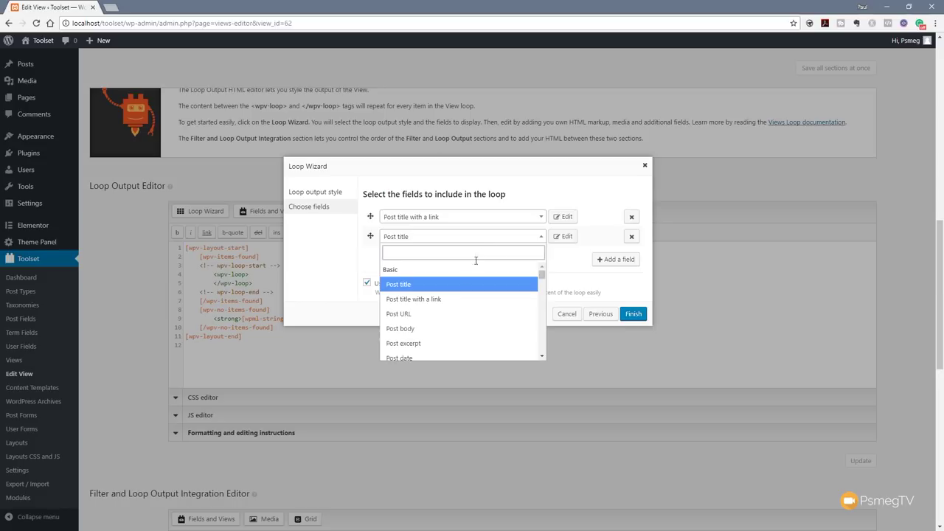
left_click(425, 328)
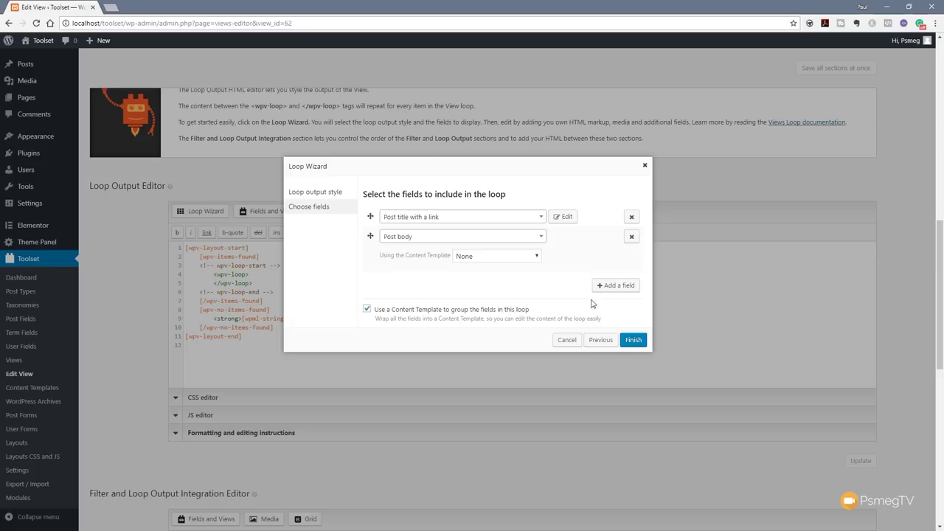
left_click(633, 340)
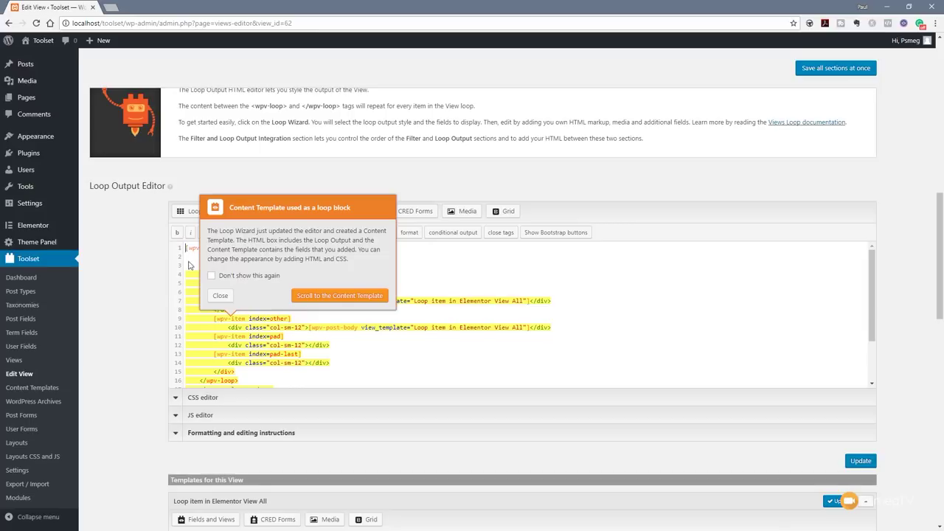
left_click(220, 295)
Step: Wrap the post link shortcode in the loop item template in h3 and strong tags, and save all view sections
scroll(368, 286, "down", 5)
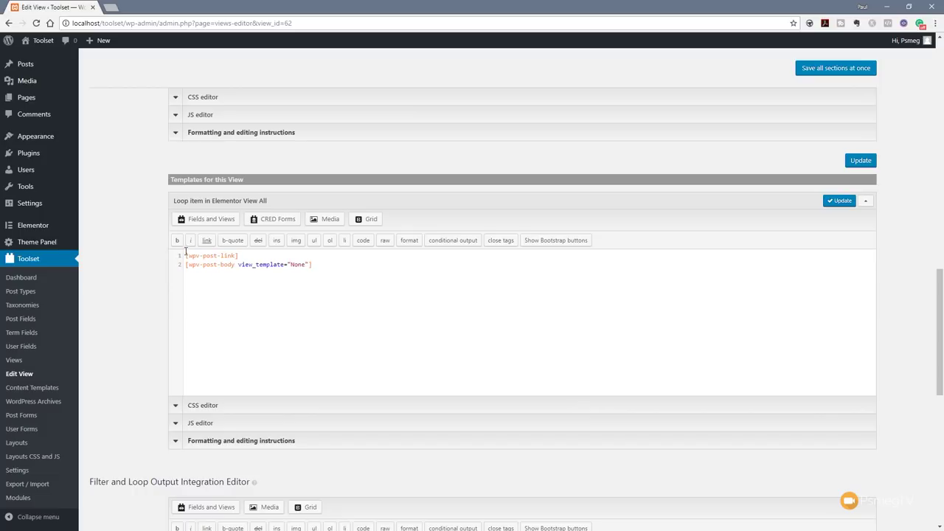
type("<h3>")
left_click_drag(274, 254, 179, 256)
left_click(177, 240)
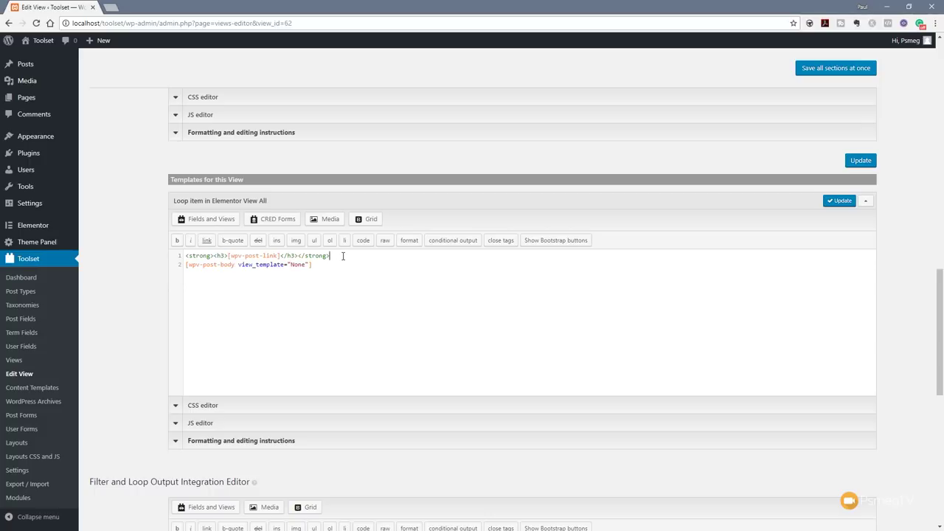
left_click(842, 201)
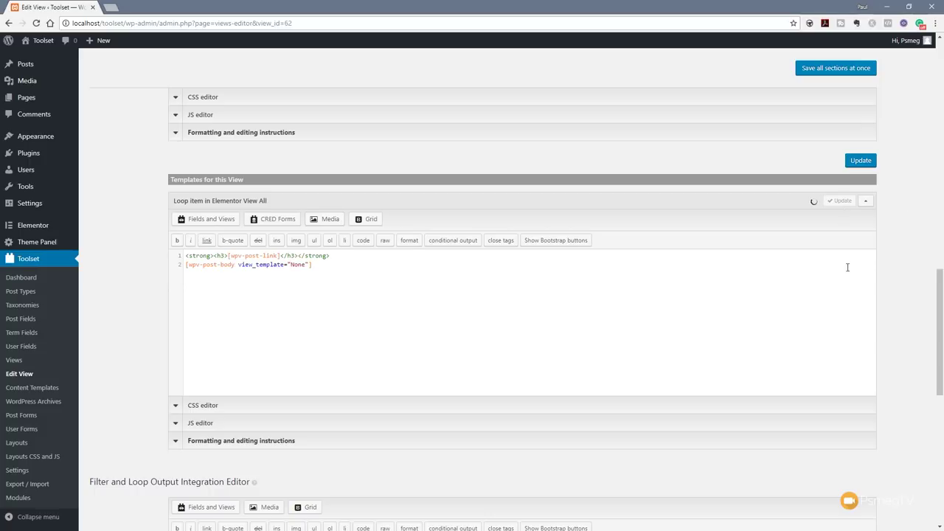
left_click(838, 72)
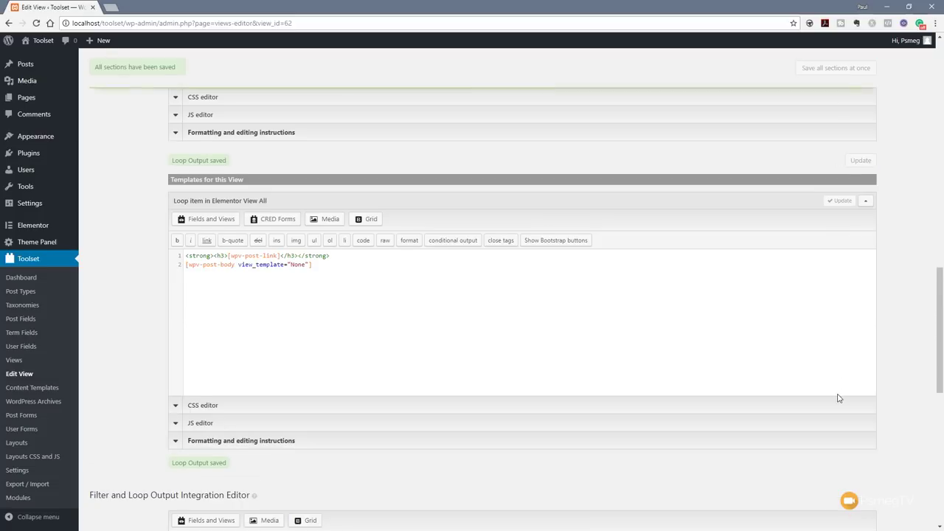
Step: Create a new WordPress page titled "View All Events"
scroll(837, 391, "down", 4)
scroll(837, 398, "down", 3)
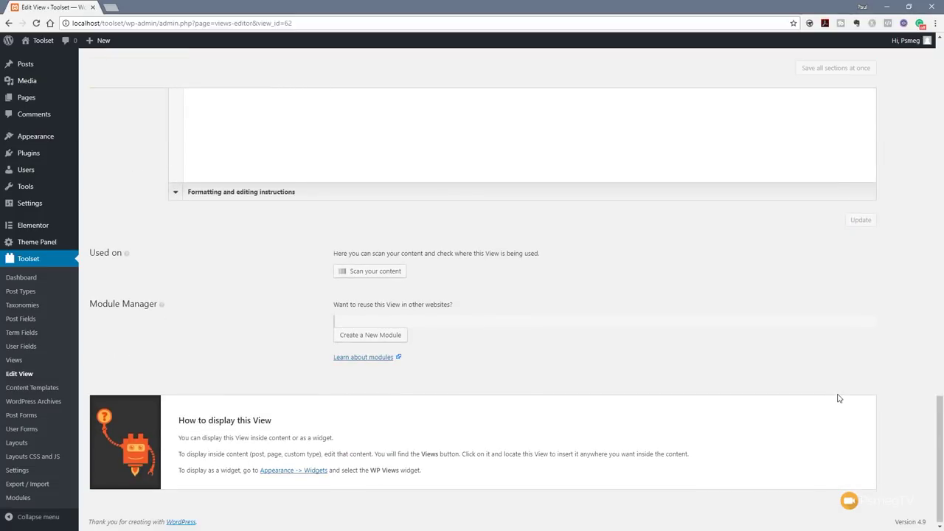
scroll(297, 344, "up", 6)
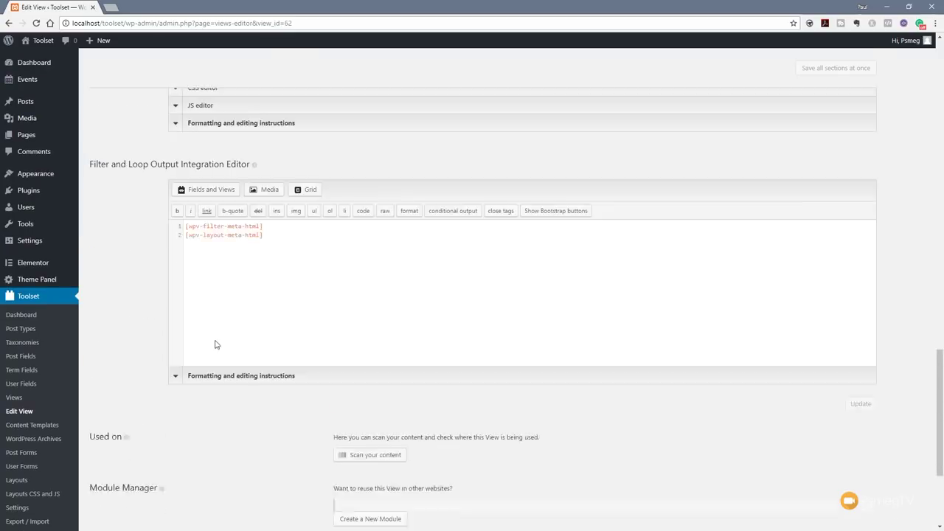
scroll(158, 295, "up", 3)
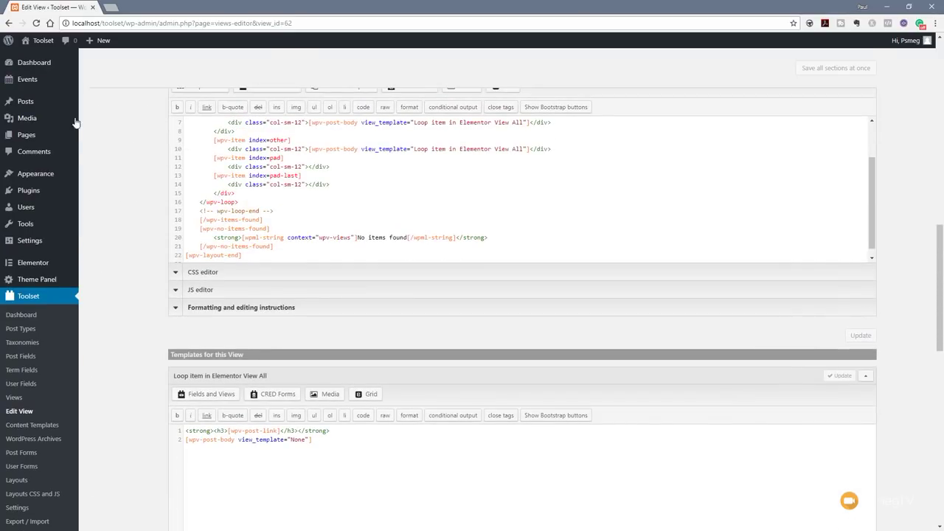
mouse_move(35, 99)
mouse_move(29, 135)
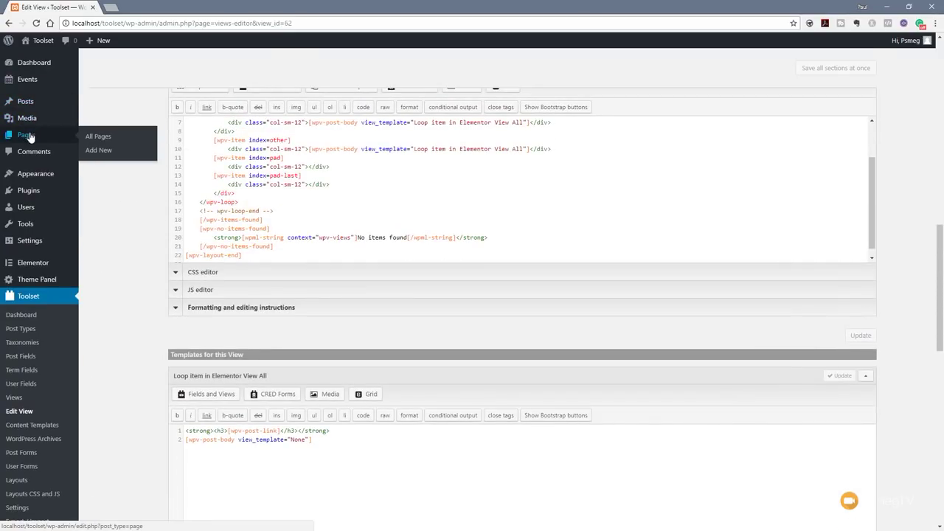
left_click(98, 135)
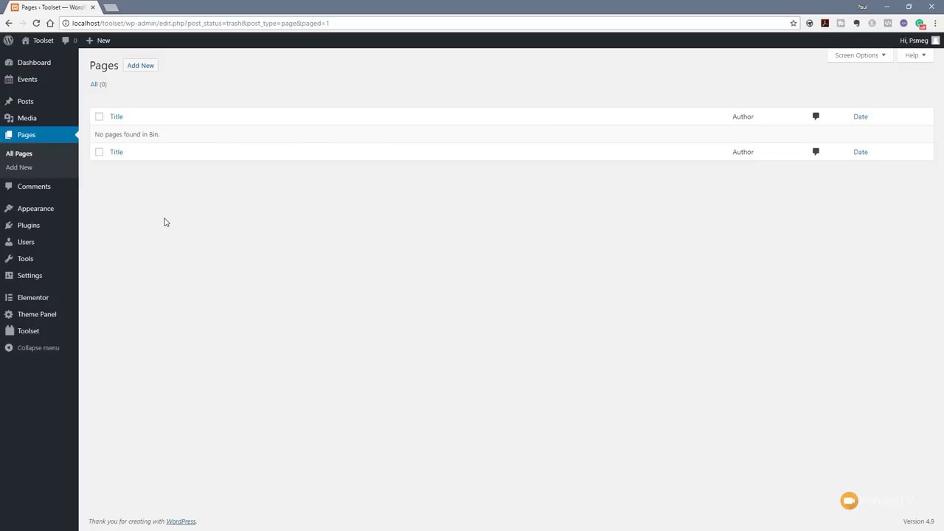
left_click(142, 71)
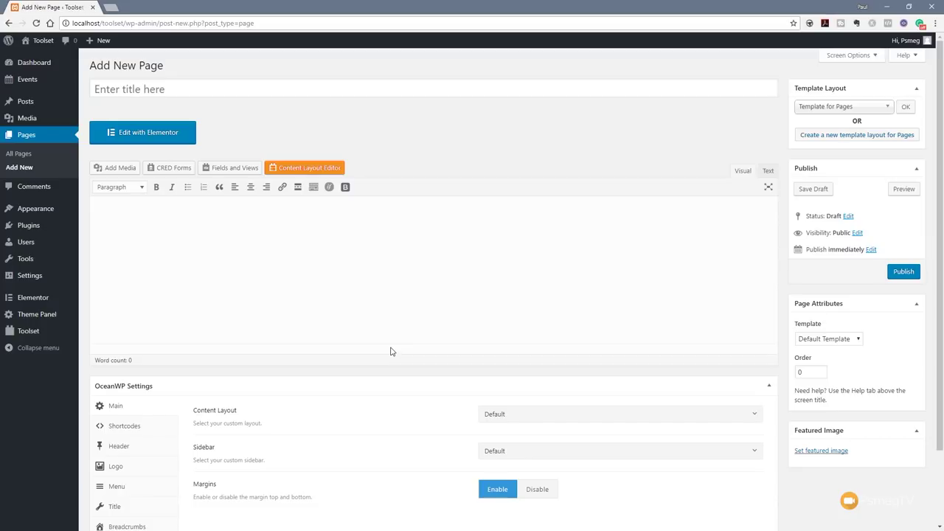
left_click(160, 87)
type("View All Events")
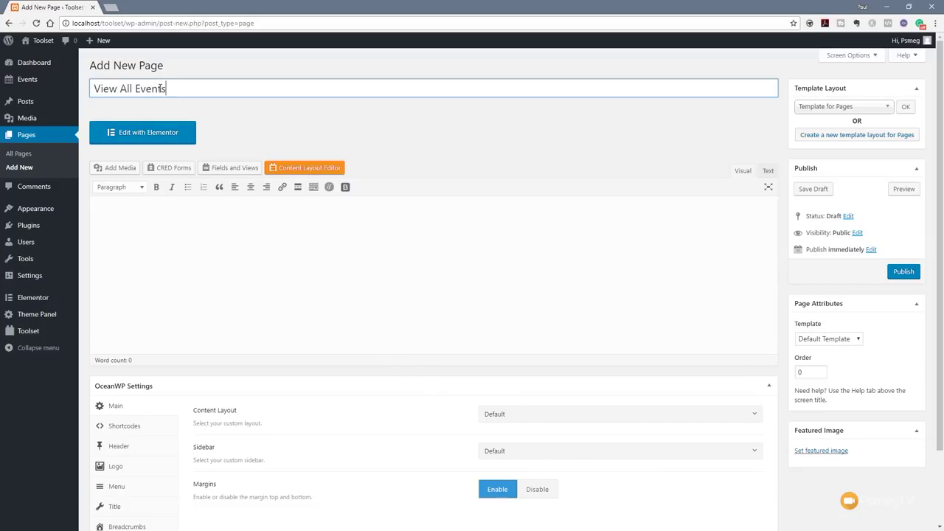
left_click(362, 132)
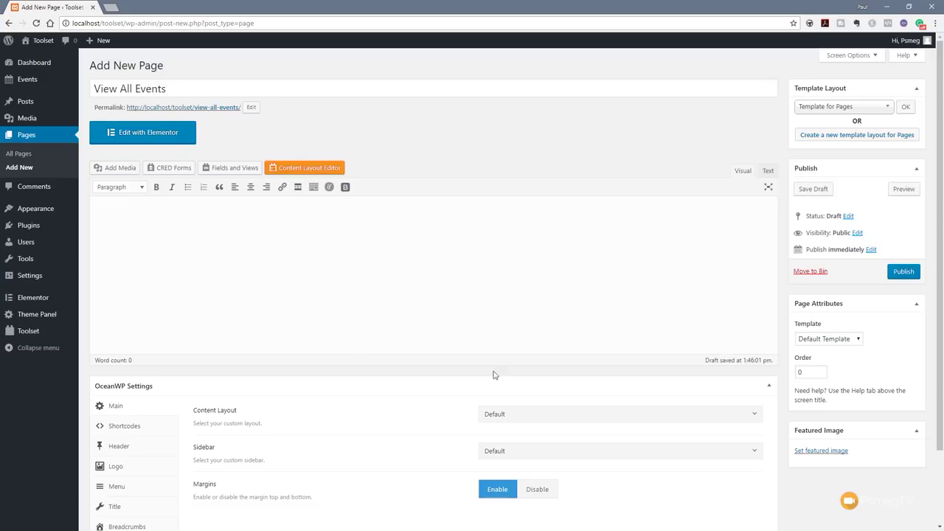
Step: Set the page's OceanWP content layout to 100% Full Width and publish the page
left_click(547, 420)
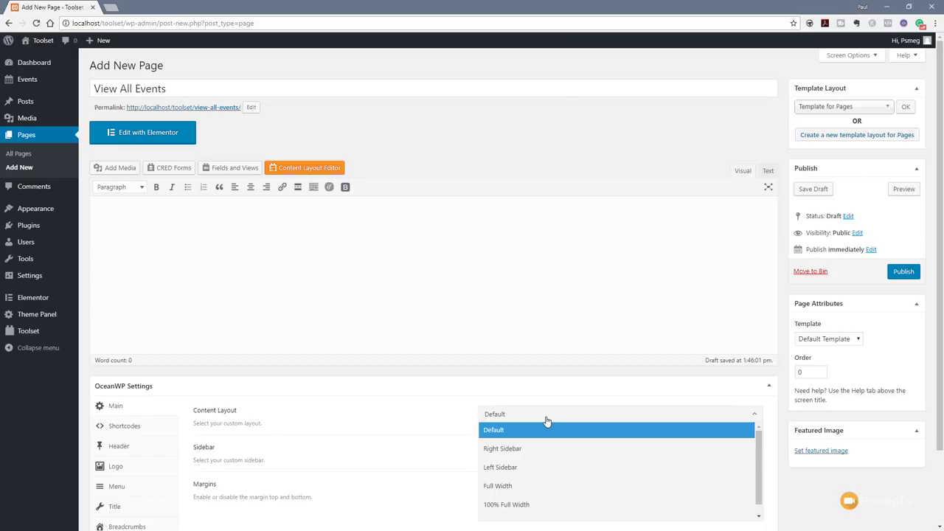
left_click(526, 503)
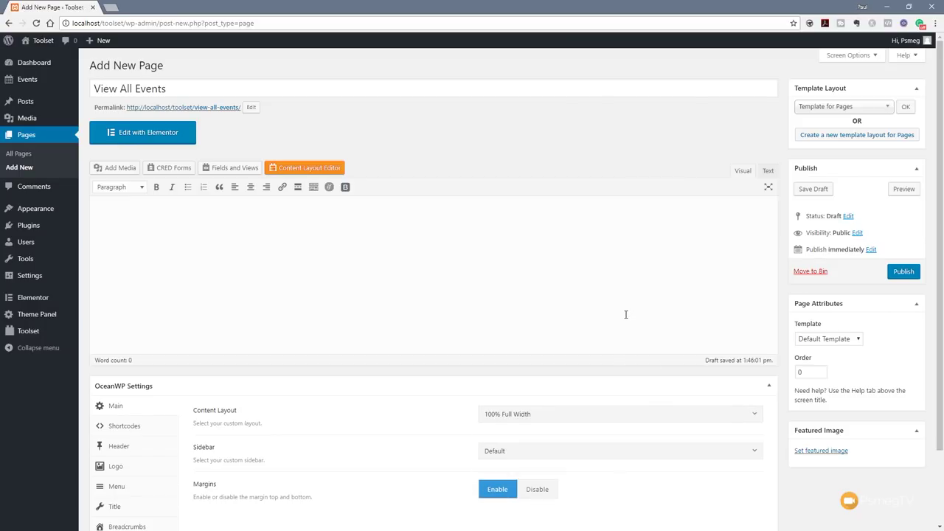
left_click(903, 271)
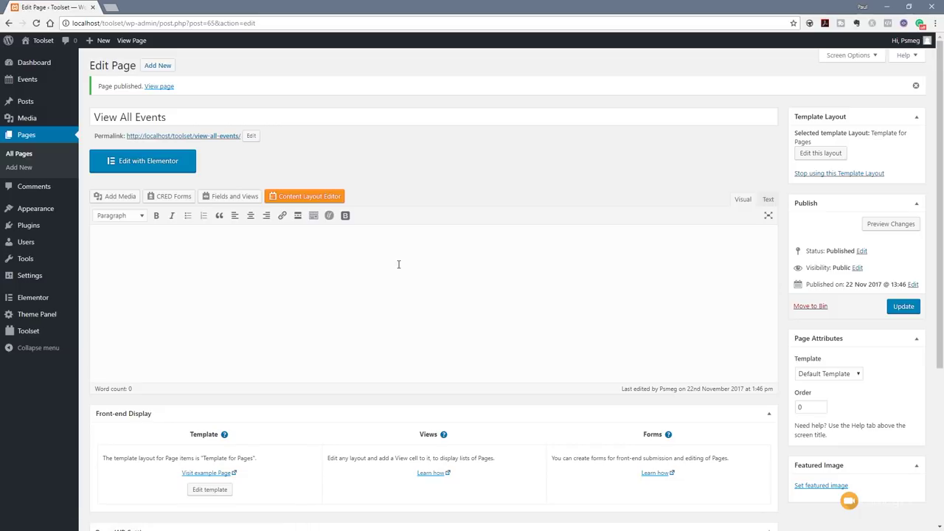
Step: Insert the Elementor View All post view shortcode into the page content with its default settings
left_click(227, 199)
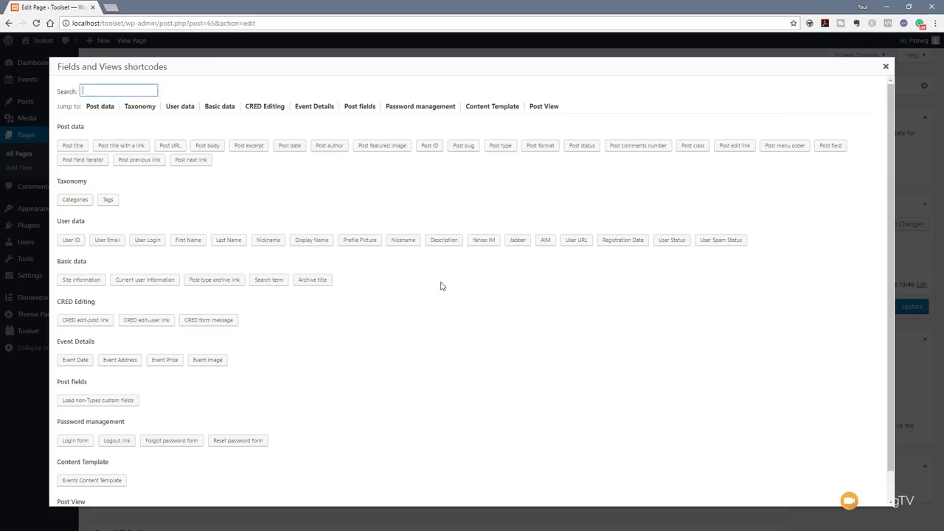
scroll(350, 367, "down", 1)
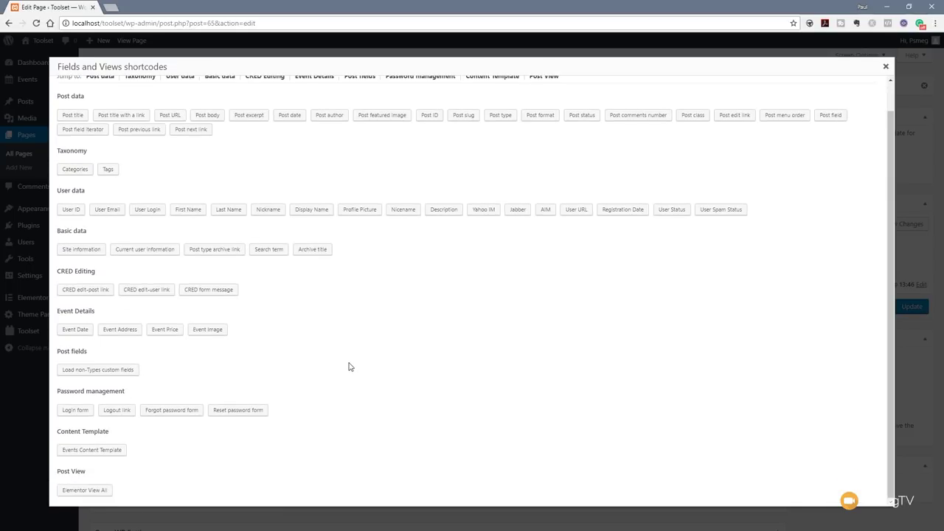
left_click(82, 490)
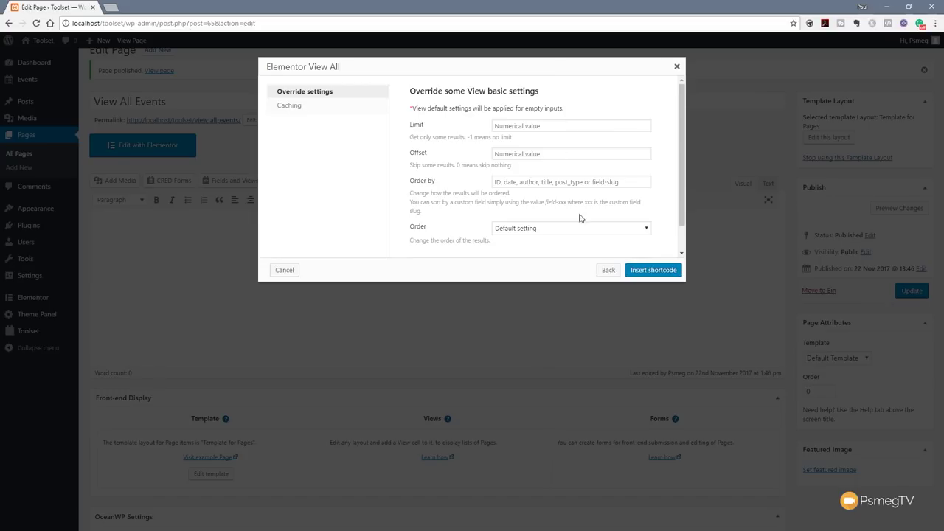
left_click(653, 271)
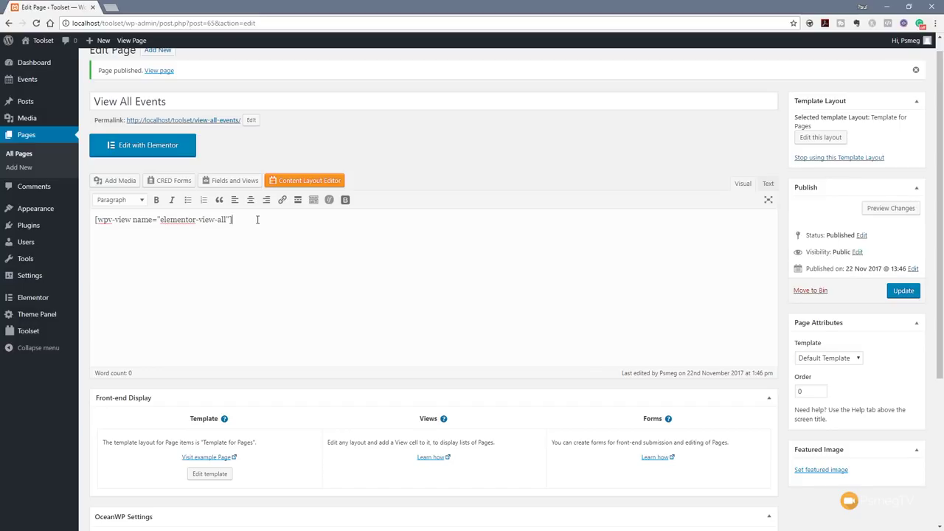
Step: Copy the elementor-view-all shortcode from the page content and open the page in the Elementor editor
left_click_drag(258, 219, 95, 206)
key("ctrl+c")
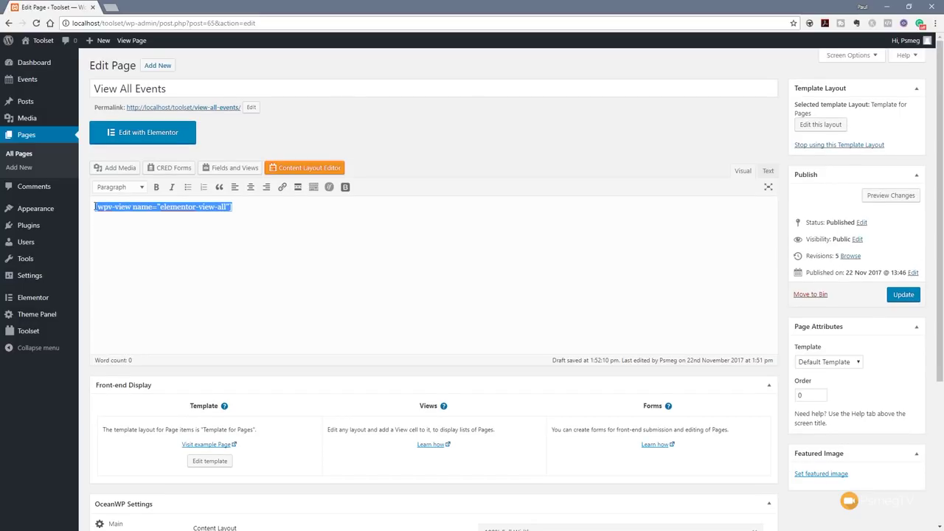
left_click(400, 144)
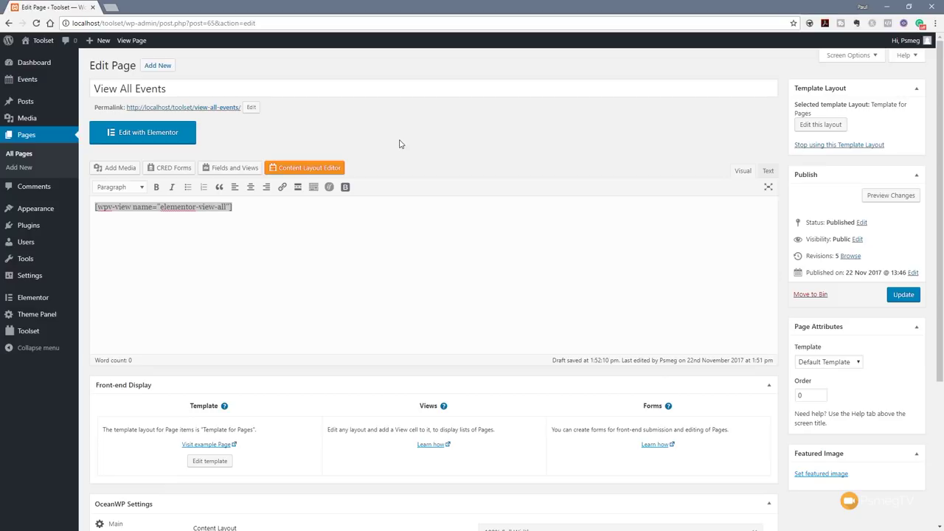
left_click(114, 141)
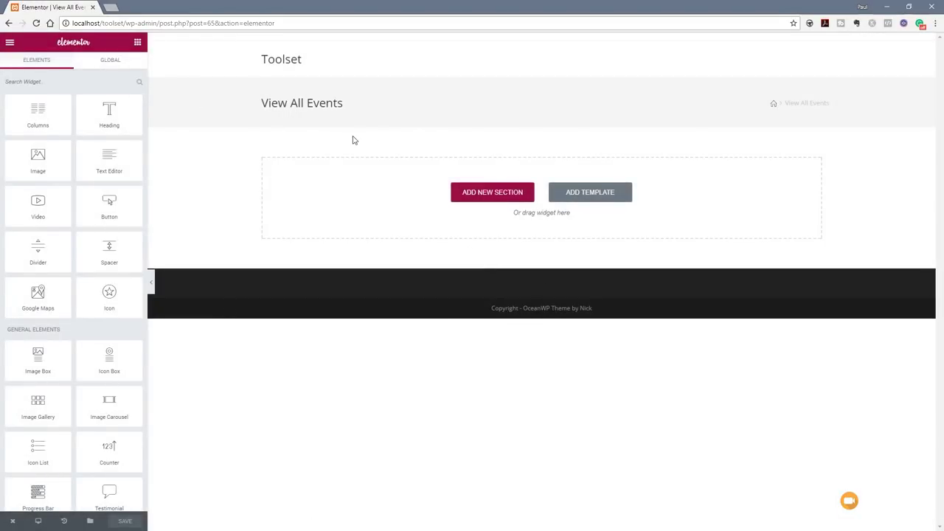
Step: Add a Shortcode widget to the empty page section and paste in [wpv-view name="elementor-view-all"]
left_click(63, 82)
type("short")
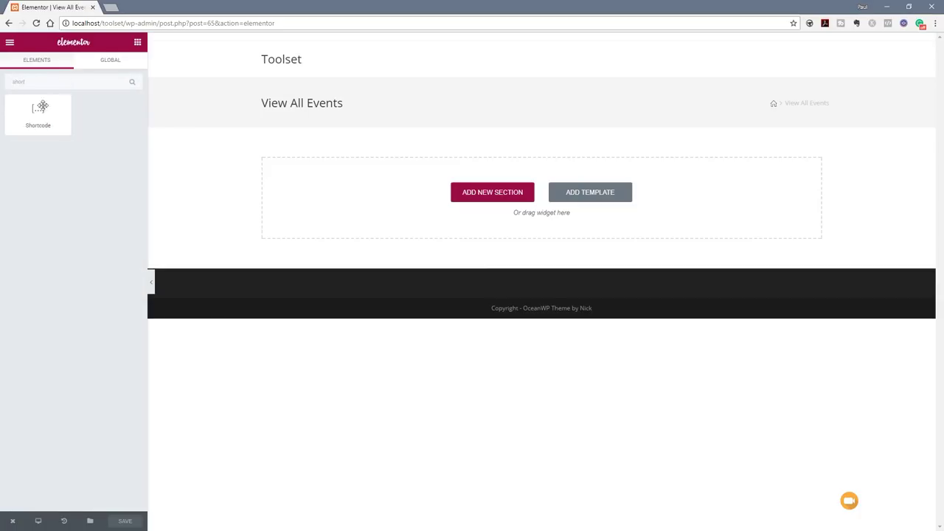
left_click_drag(37, 110, 420, 178)
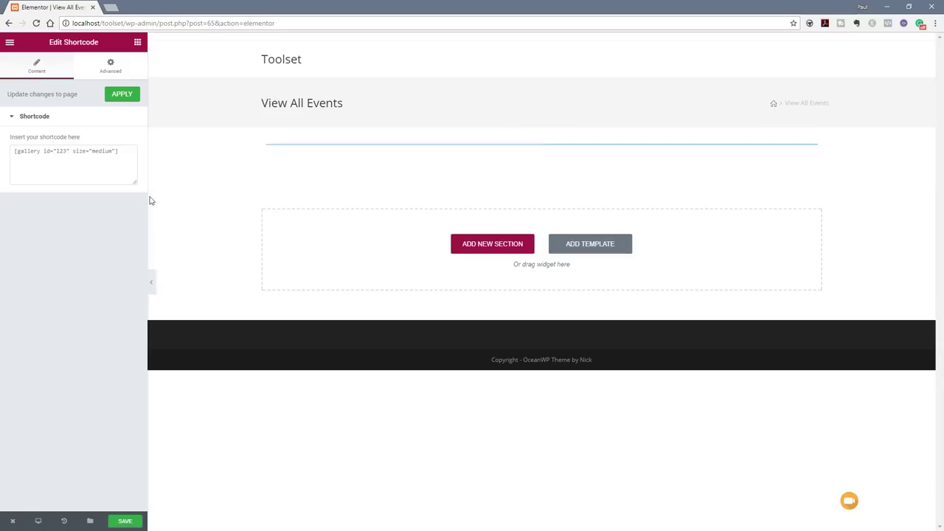
triple_click(123, 155)
key("ctrl+v")
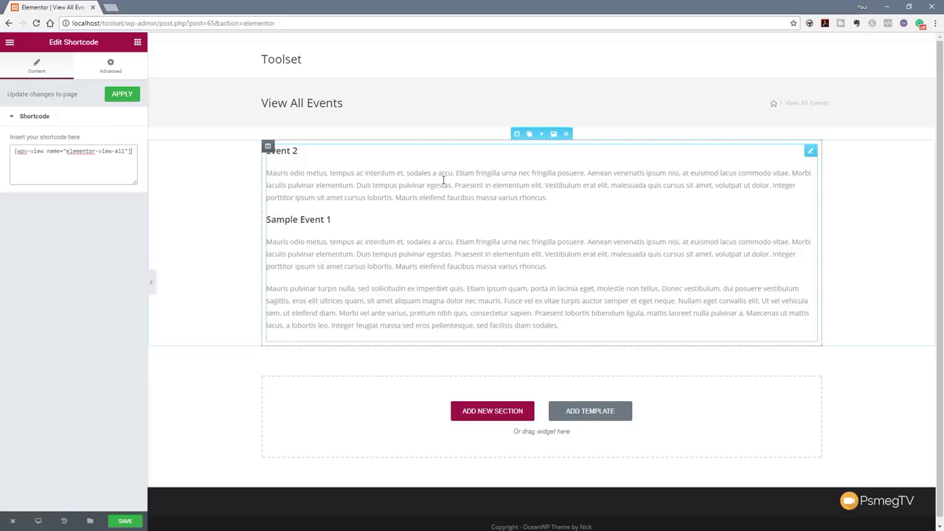
Step: Examine the styling options of the column that holds the events list, and reselect the shortcode widget
left_click(267, 146)
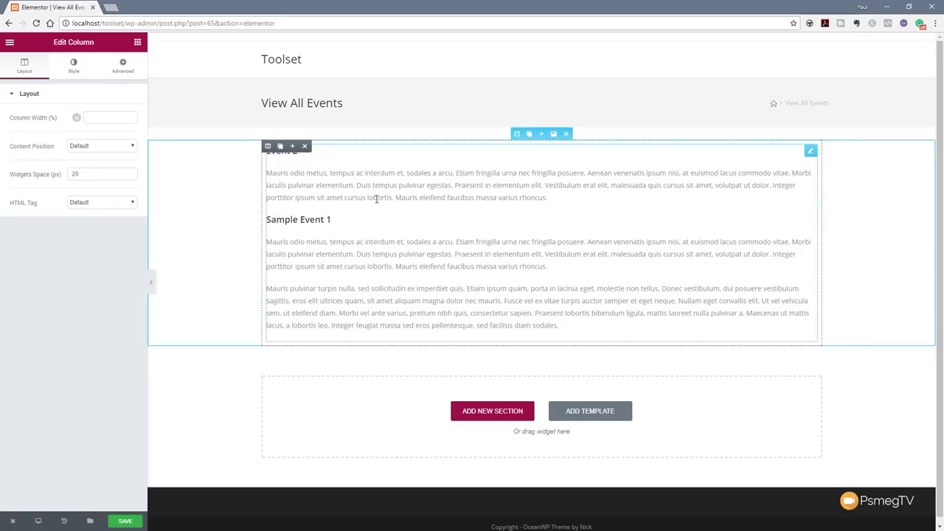
left_click(77, 67)
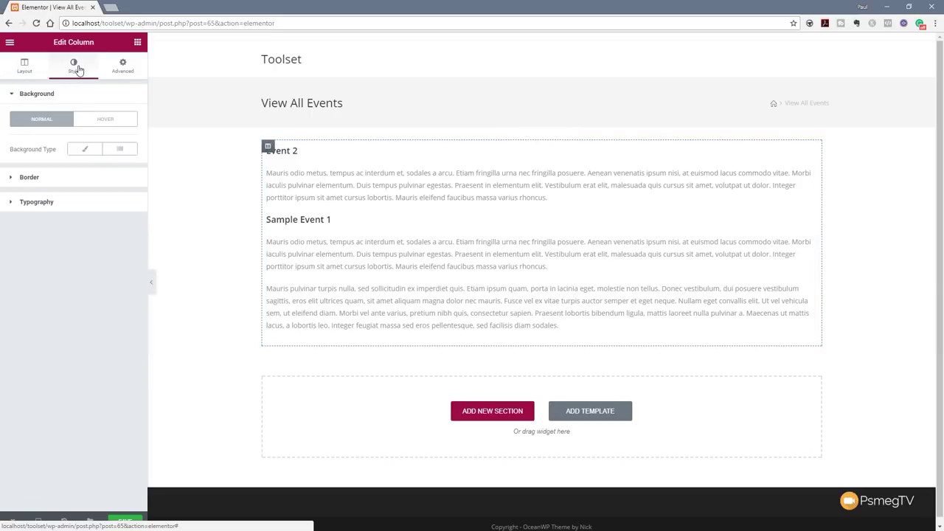
left_click(406, 211)
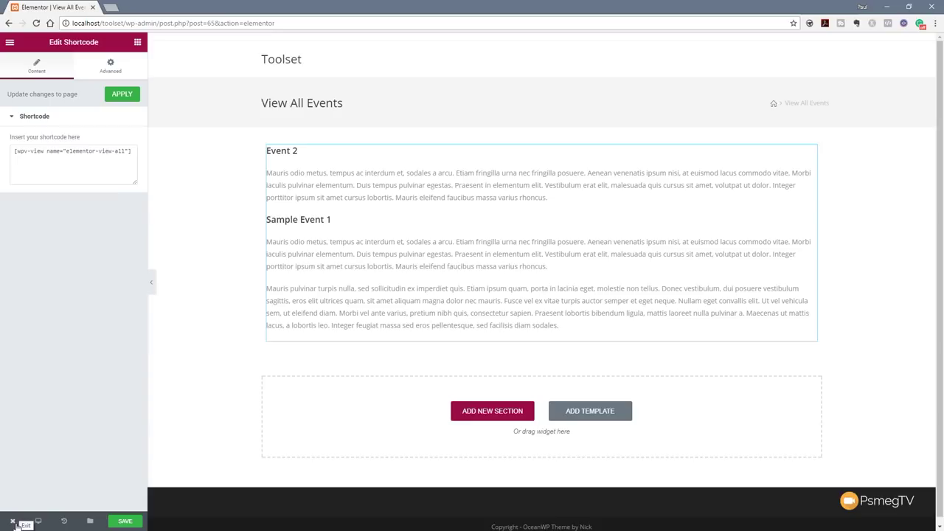
Step: Leave the Elementor editor without saving, switch the page back to the WordPress editor and dismiss the backup notice
mouse_move(19, 522)
left_click(77, 498)
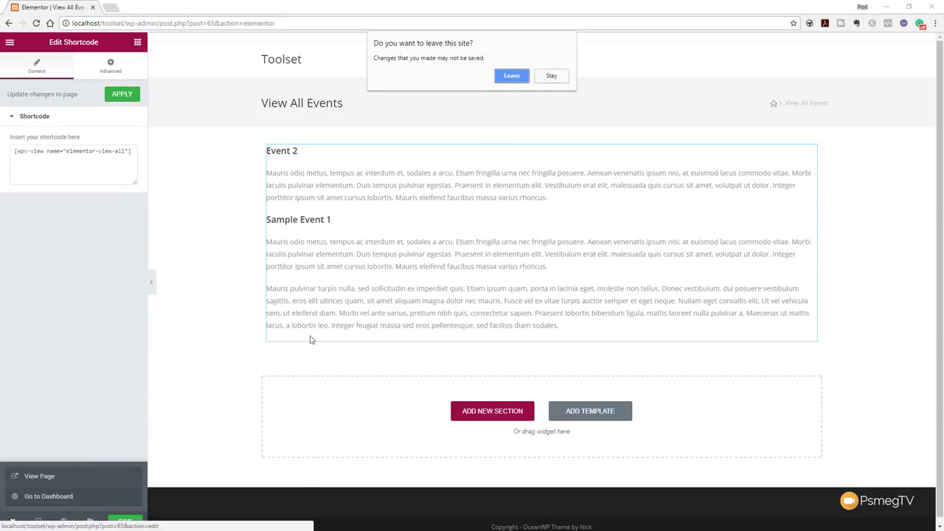
left_click(507, 76)
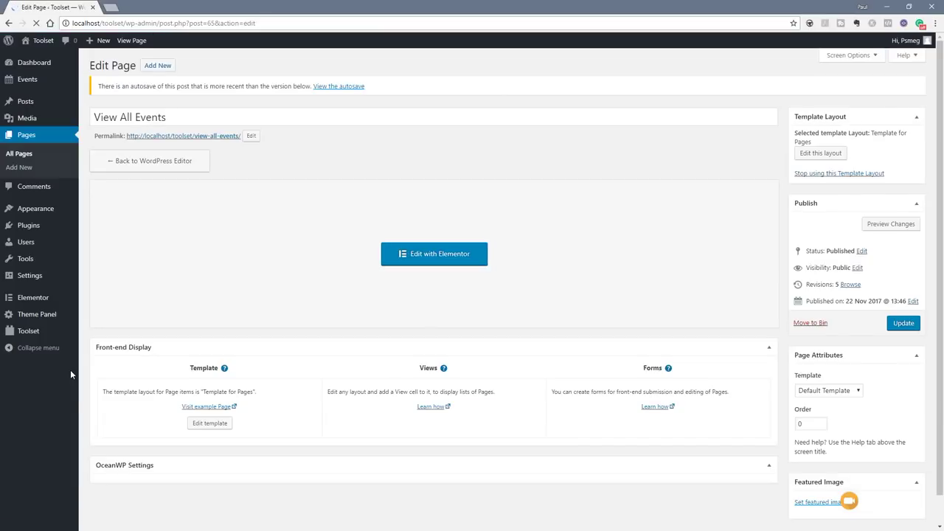
left_click(177, 168)
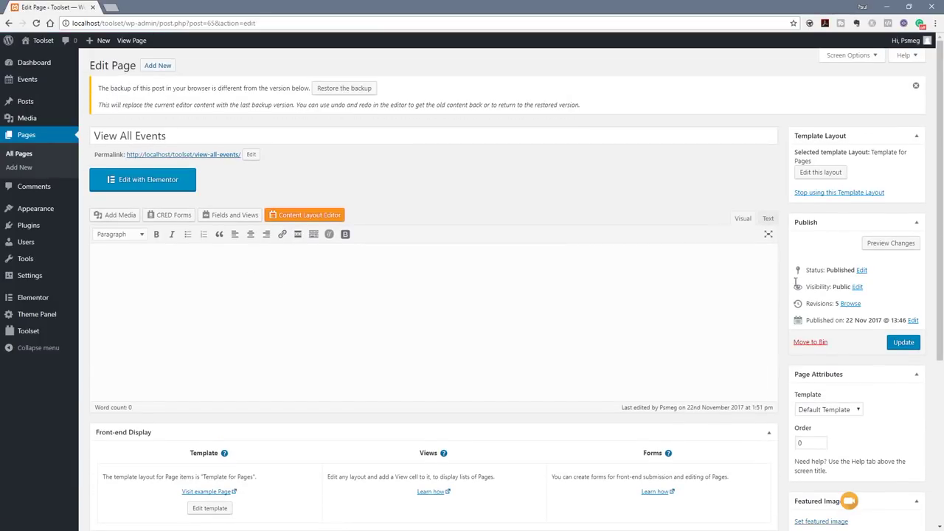
left_click(915, 86)
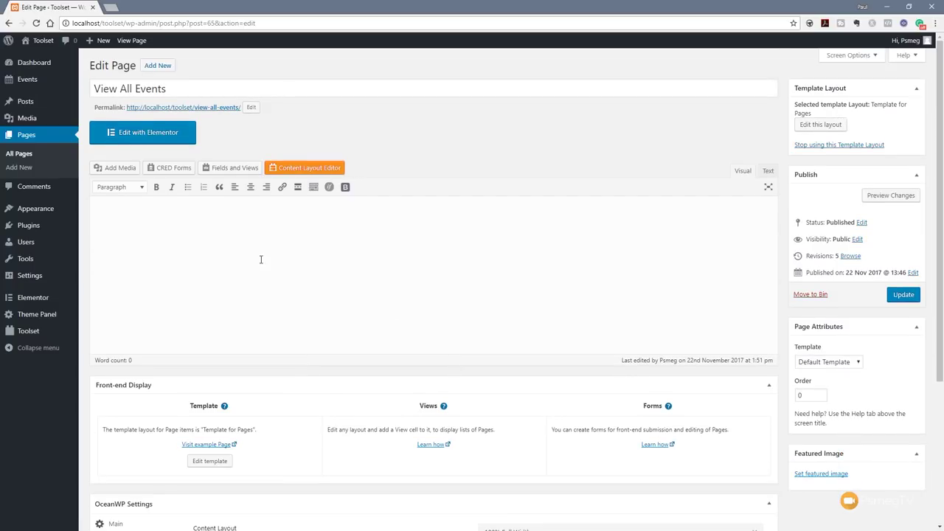
Step: Paste the shortcode [wpv-view name="elementor-view-all"] into the page content in plain text mode and update the page
left_click(768, 171)
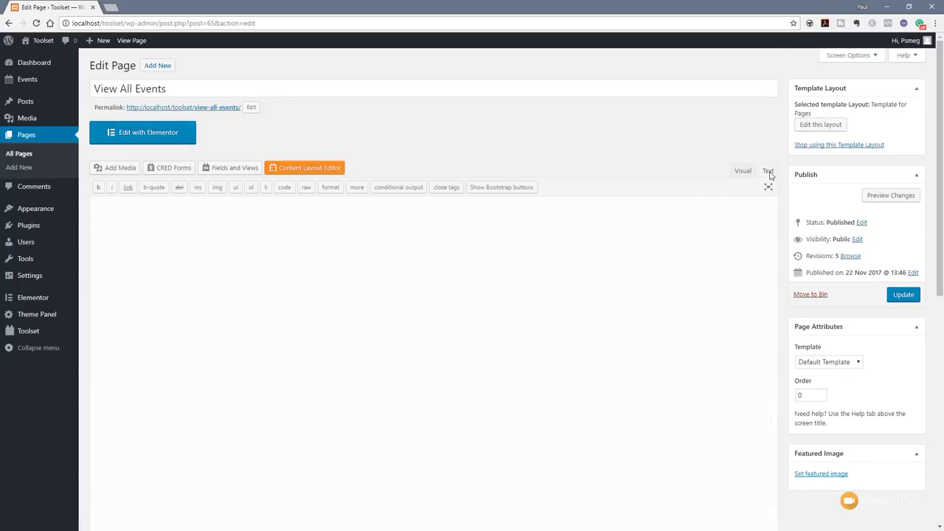
key("ctrl+v")
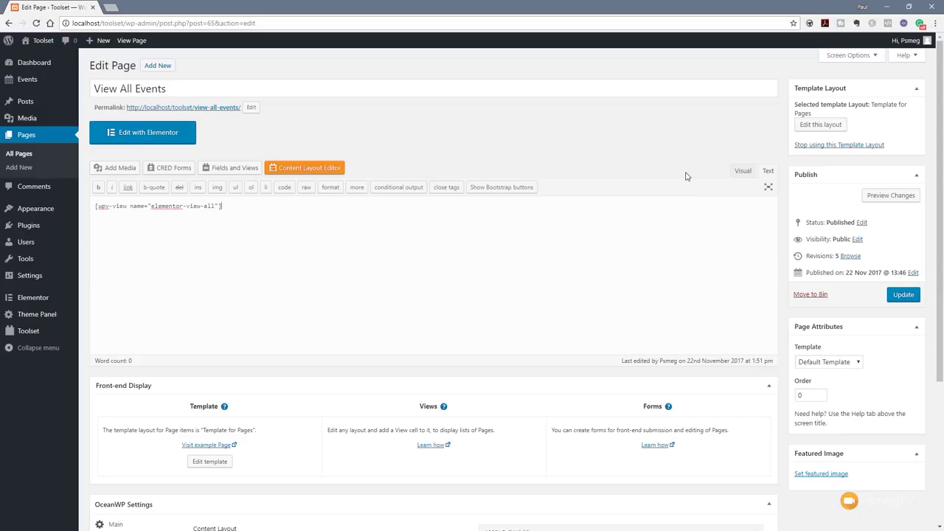
left_click(249, 214)
left_click(902, 294)
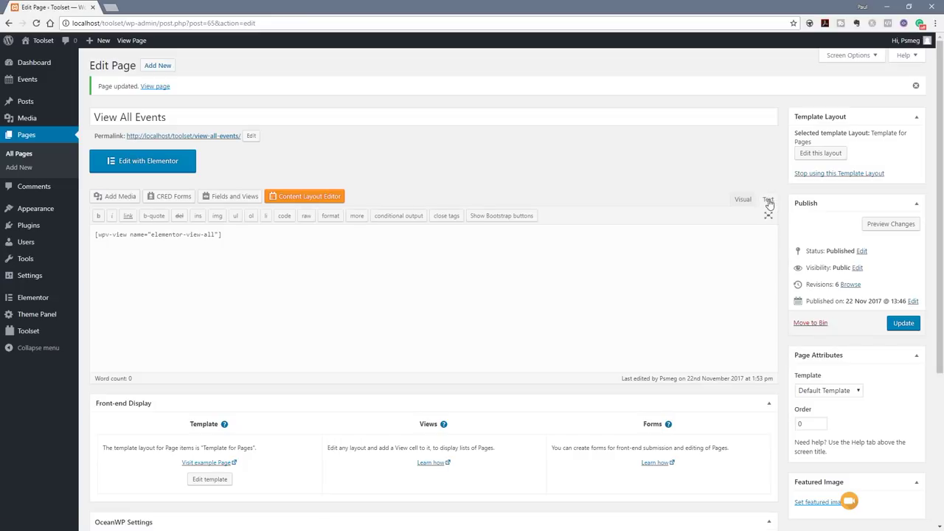
Step: Open the page in Elementor and bring up the text widget containing the events shortcode for editing
left_click(150, 160)
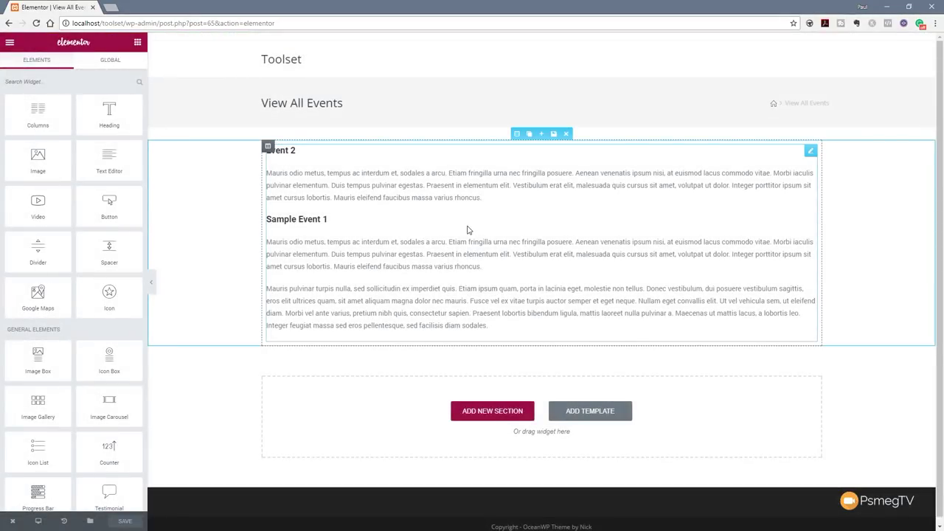
left_click(810, 152)
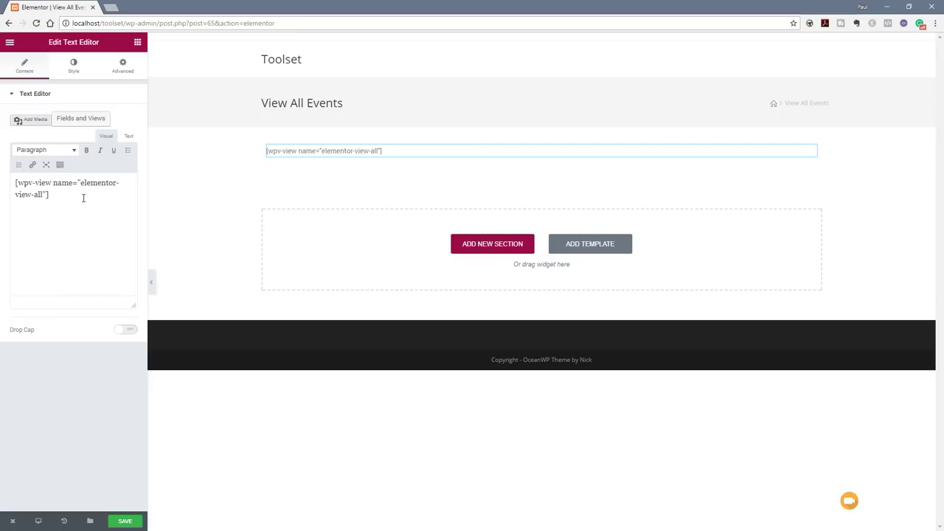
left_click(71, 73)
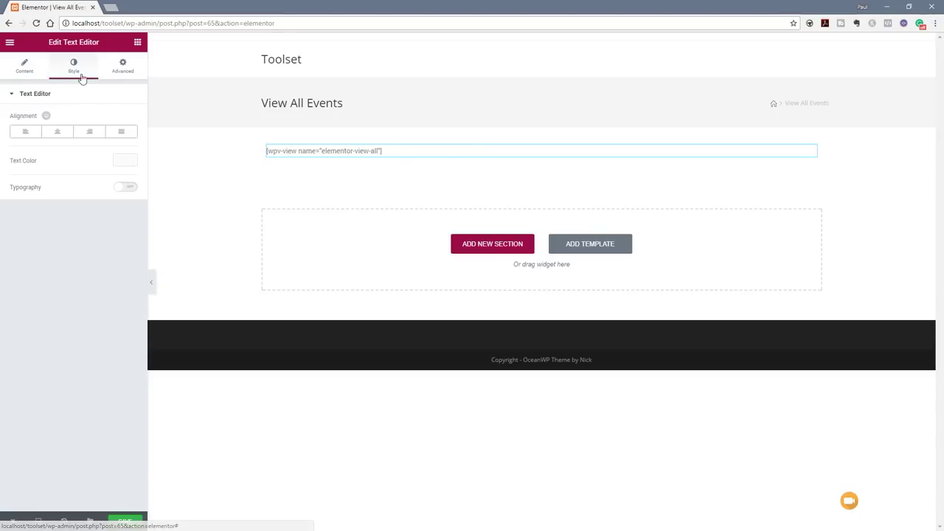
left_click(437, 151)
key("Return")
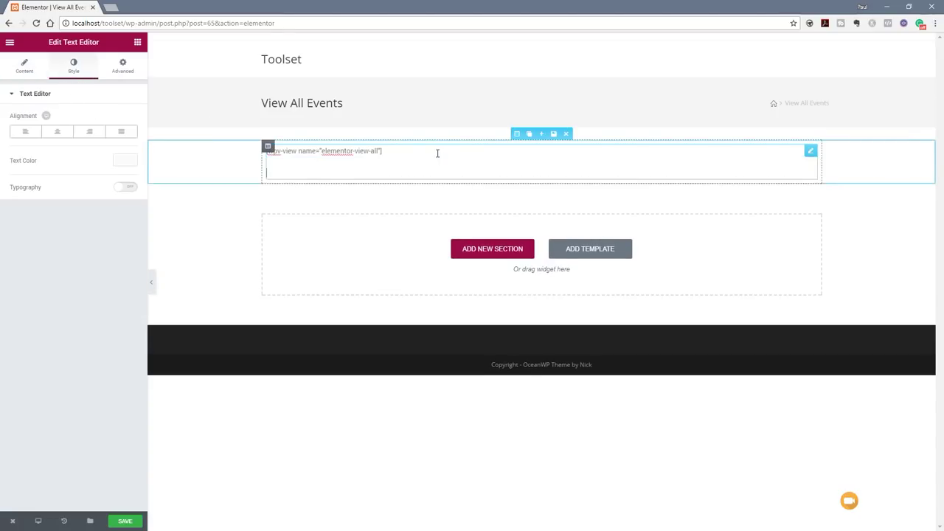
left_click(25, 67)
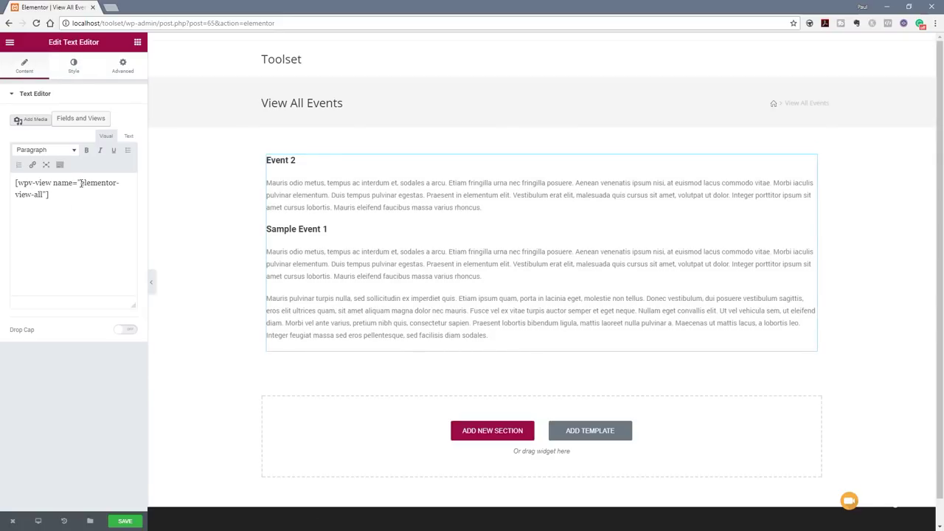
Step: Set the text color of the events text widget to a light grey
left_click(74, 67)
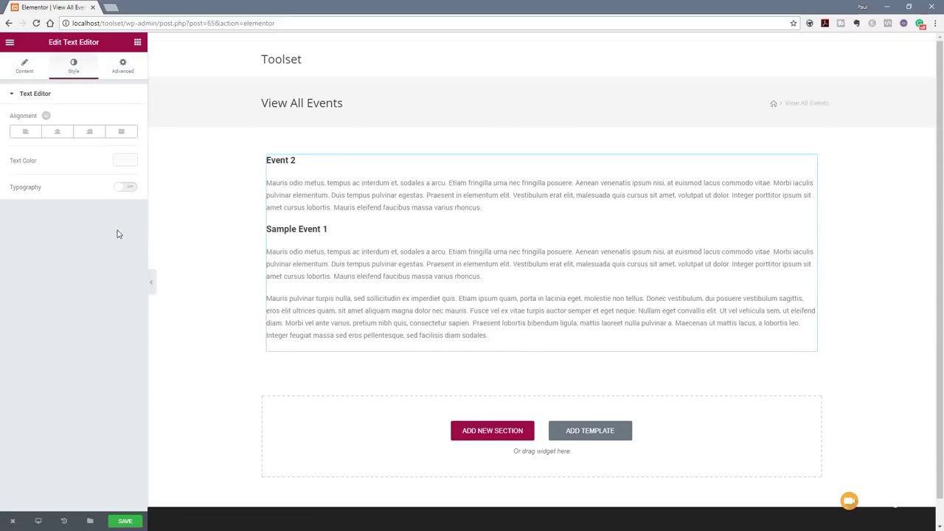
left_click(124, 160)
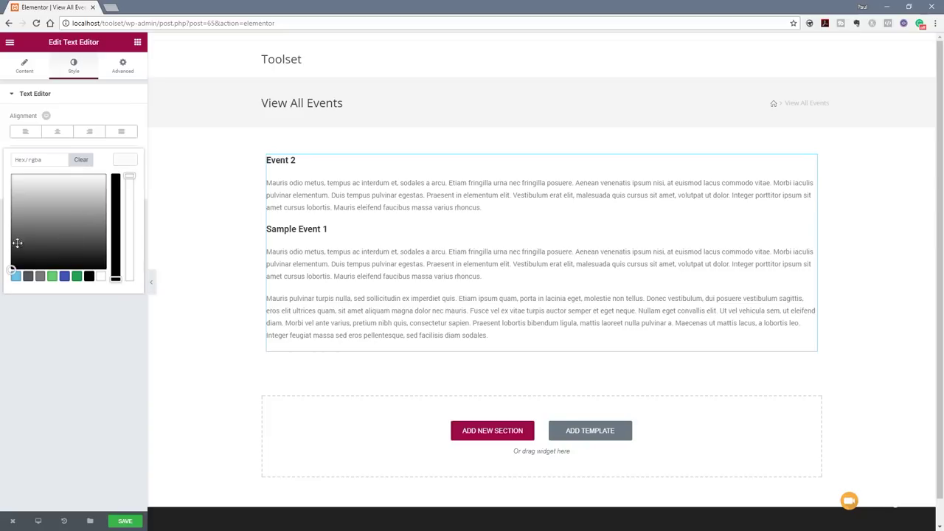
left_click(5, 210)
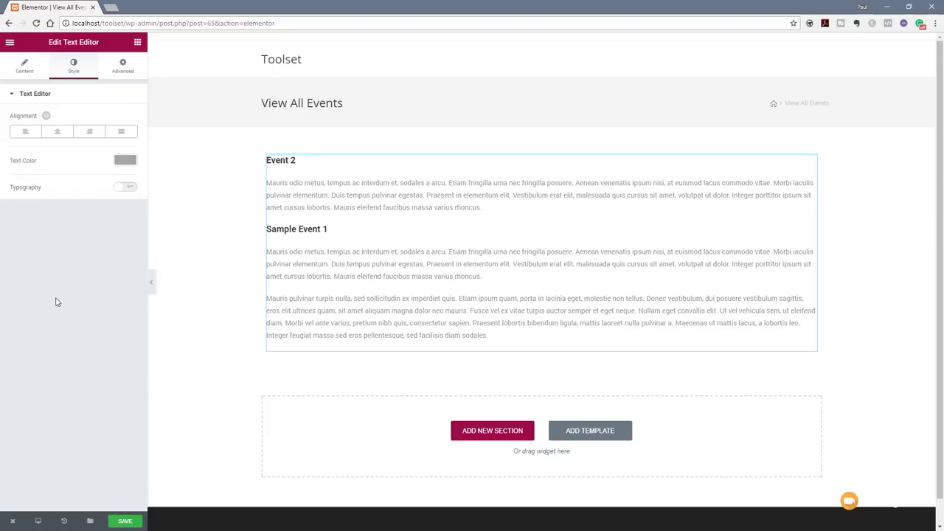
Step: Enable custom typography for the events text widget with size 15 and the Muli font family
left_click(131, 190)
left_click(109, 258)
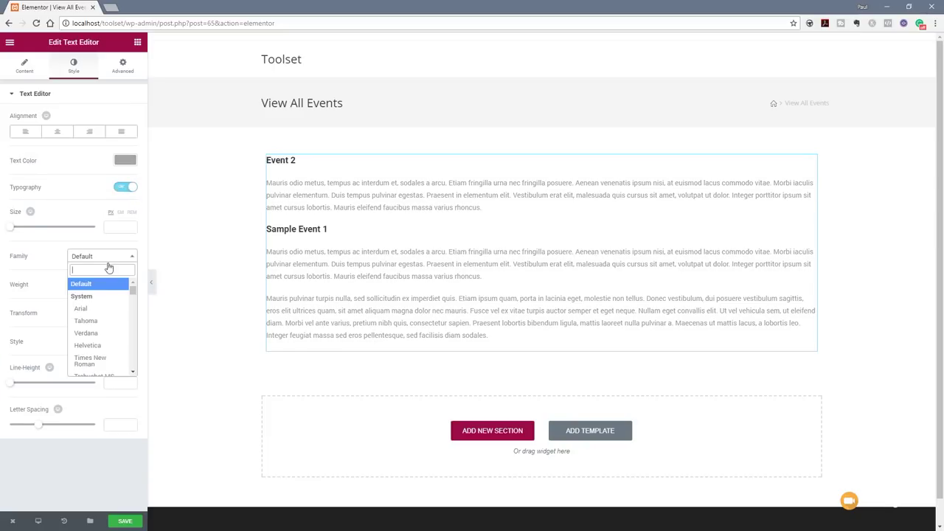
left_click(13, 231)
left_click_drag(13, 232, 16, 231)
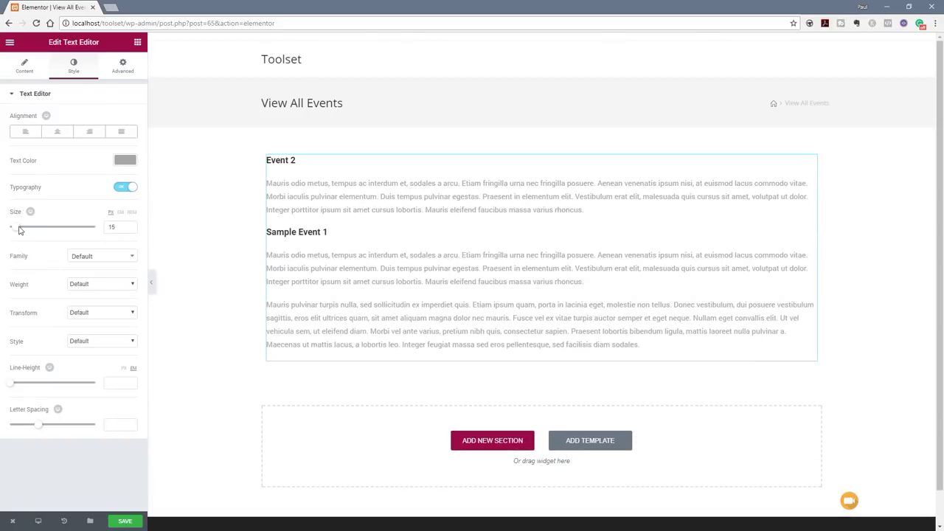
left_click(111, 264)
type("muli")
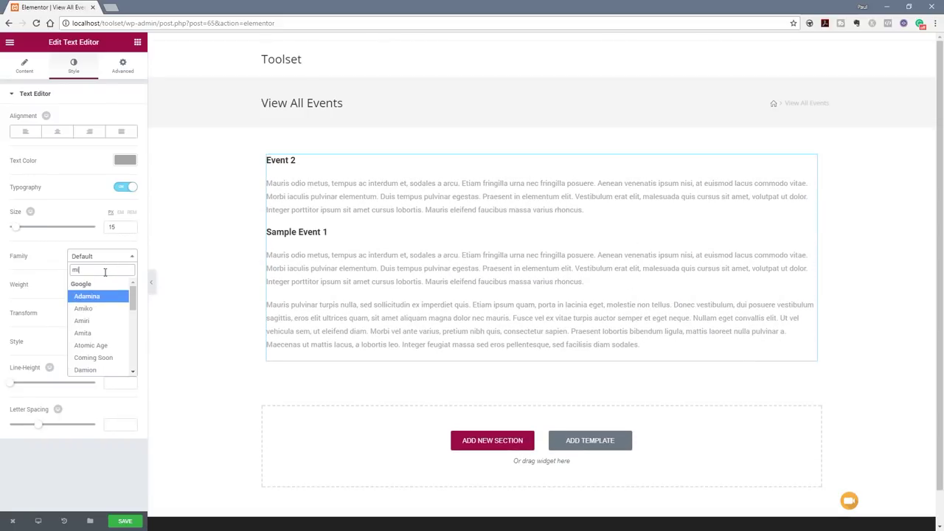
left_click(107, 295)
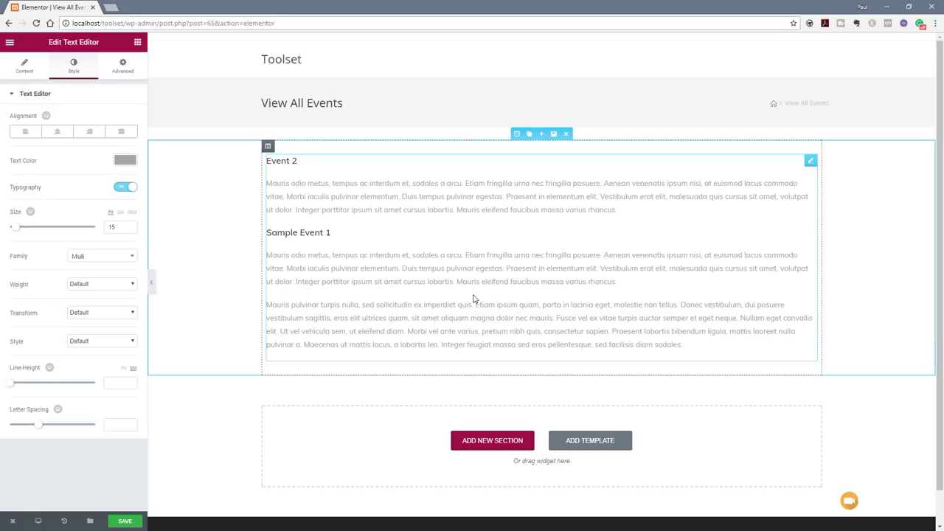
Step: Add a Social Icons widget directly below the events list
left_click(124, 66)
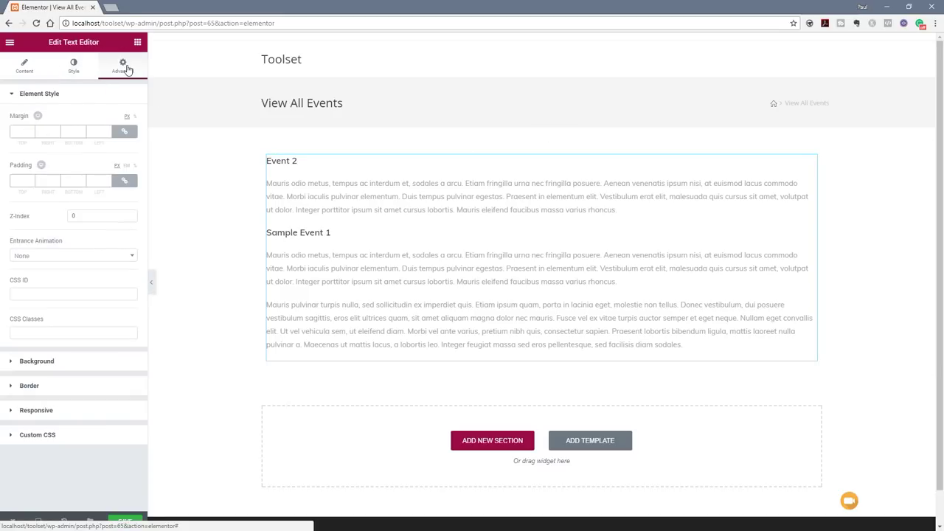
left_click(137, 42)
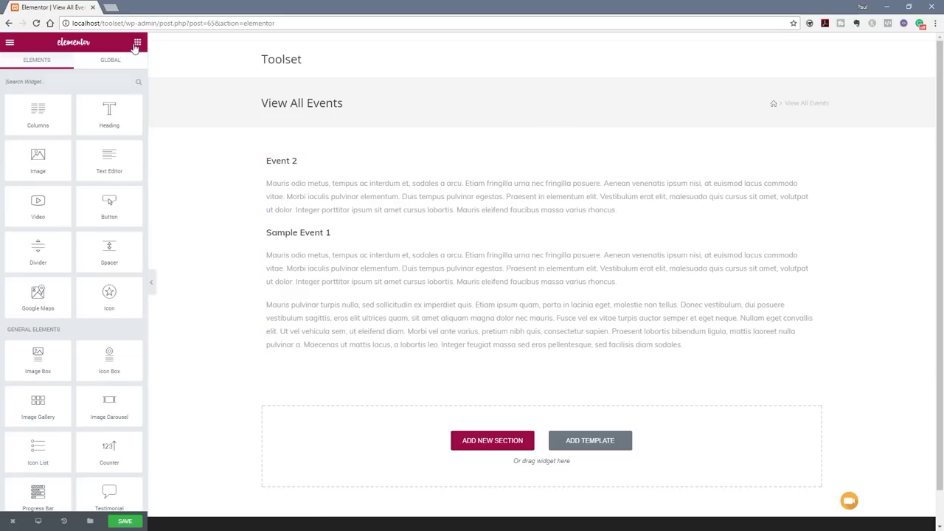
left_click(75, 81)
type("social")
left_click_drag(36, 118, 300, 392)
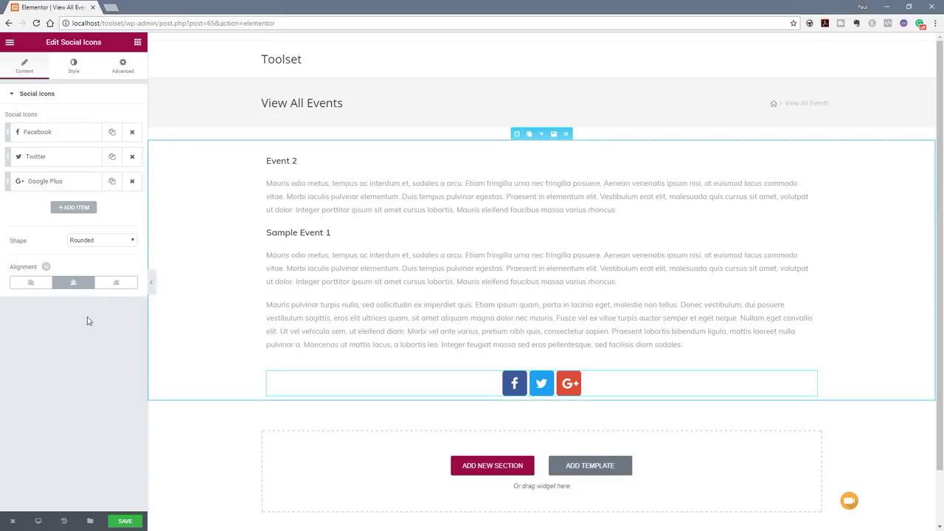
Step: Align the social icons to the right with the Square shape and save the page
left_click(118, 284)
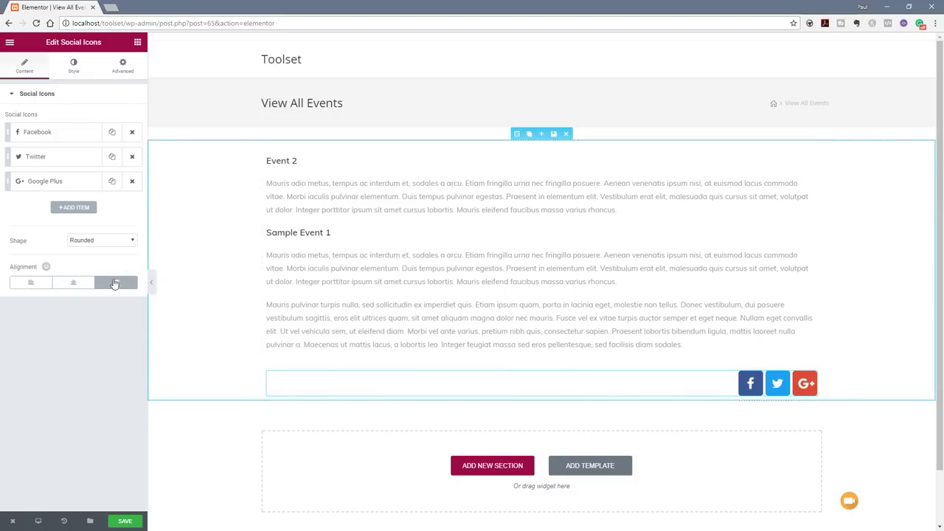
left_click(114, 241)
left_click(101, 257)
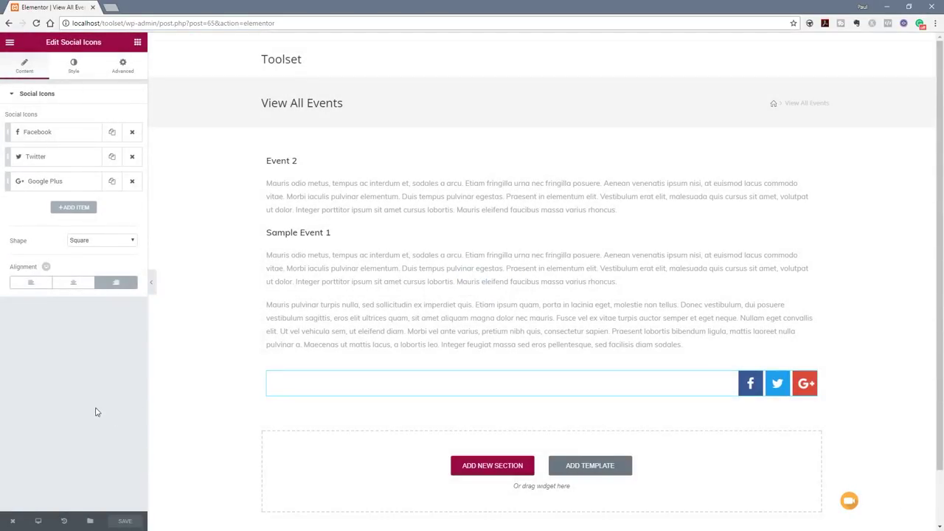
Step: Exit Elementor to the WordPress page editor and view the live View All Events page in a new tab
mouse_move(15, 518)
left_click(49, 496)
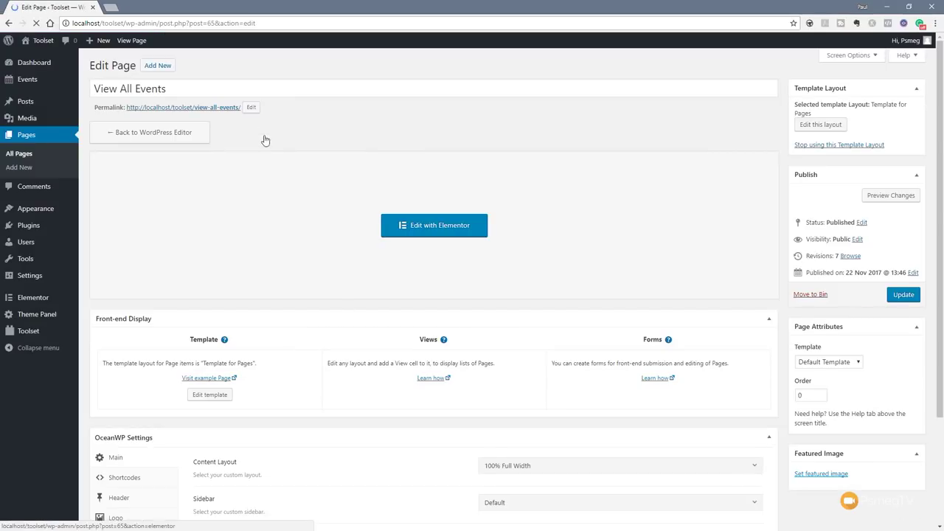
left_click(172, 110)
left_click(147, 14)
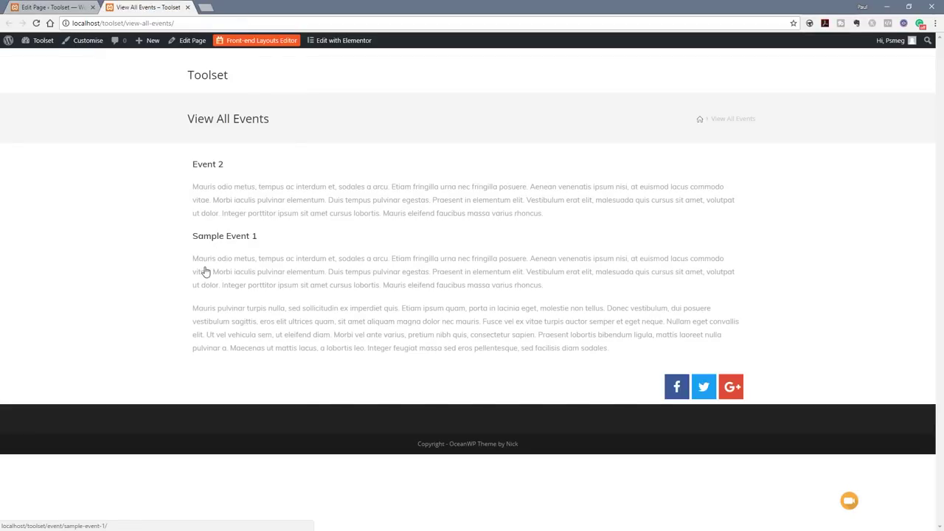